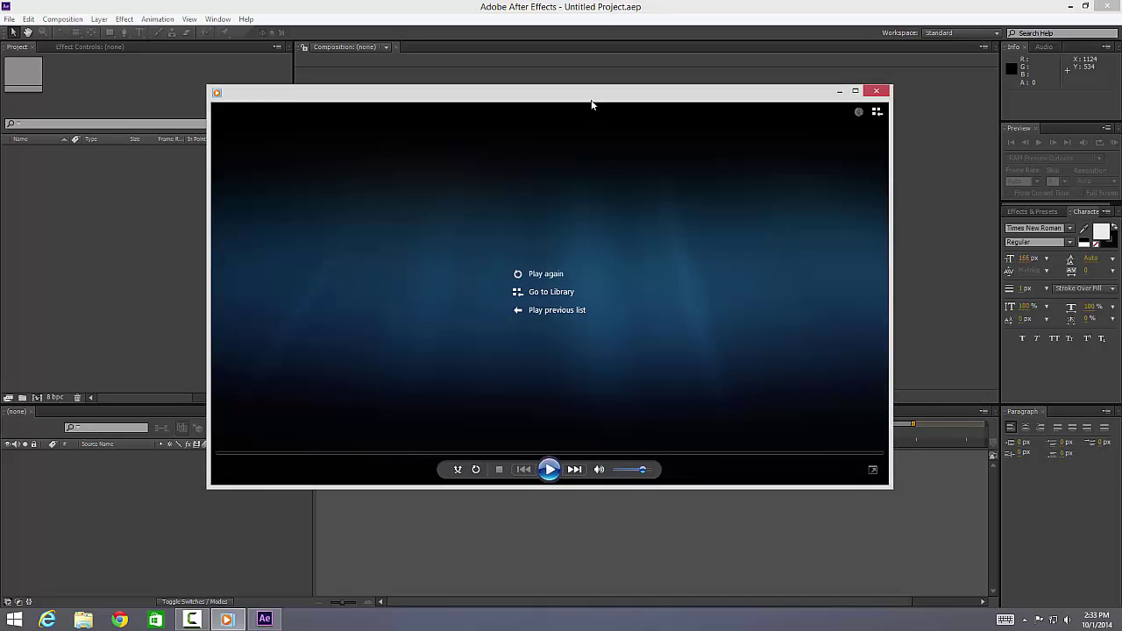
# Step: Play the finished ghost comp video, pause it, jump back to an earlier point and close the player
pyautogui.moveTo(592, 106); pyautogui.dragTo(591, 128)
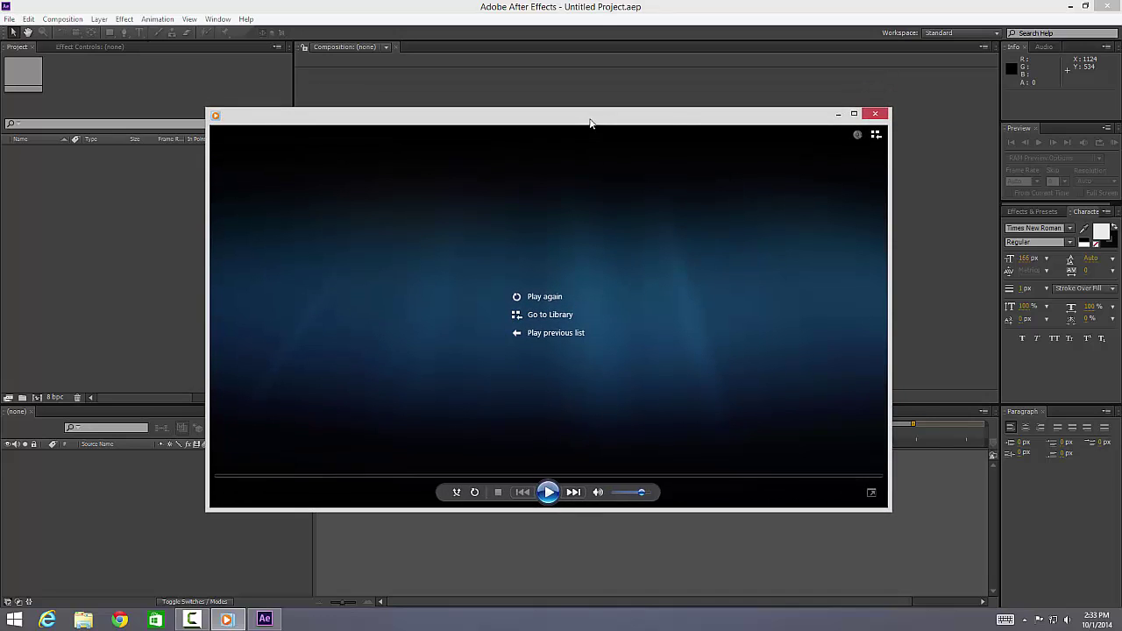
pyautogui.click(548, 493)
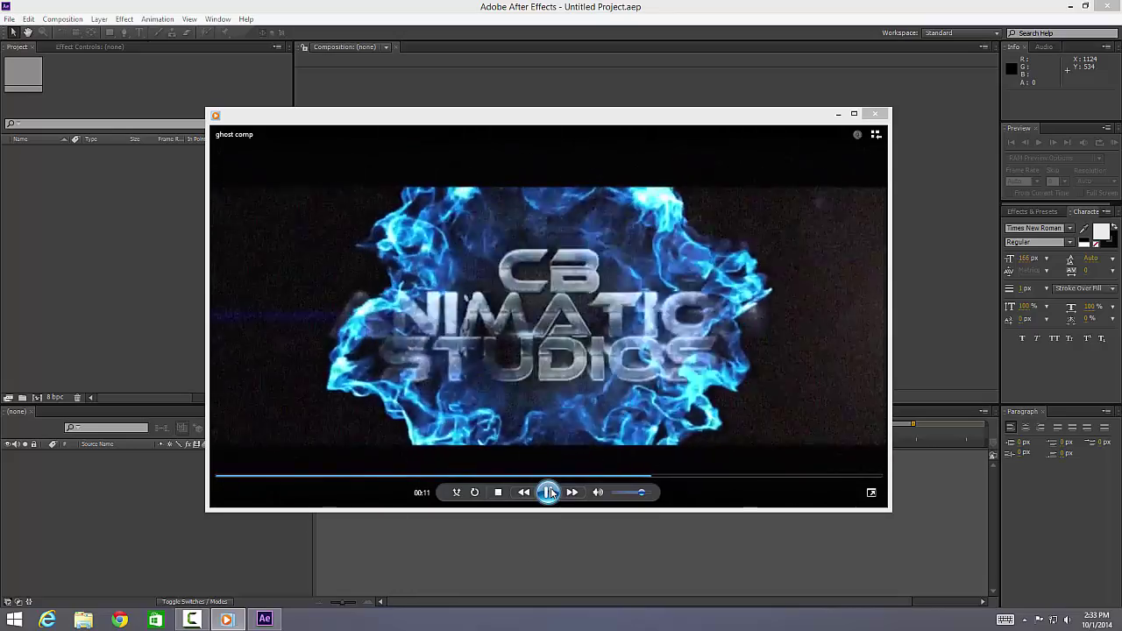
pyautogui.click(547, 491)
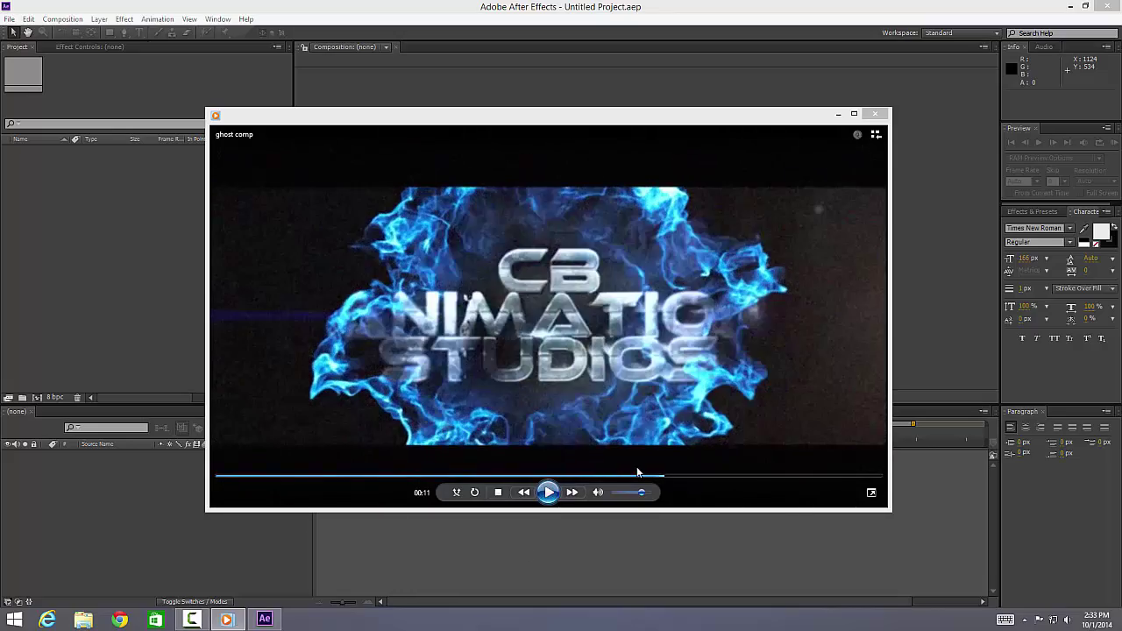
pyautogui.click(399, 479)
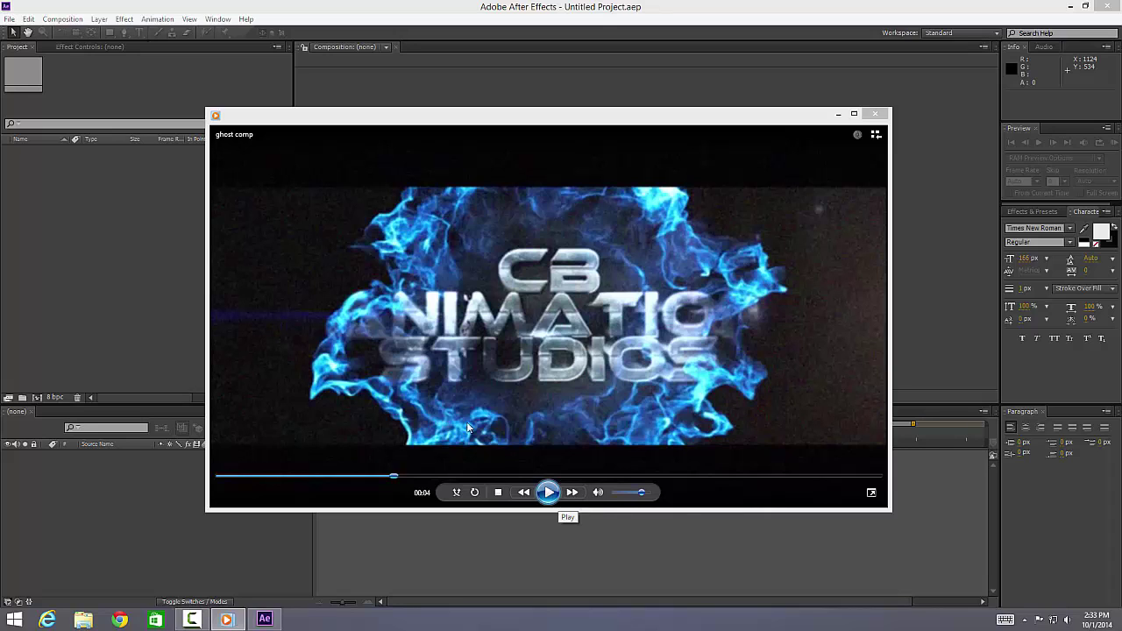
pyautogui.click(875, 117)
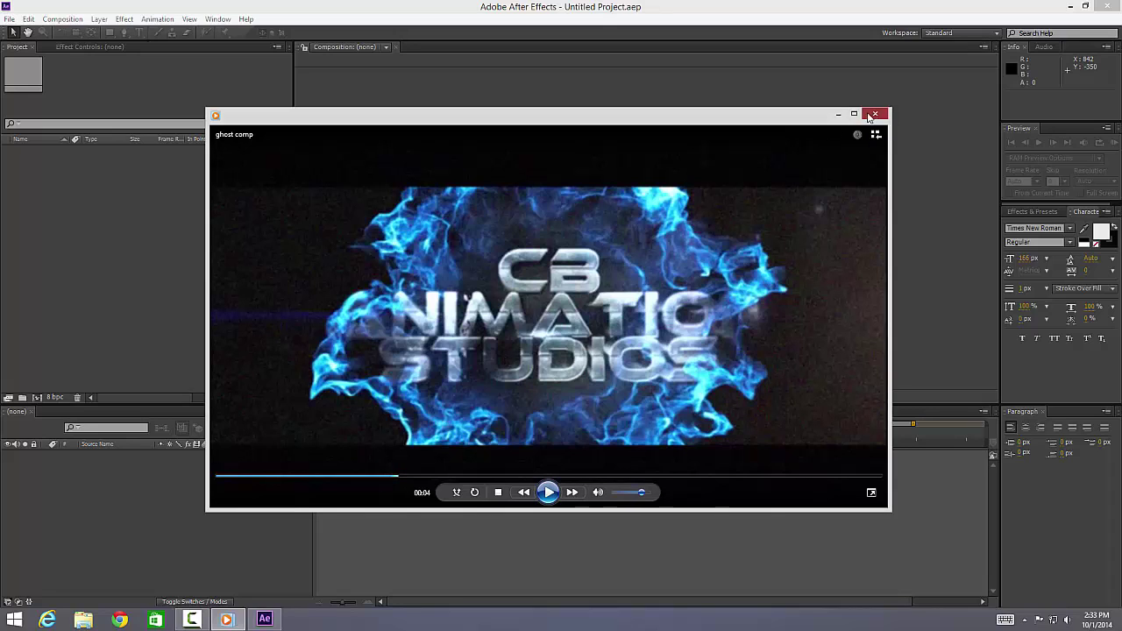
# Step: Create a new composition with a duration of 0;00;10;01
pyautogui.click(58, 19)
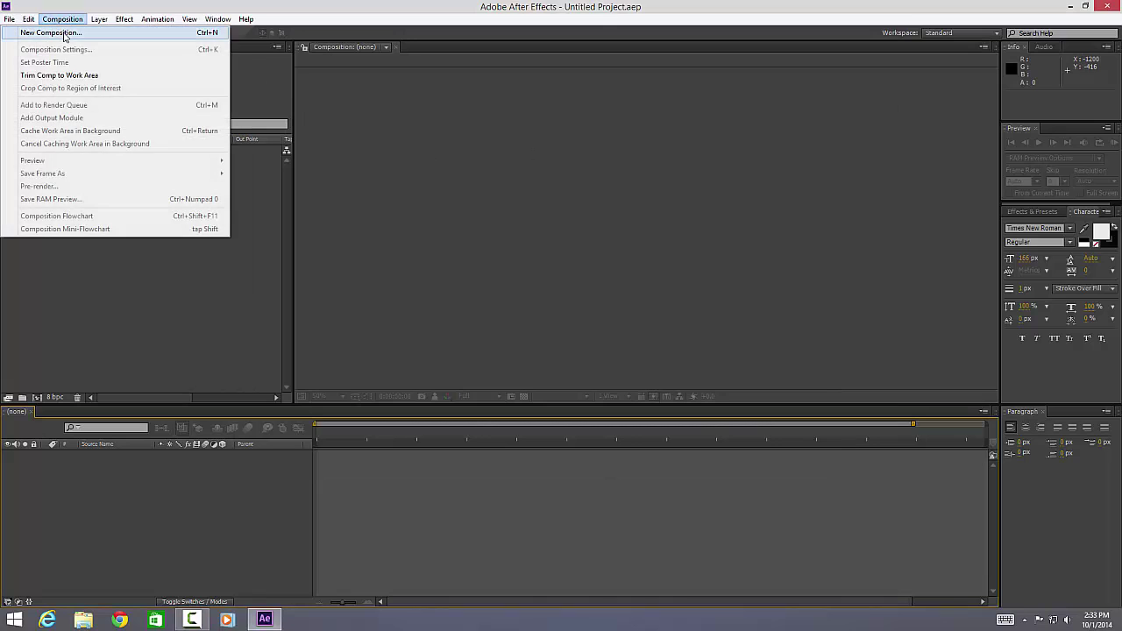
pyautogui.click(63, 33)
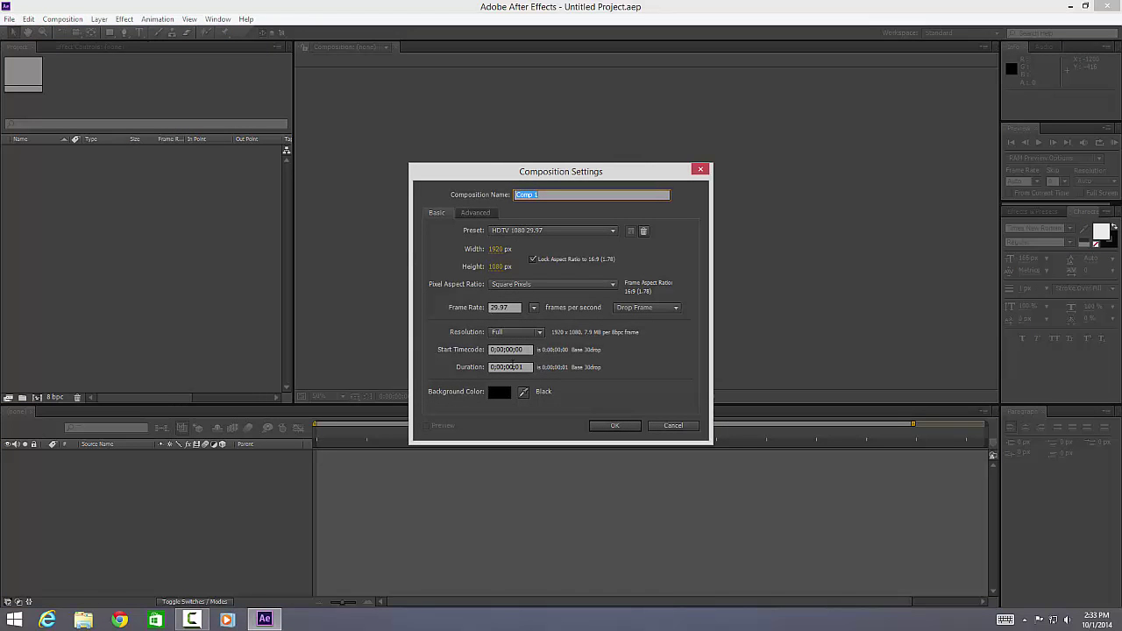
pyautogui.click(513, 367)
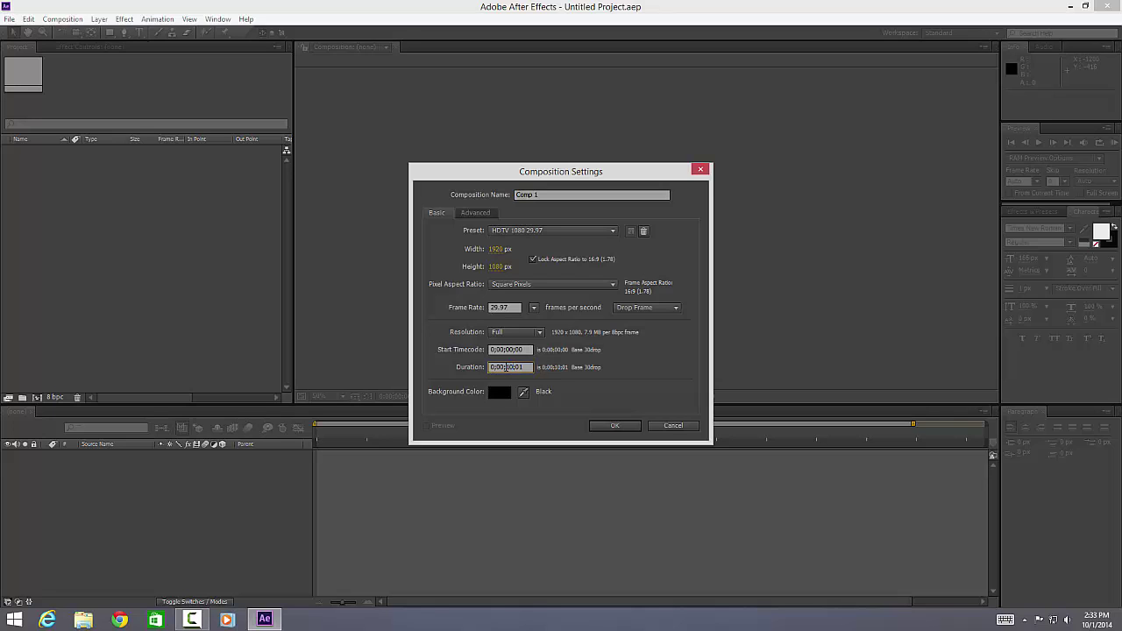
pyautogui.press('Return')
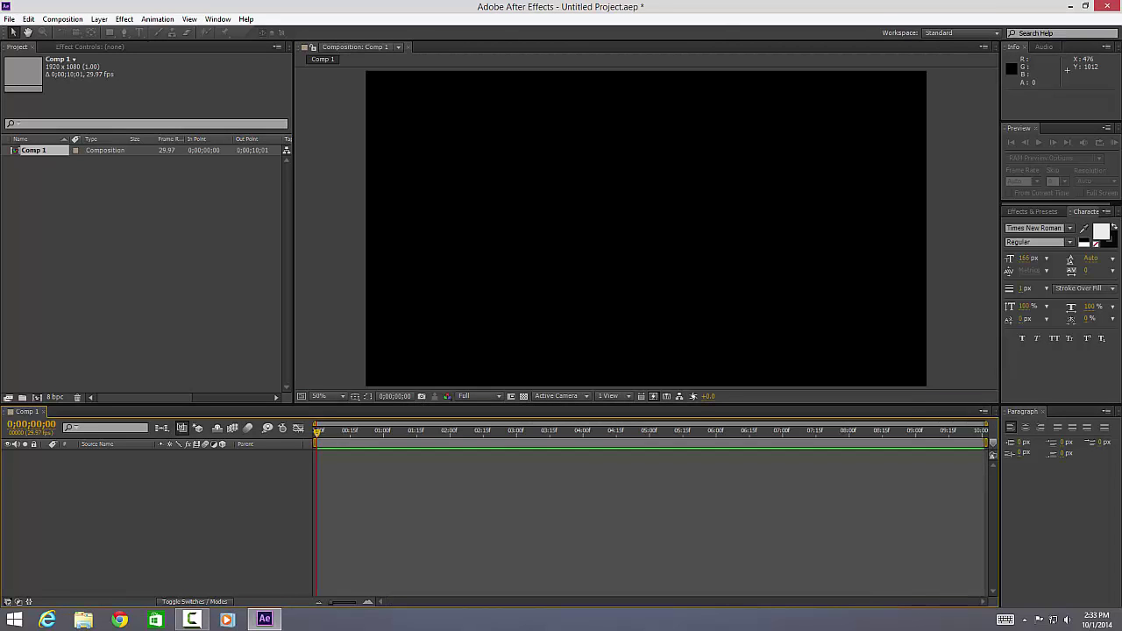
# Step: Browse the Desktop folder in File Explorer, view the picture ghost-330006.jpg, and close it
pyautogui.click(87, 622)
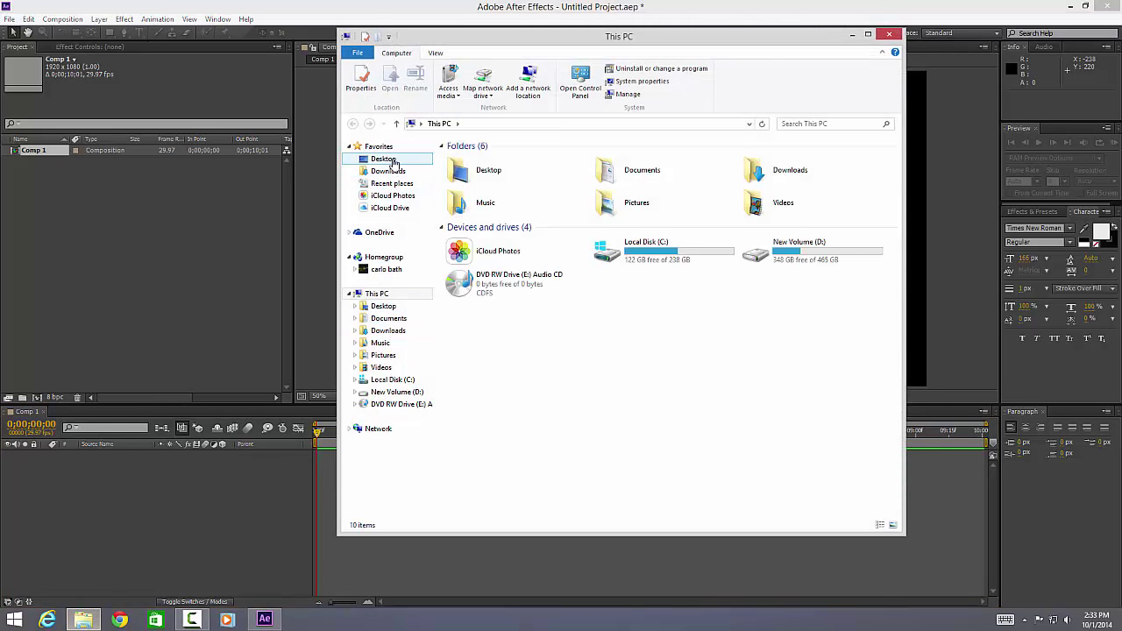
pyautogui.click(386, 159)
pyautogui.moveTo(896, 309); pyautogui.dragTo(888, 471)
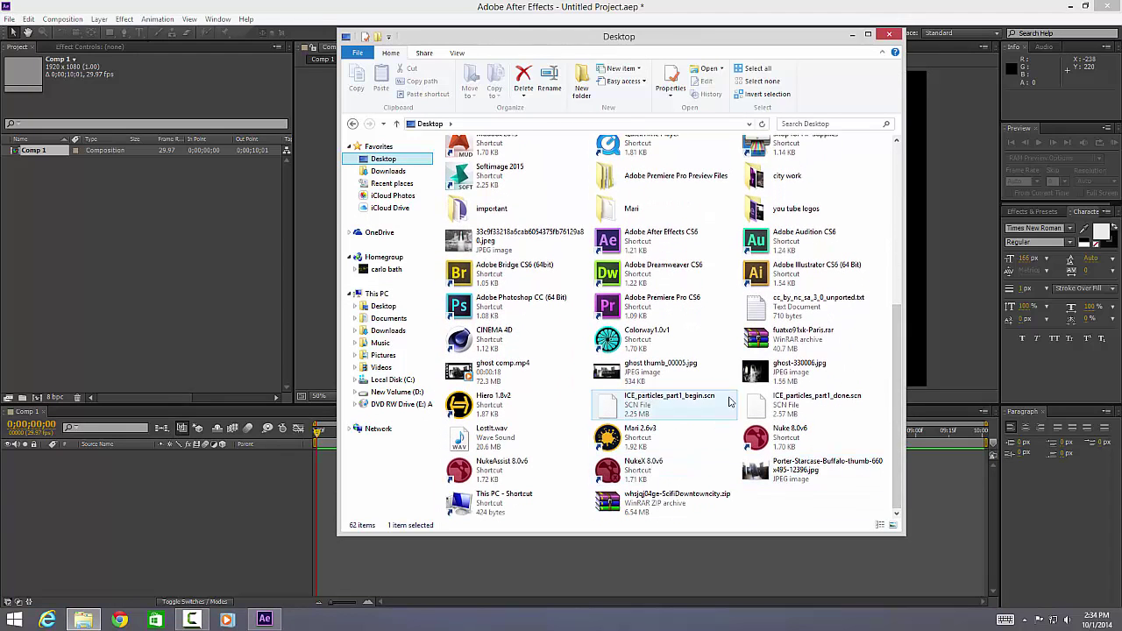
pyautogui.doubleClick(751, 377)
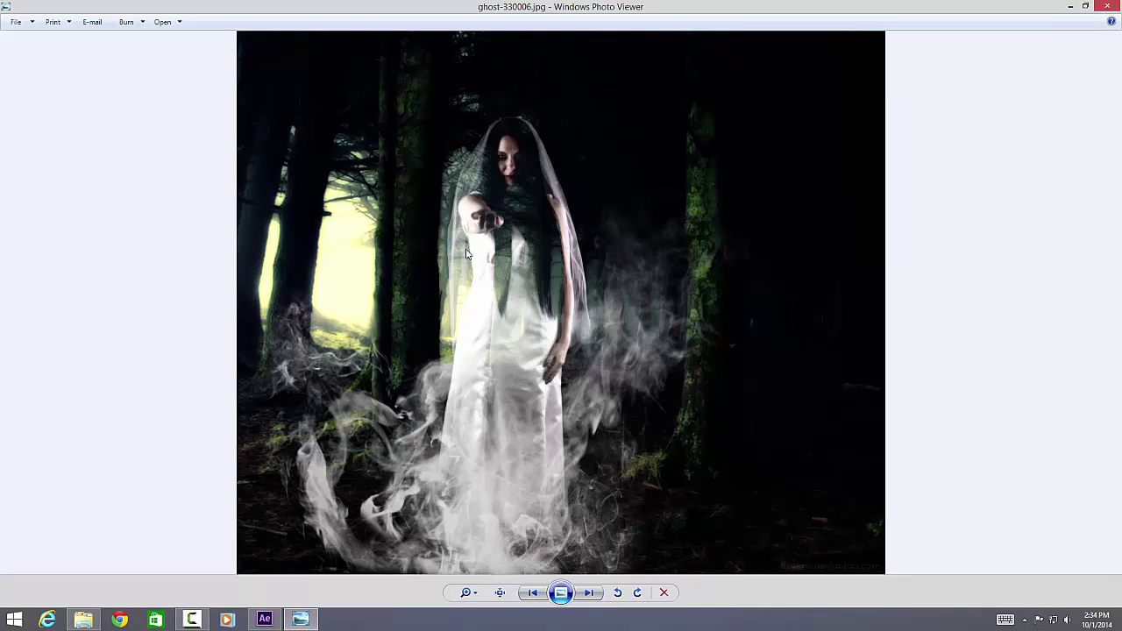
pyautogui.click(1085, 6)
pyautogui.moveTo(616, 104); pyautogui.dragTo(701, 88)
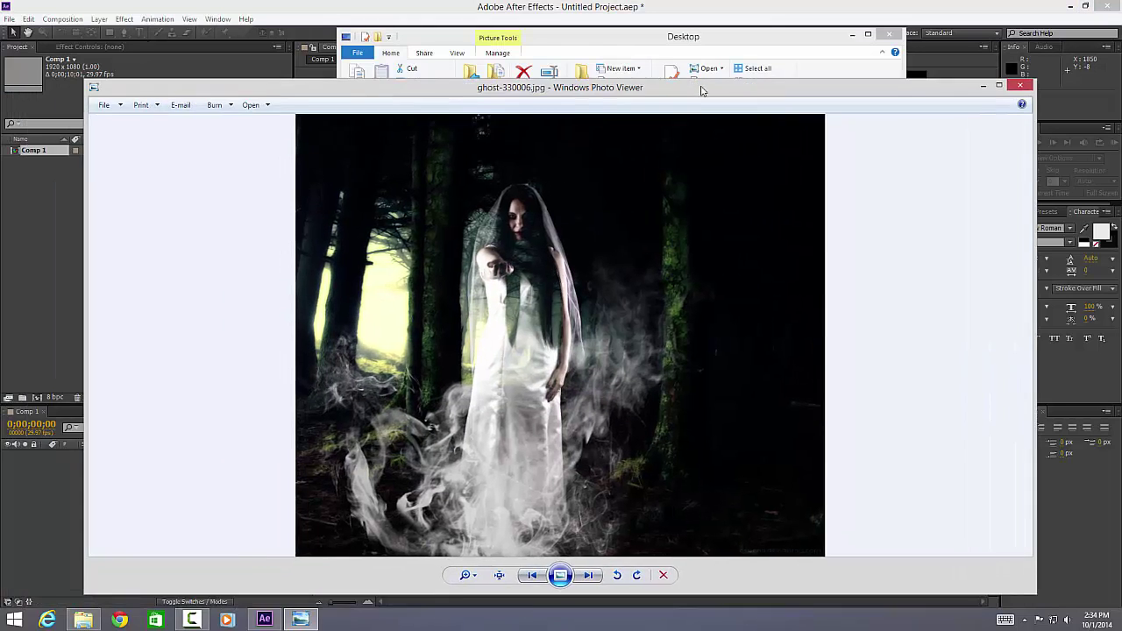
pyautogui.click(1018, 79)
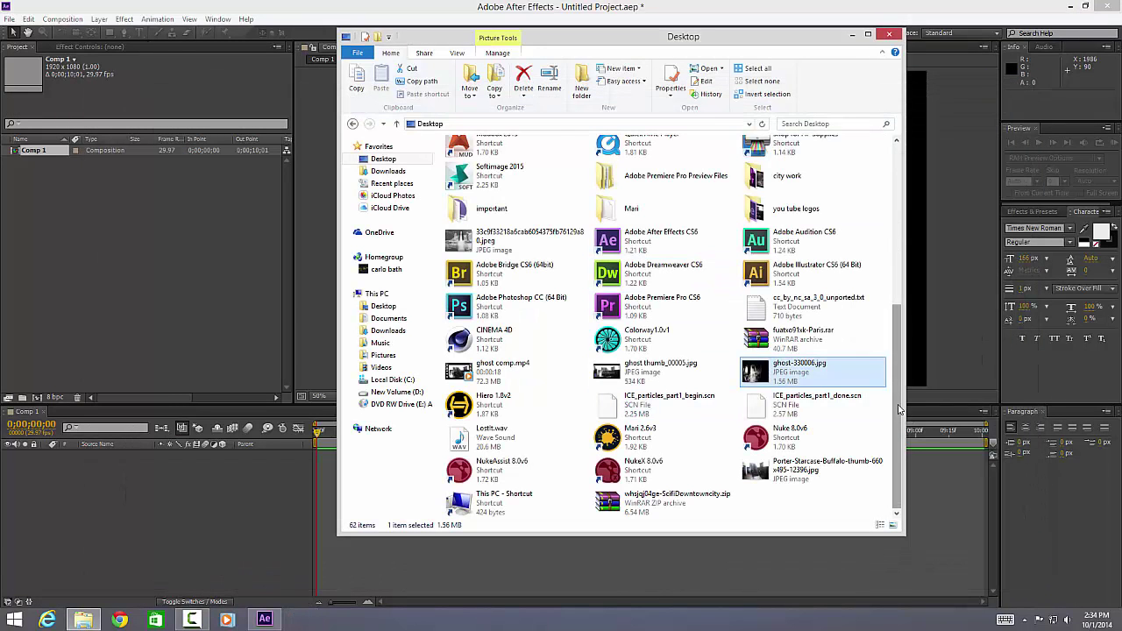
# Step: Inspect the graveyard ghost picture 33c9f33218a6cab6054375fb76129a80.jpeg from the Desktop folder and import it into the After Effects project
pyautogui.moveTo(898, 409); pyautogui.dragTo(902, 347)
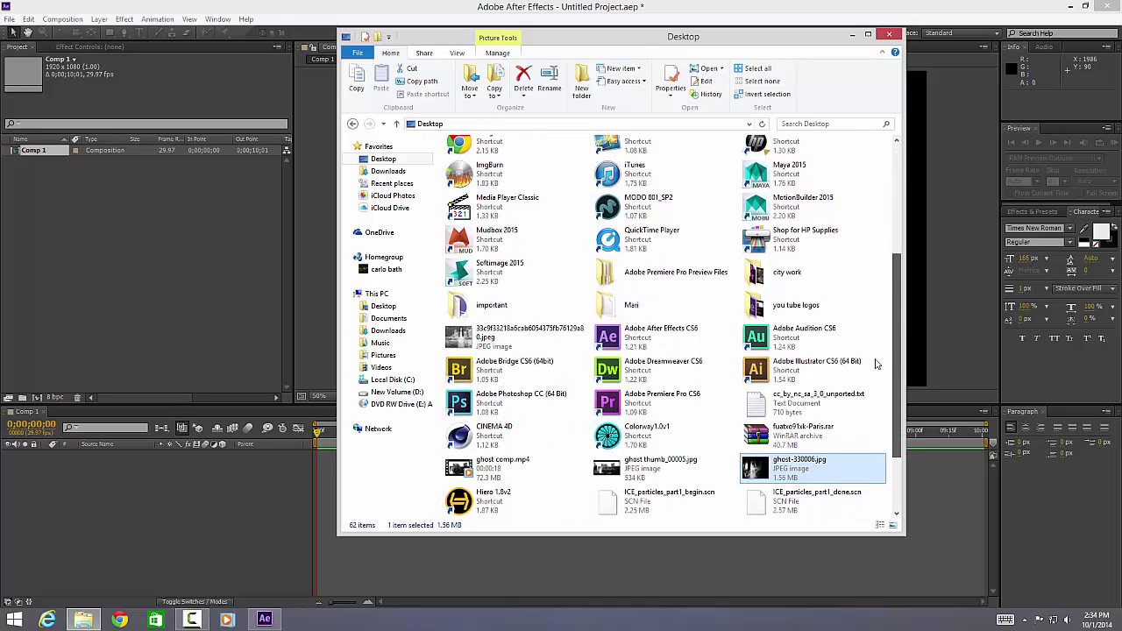
pyautogui.doubleClick(497, 332)
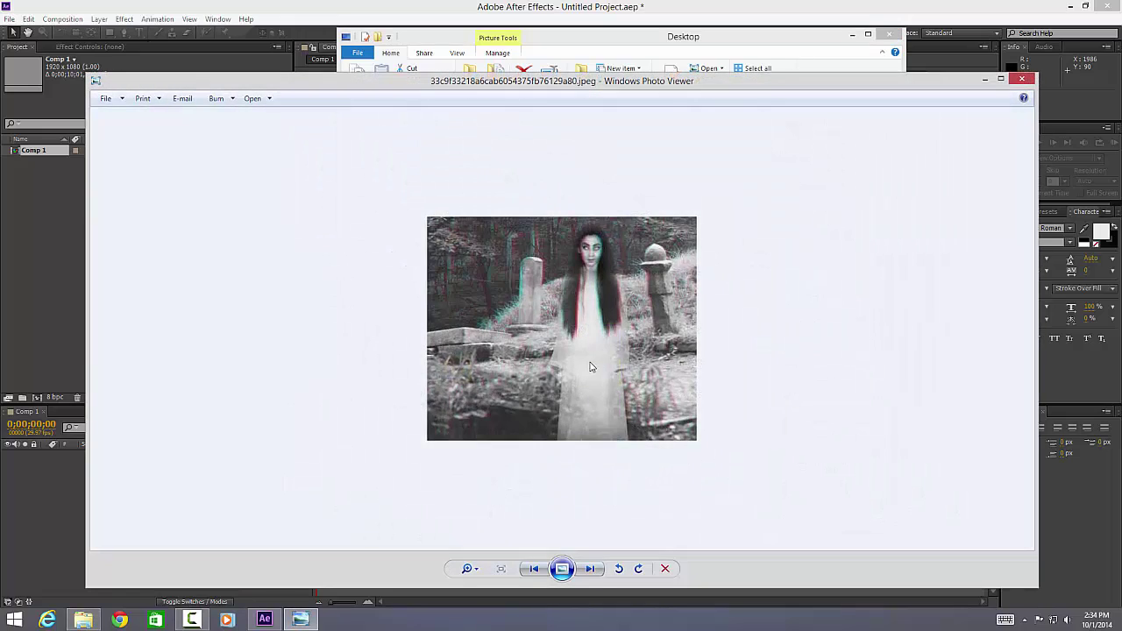
pyautogui.scroll(1, 591, 367)
pyautogui.scroll(1, 571, 362)
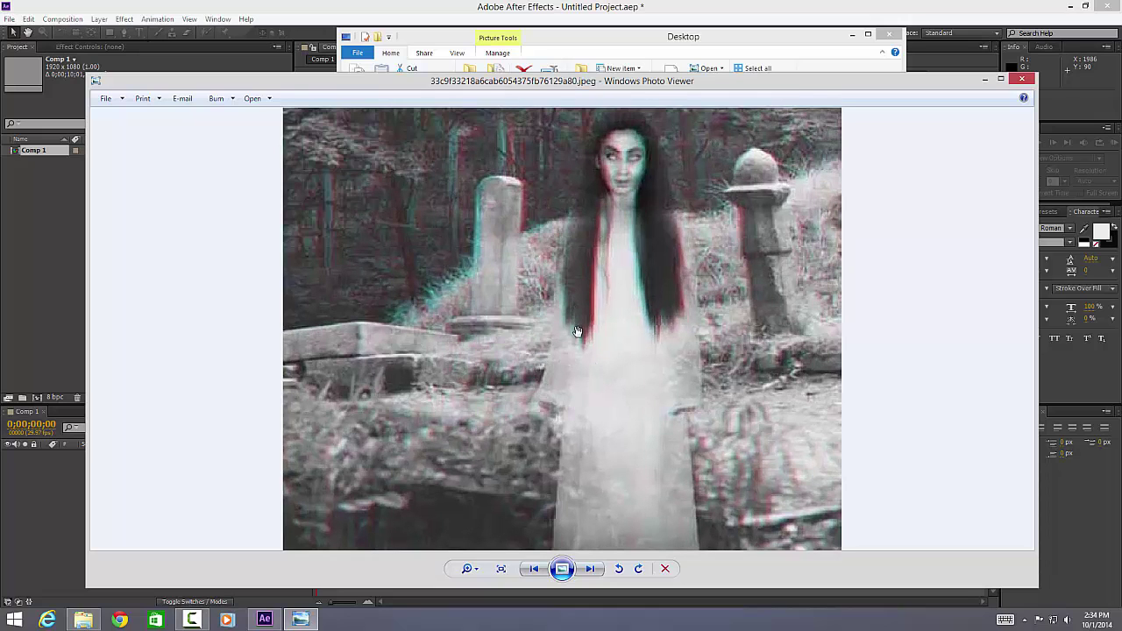
pyautogui.scroll(-1, 589, 461)
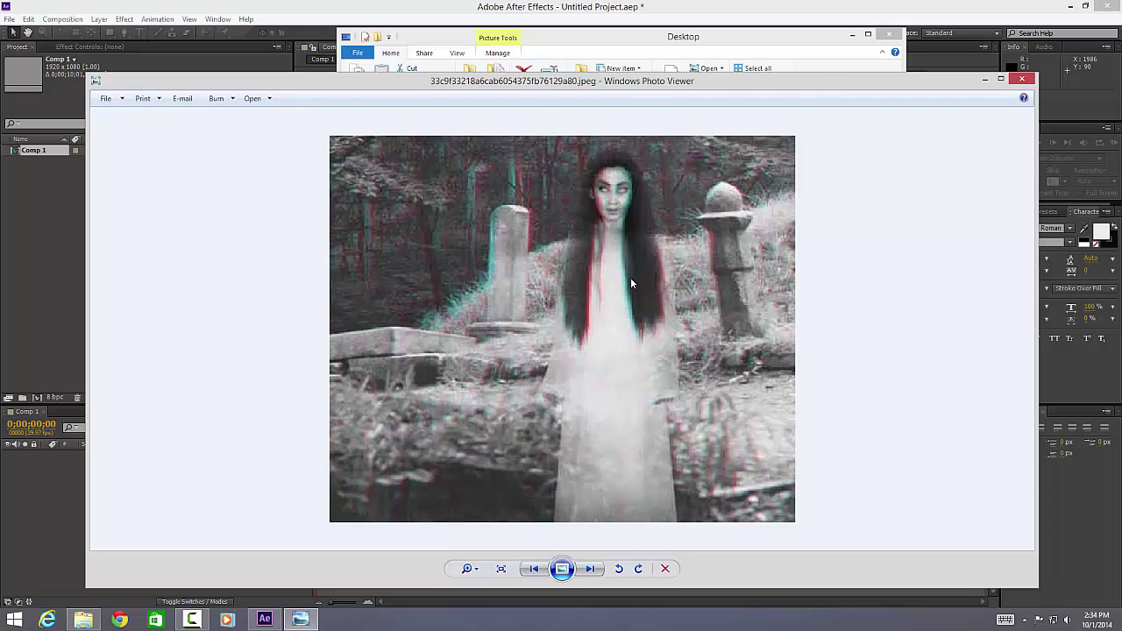
pyautogui.scroll(-2, 631, 287)
pyautogui.scroll(3, 635, 325)
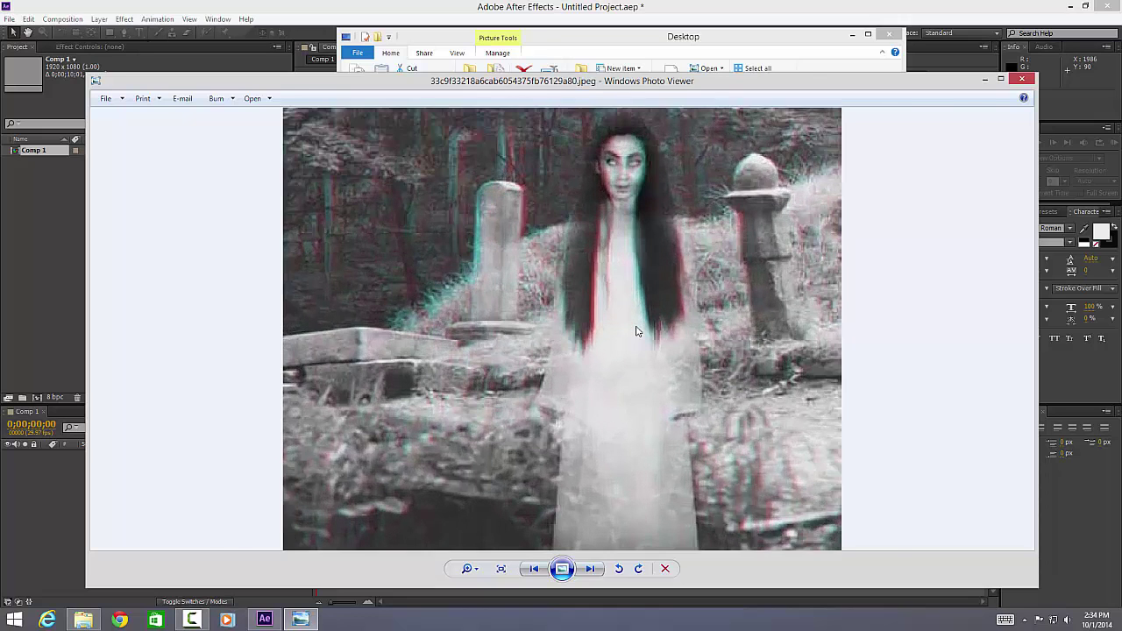
pyautogui.scroll(1, 636, 325)
pyautogui.scroll(-3, 633, 325)
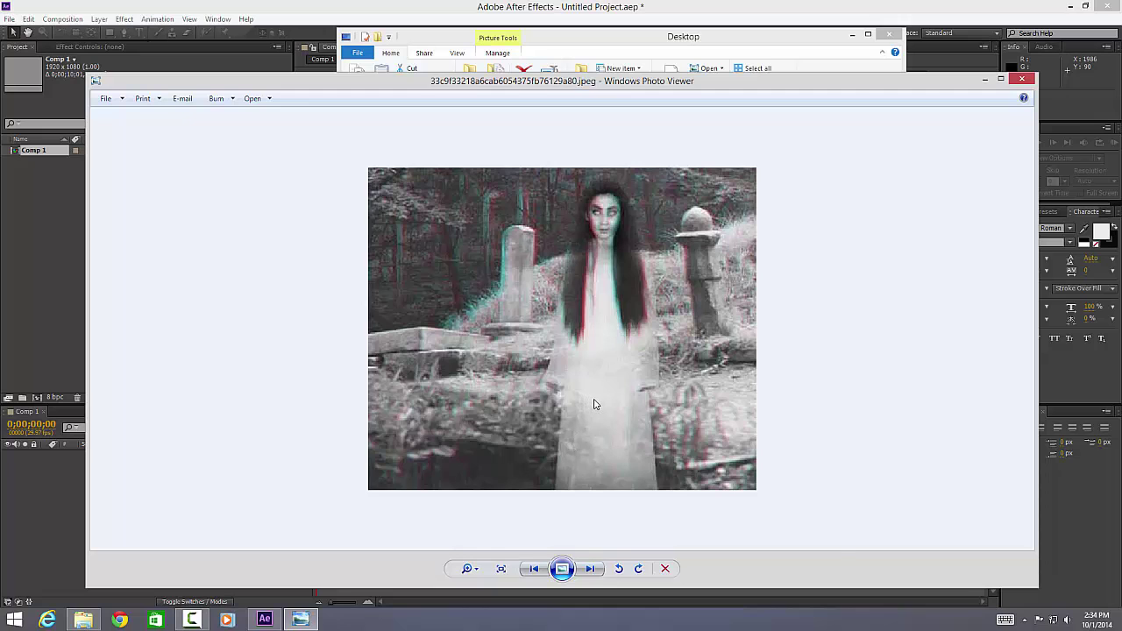
pyautogui.scroll(2, 593, 404)
pyautogui.scroll(-2, 596, 404)
pyautogui.click(1021, 79)
pyautogui.moveTo(463, 342); pyautogui.dragTo(274, 332)
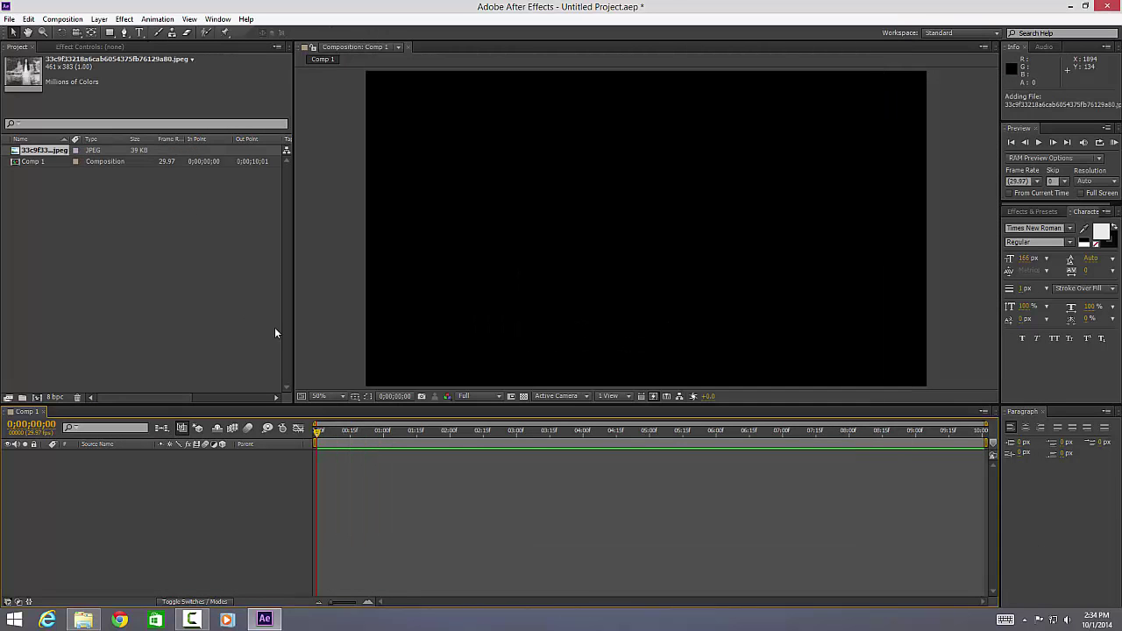
# Step: Preview the staircase picture Porter-Starcase-Buffalo-thumb-660x495-12396.jpg from the Desktop folder and import it into the After Effects project
pyautogui.click(83, 619)
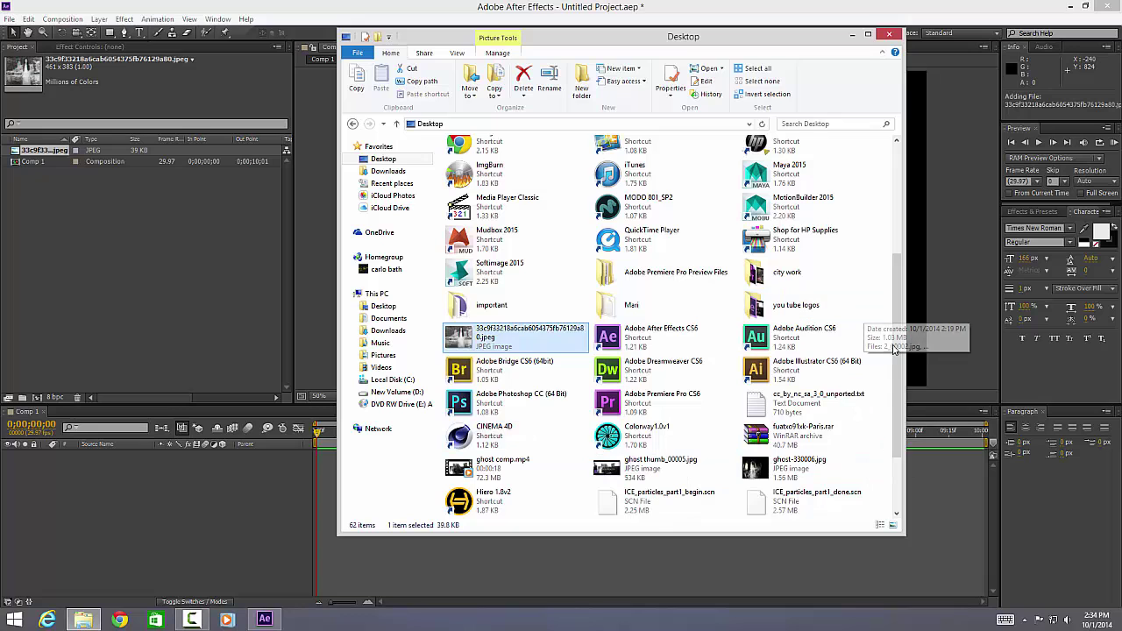
pyautogui.moveTo(897, 366); pyautogui.dragTo(898, 419)
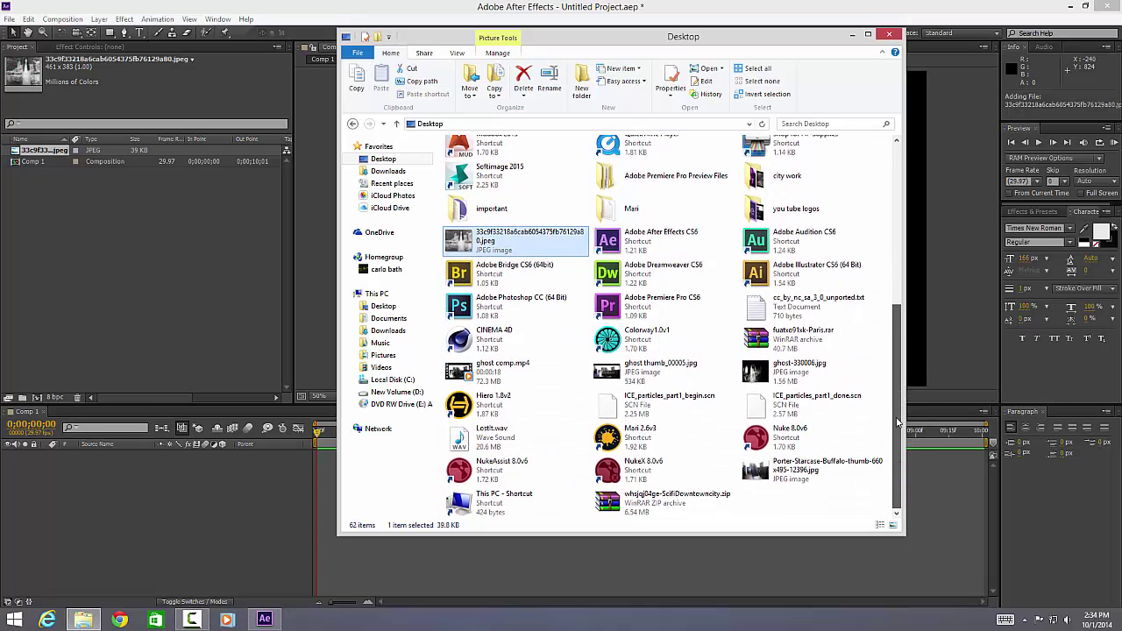
pyautogui.click(759, 473)
pyautogui.doubleClick(759, 473)
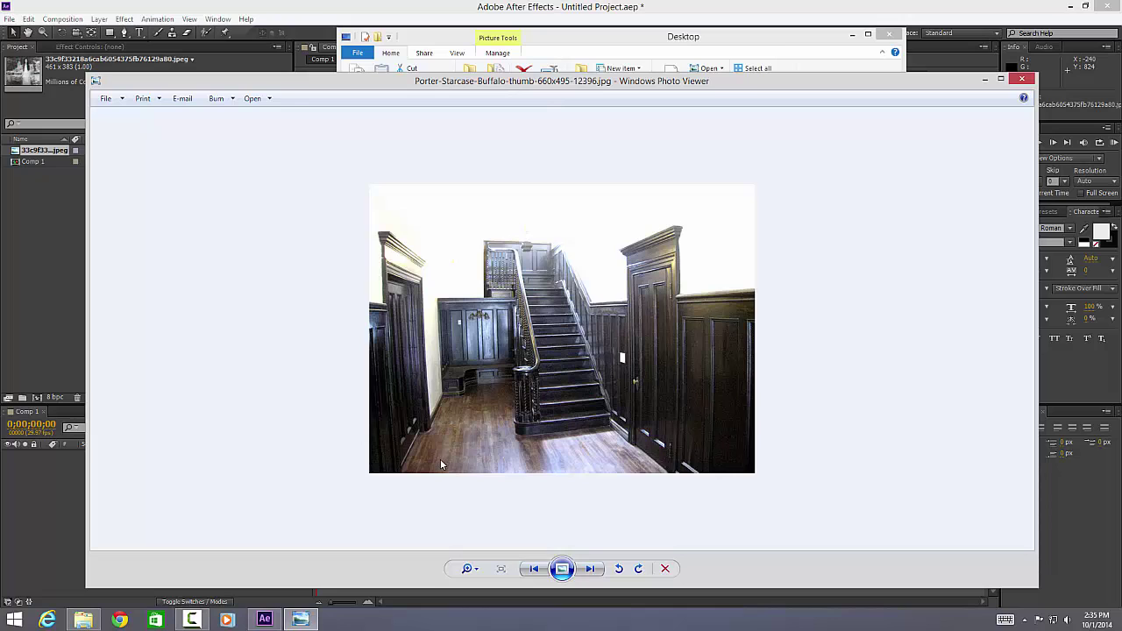
pyautogui.click(1021, 79)
pyautogui.moveTo(779, 473); pyautogui.dragTo(70, 276)
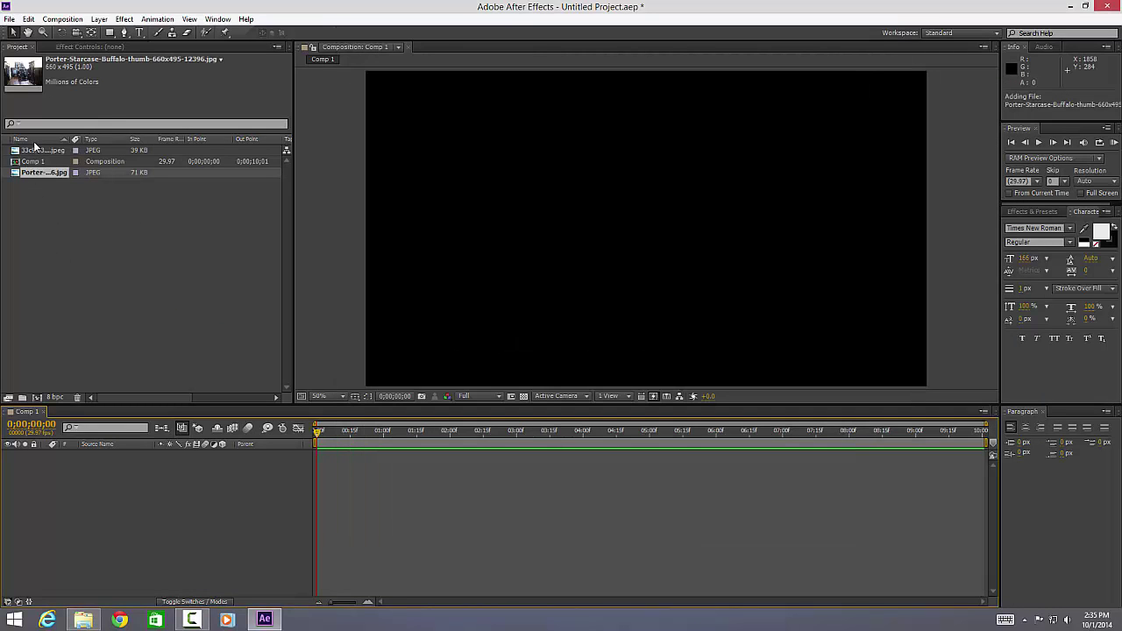
# Step: Add the graveyard ghost picture to the Comp 1 timeline as a layer
pyautogui.moveTo(37, 154); pyautogui.dragTo(90, 470)
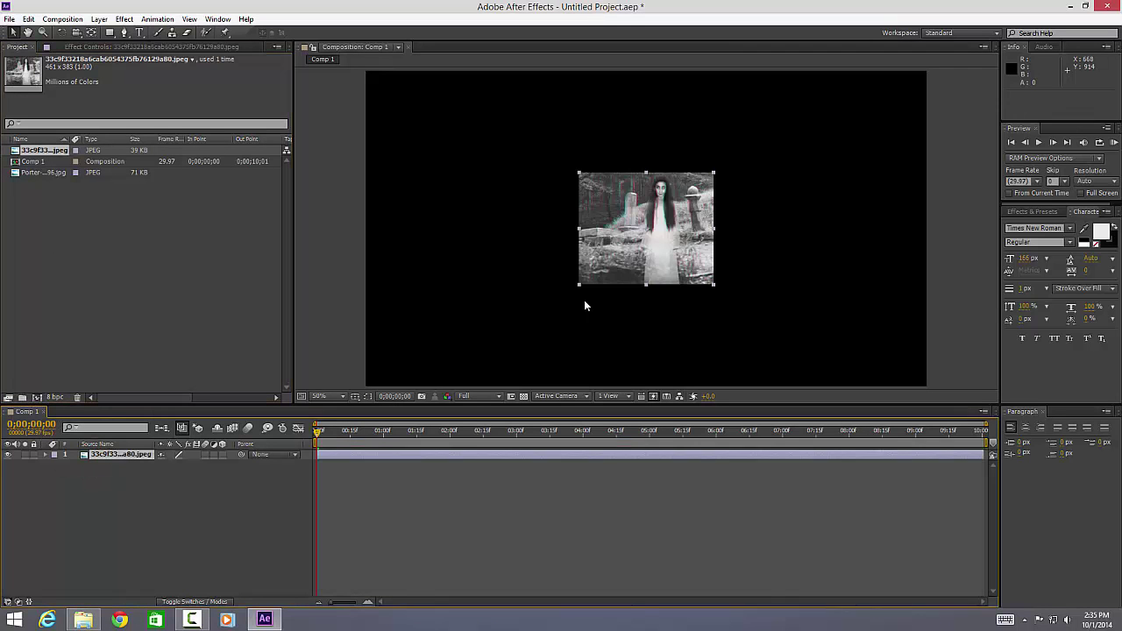
pyautogui.scroll(4, 575, 261)
pyautogui.scroll(-1, 574, 262)
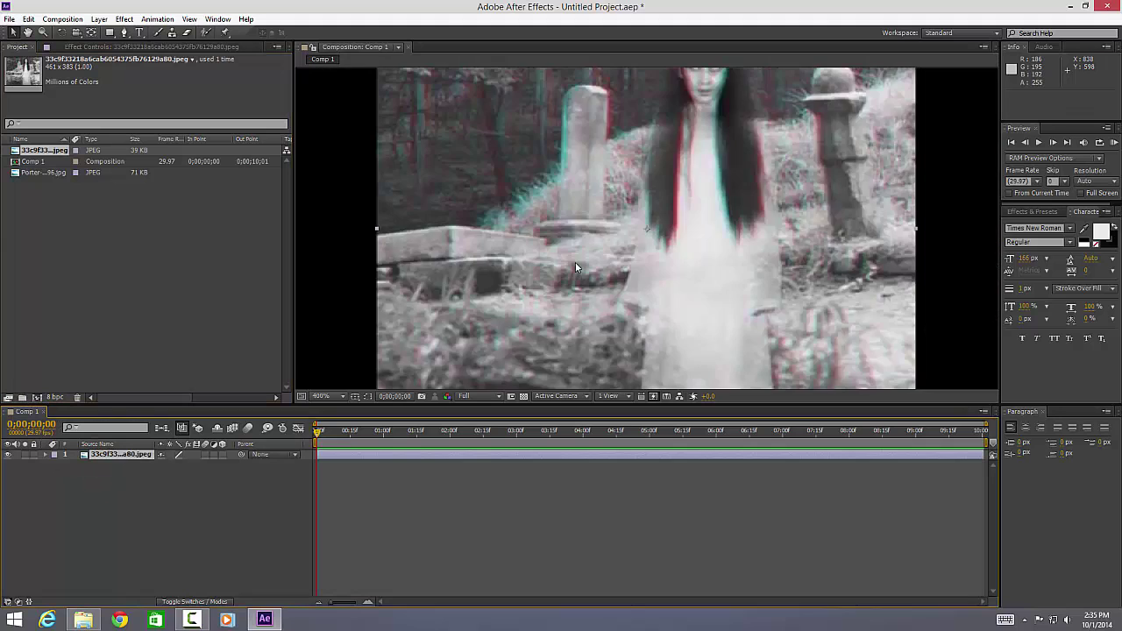
pyautogui.scroll(-3, 574, 262)
pyautogui.scroll(-1, 688, 193)
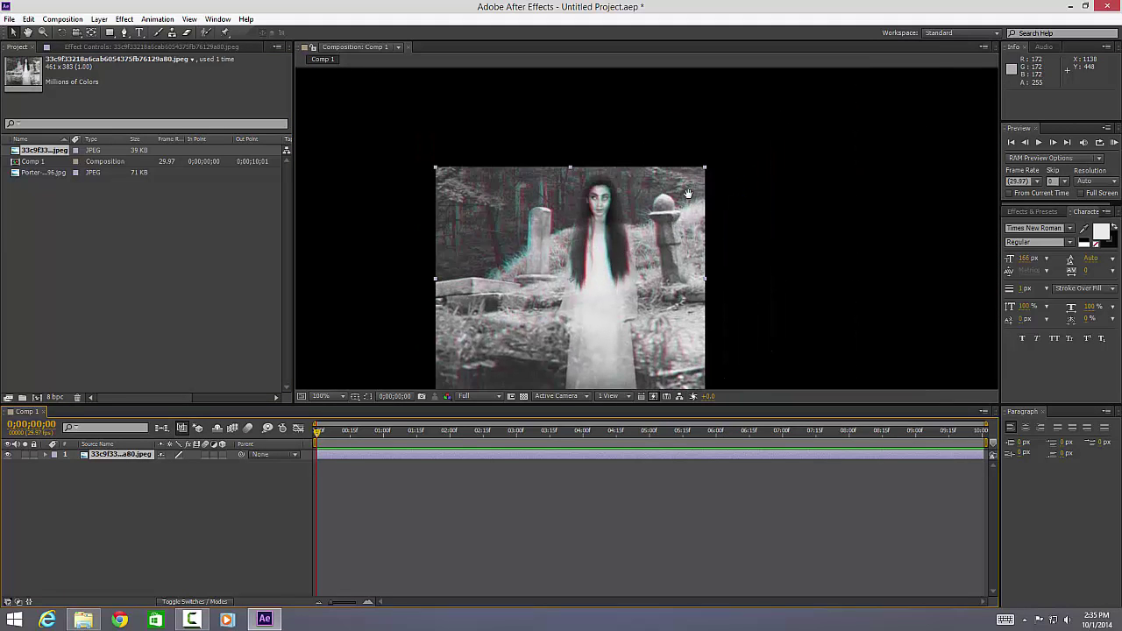
pyautogui.moveTo(688, 192); pyautogui.dragTo(723, 130)
pyautogui.scroll(1, 700, 207)
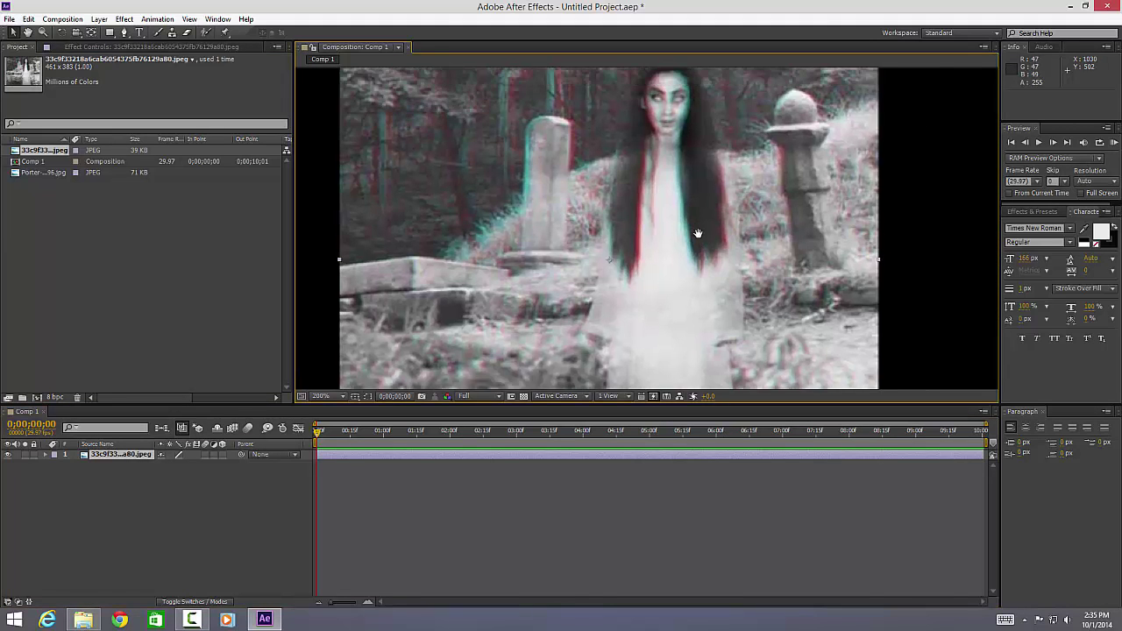
pyautogui.moveTo(697, 233); pyautogui.dragTo(704, 251)
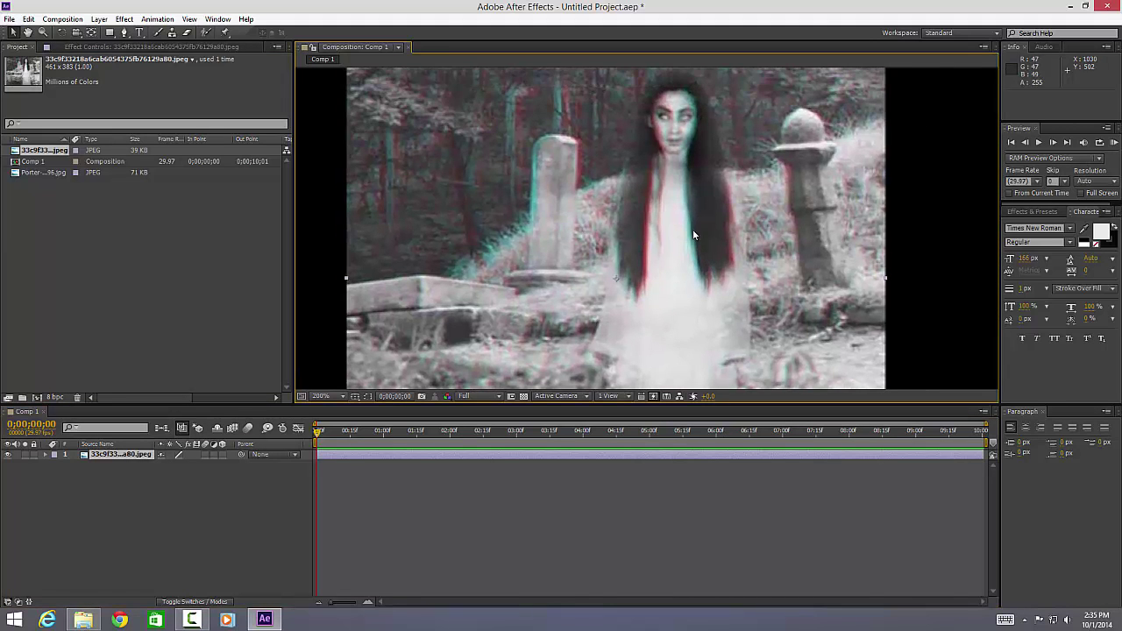
# Step: Rename the graveyard picture's layer to "ghost"
pyautogui.click(105, 456)
pyautogui.rightClick(104, 456)
pyautogui.press('Escape')
pyautogui.press('Return')
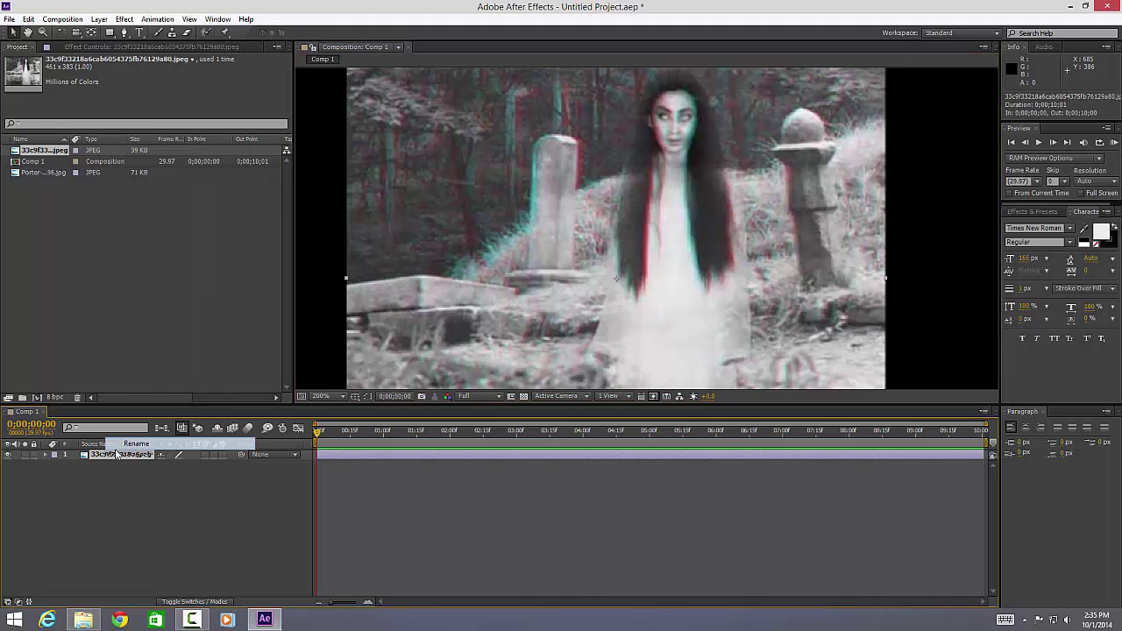
pyautogui.write('gho')
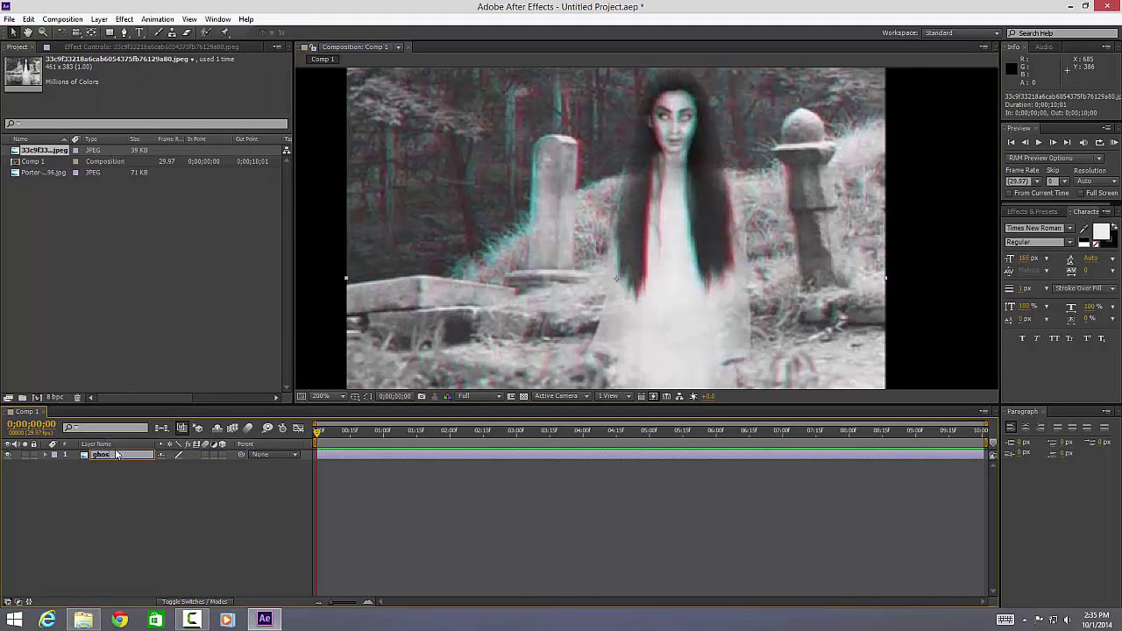
pyautogui.write('st')
pyautogui.press('Return')
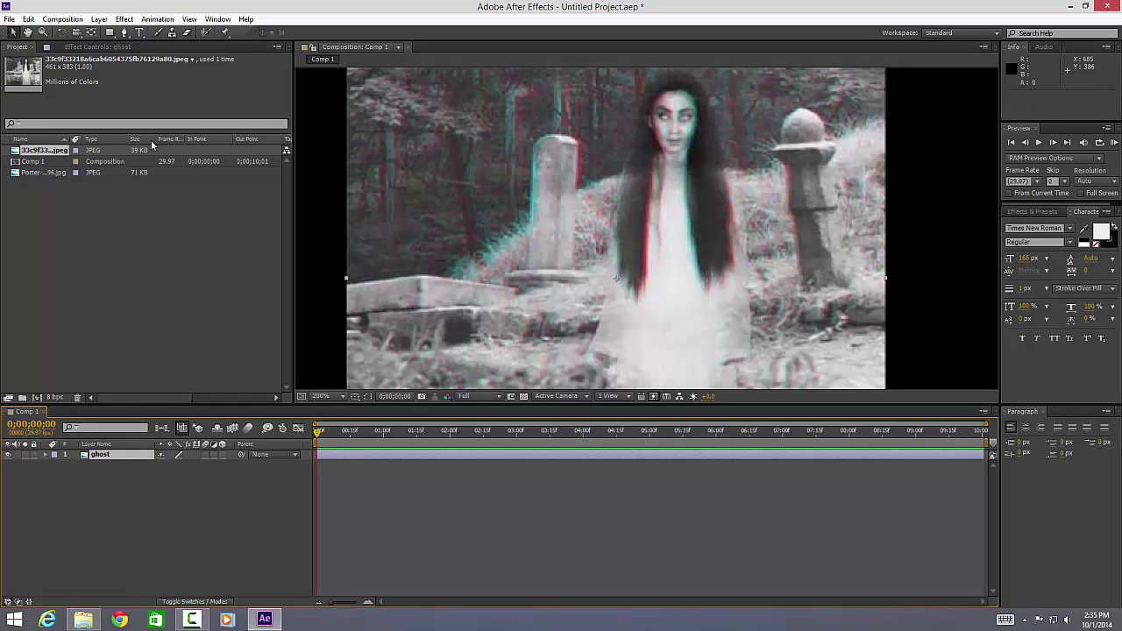
# Step: Start a Pen tool mask on the ghost layer, tracing around the woman's head and down the right side of her hair
pyautogui.click(124, 33)
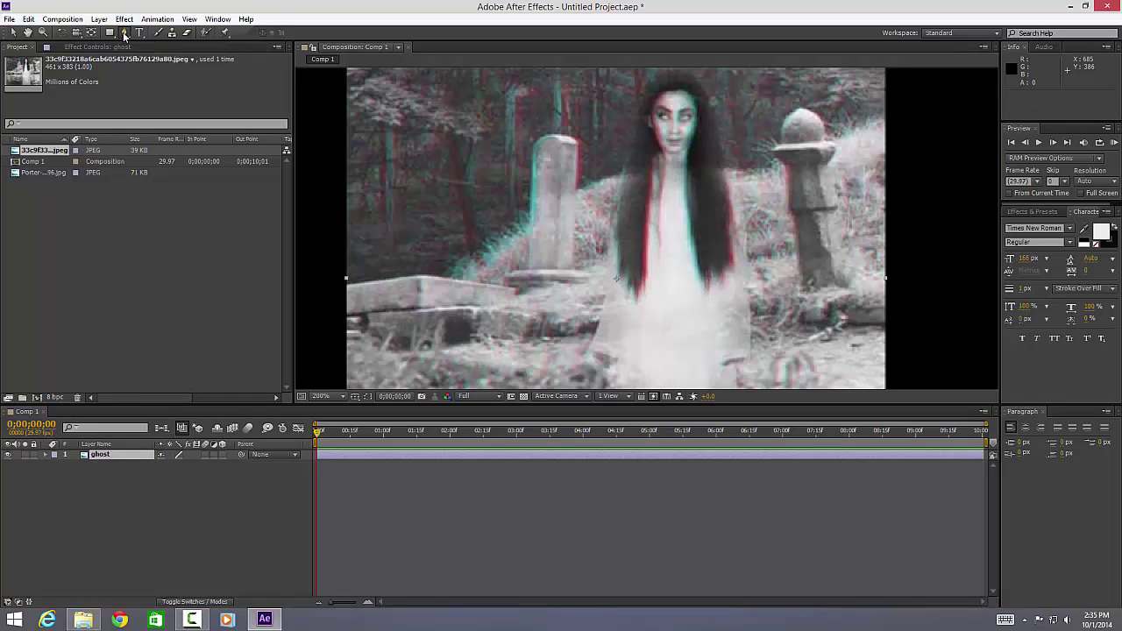
pyautogui.click(624, 153)
pyautogui.click(632, 134)
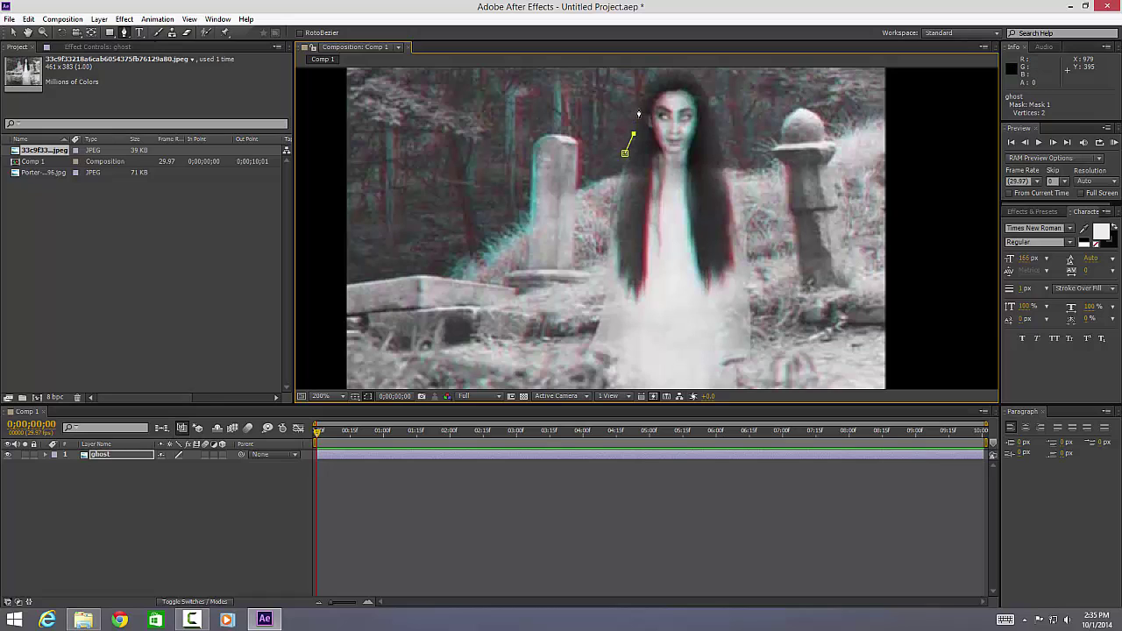
pyautogui.click(638, 109)
pyautogui.click(649, 83)
pyautogui.click(679, 69)
pyautogui.click(705, 85)
pyautogui.click(719, 135)
pyautogui.moveTo(735, 178); pyautogui.dragTo(741, 217)
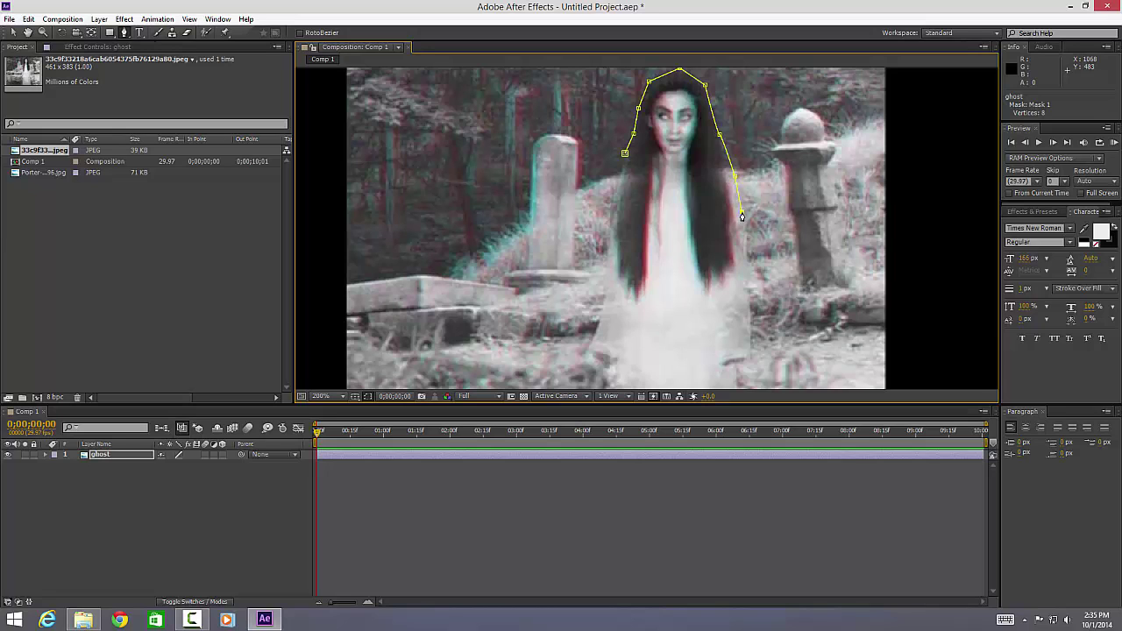
pyautogui.click(748, 297)
# Step: Continue the mask down the right side of the dress and across its hem along the picture's lower edge
pyautogui.scroll(-3, 750, 358)
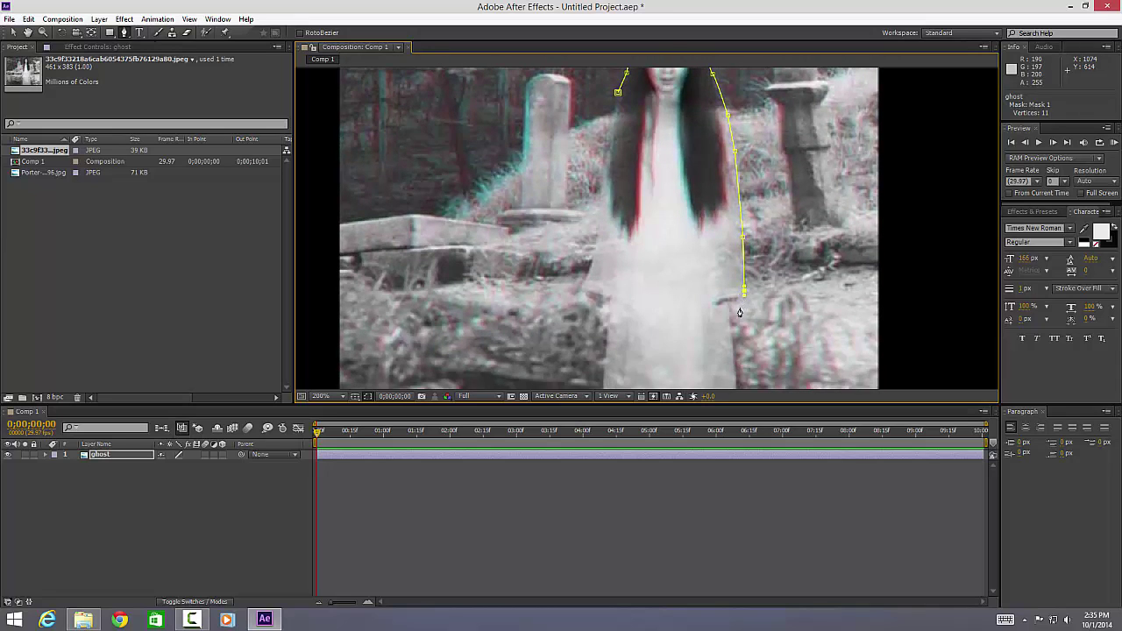
pyautogui.click(732, 308)
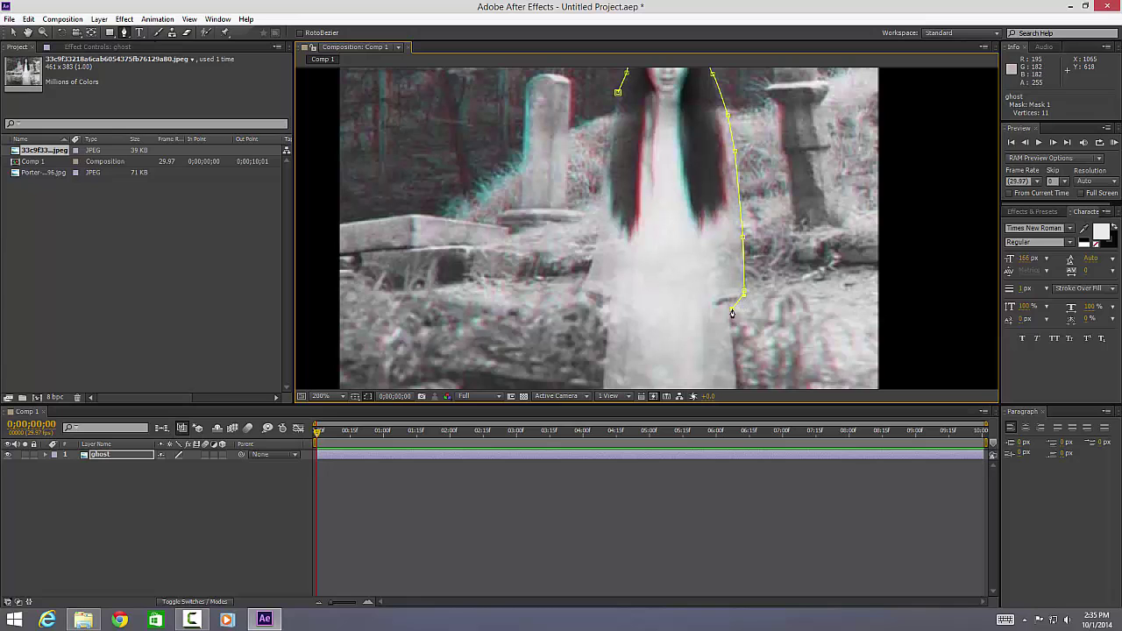
pyautogui.click(735, 360)
pyautogui.scroll(-5, 739, 362)
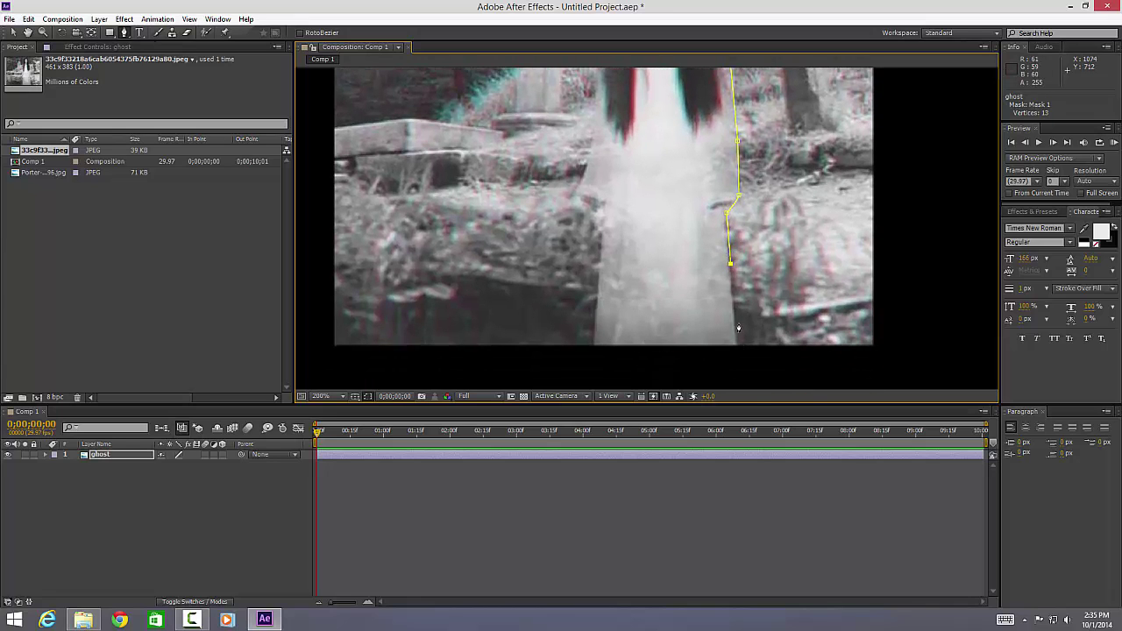
pyautogui.click(740, 349)
pyautogui.click(591, 351)
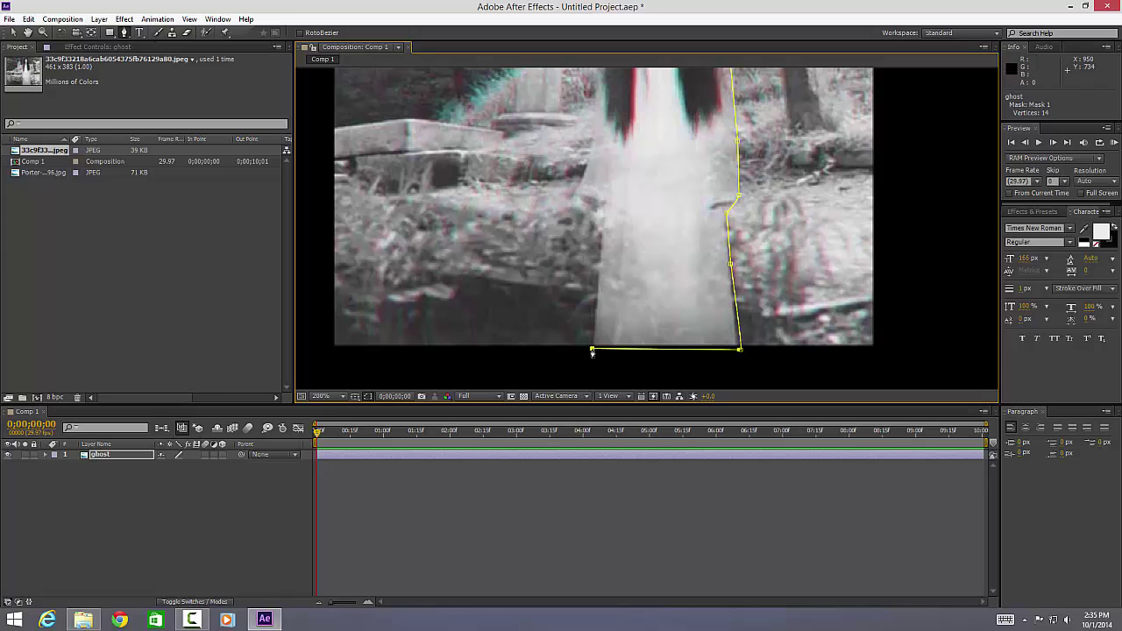
# Step: Trace the left side of the dress and hair up to the starting point and close the mask
pyautogui.click(596, 234)
pyautogui.moveTo(570, 200); pyautogui.dragTo(576, 187)
pyautogui.click(588, 160)
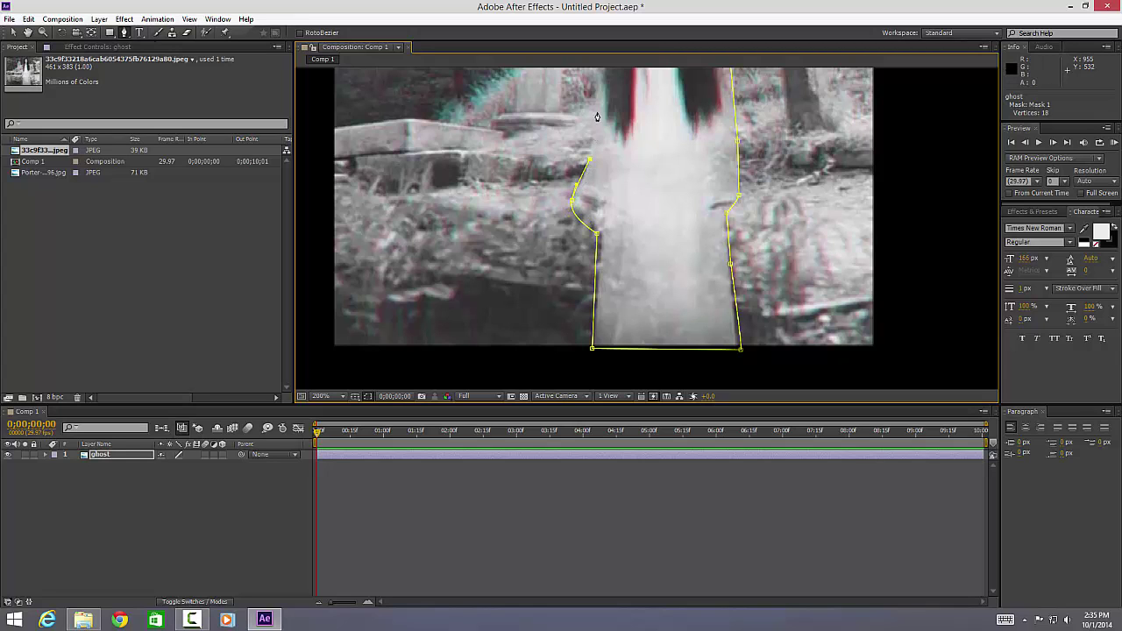
pyautogui.click(594, 115)
pyautogui.scroll(5, 594, 114)
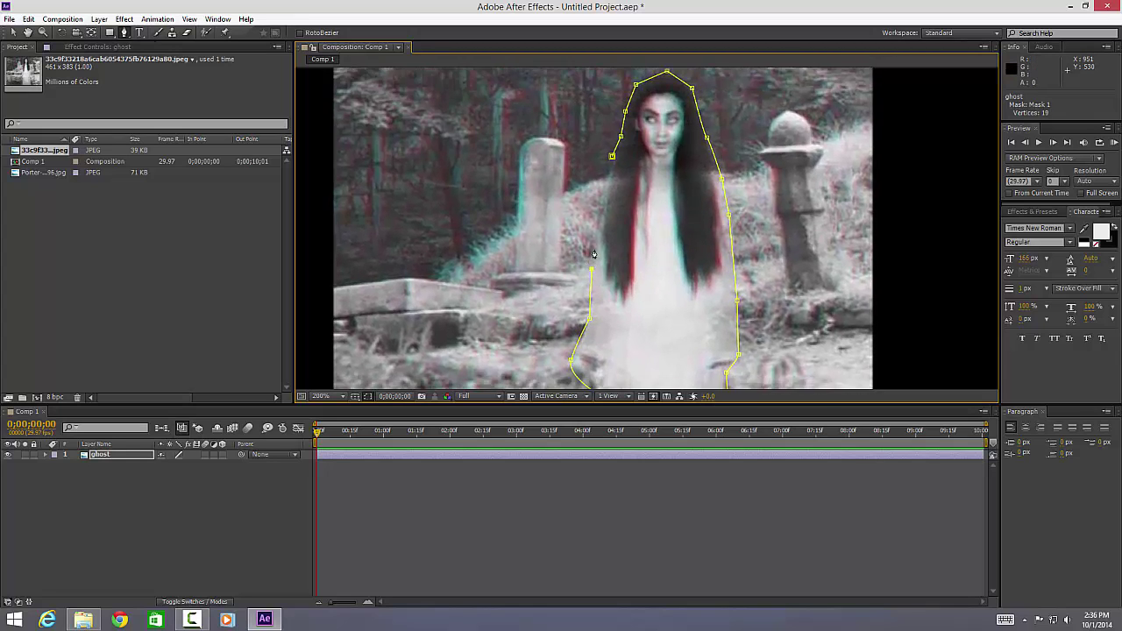
pyautogui.click(601, 205)
pyautogui.click(607, 173)
pyautogui.click(612, 157)
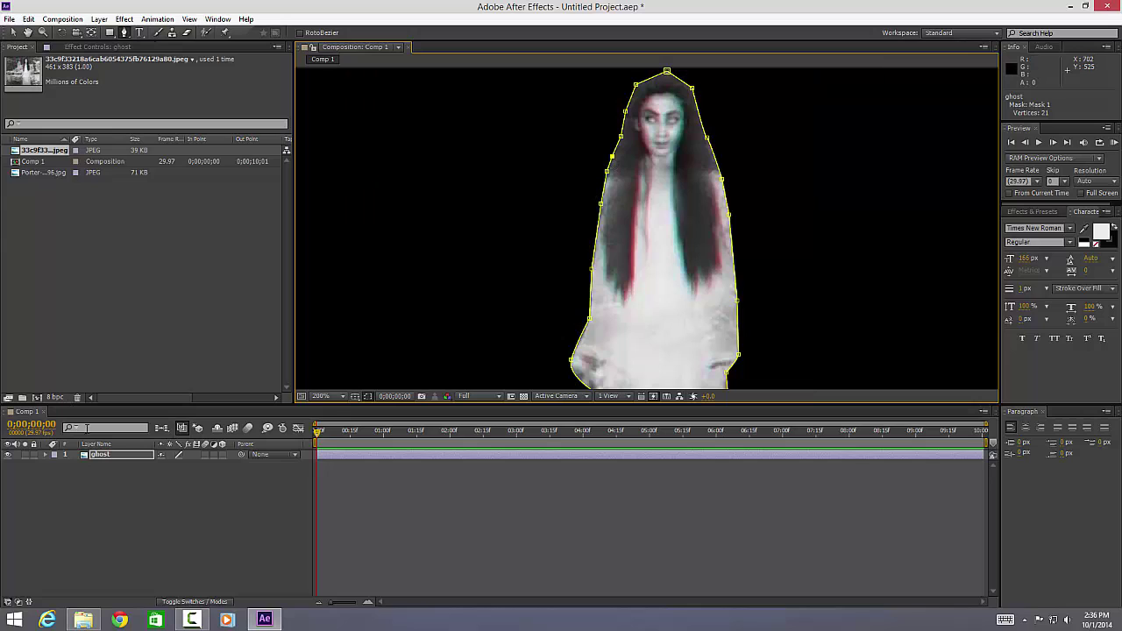
# Step: Feather the ghost layer's mask by 21 pixels
pyautogui.click(13, 33)
pyautogui.click(115, 370)
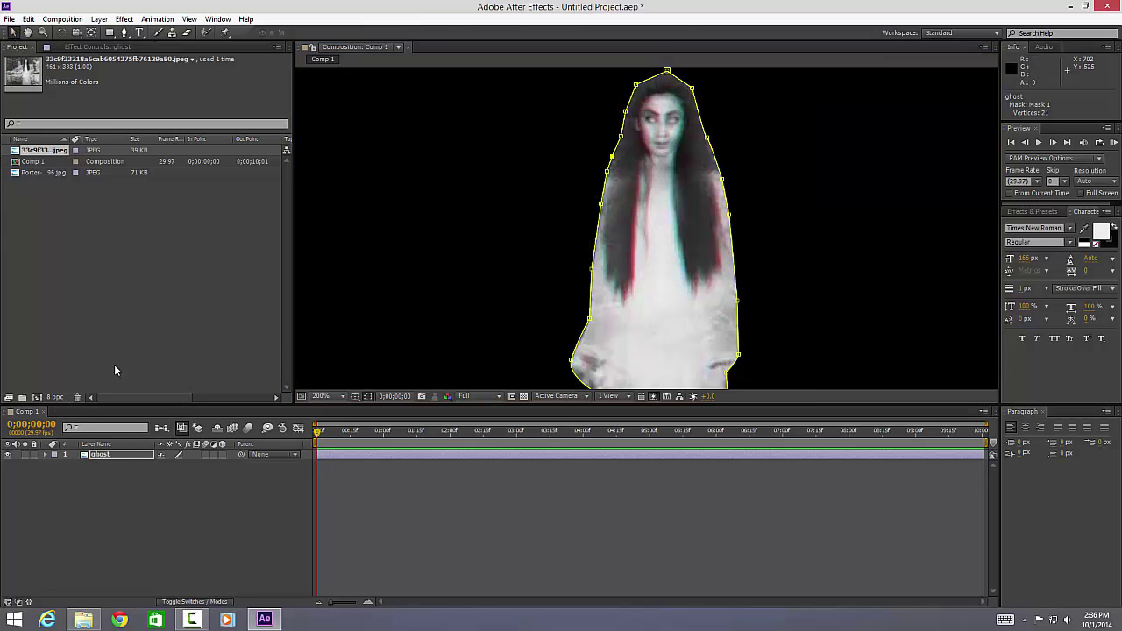
pyautogui.click(111, 459)
pyautogui.press('f')
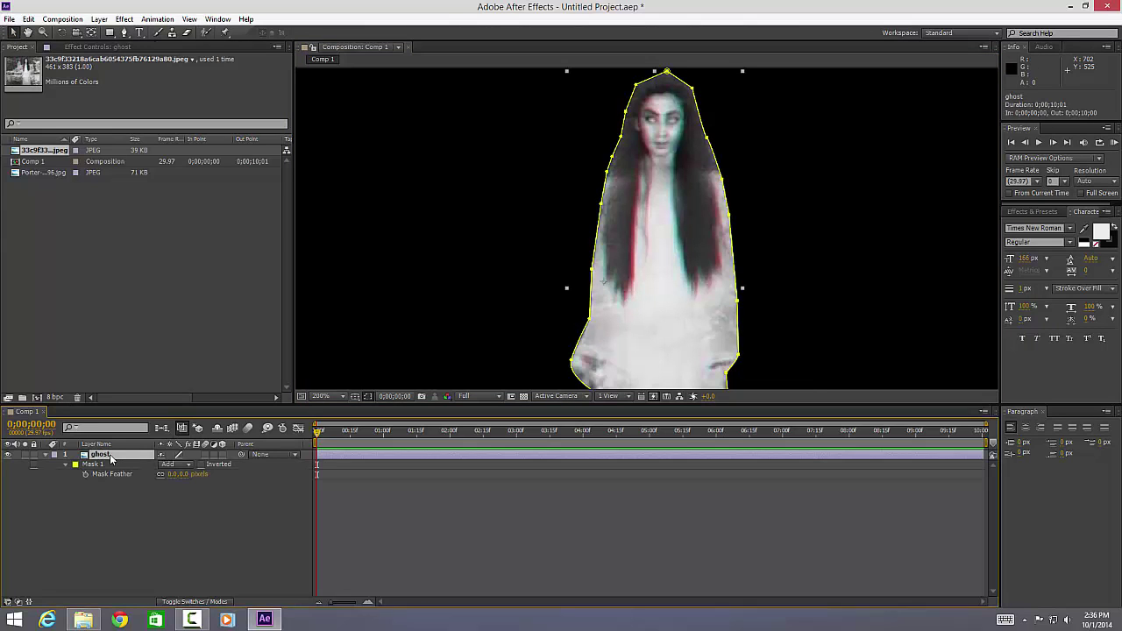
pyautogui.moveTo(182, 474); pyautogui.dragTo(199, 474)
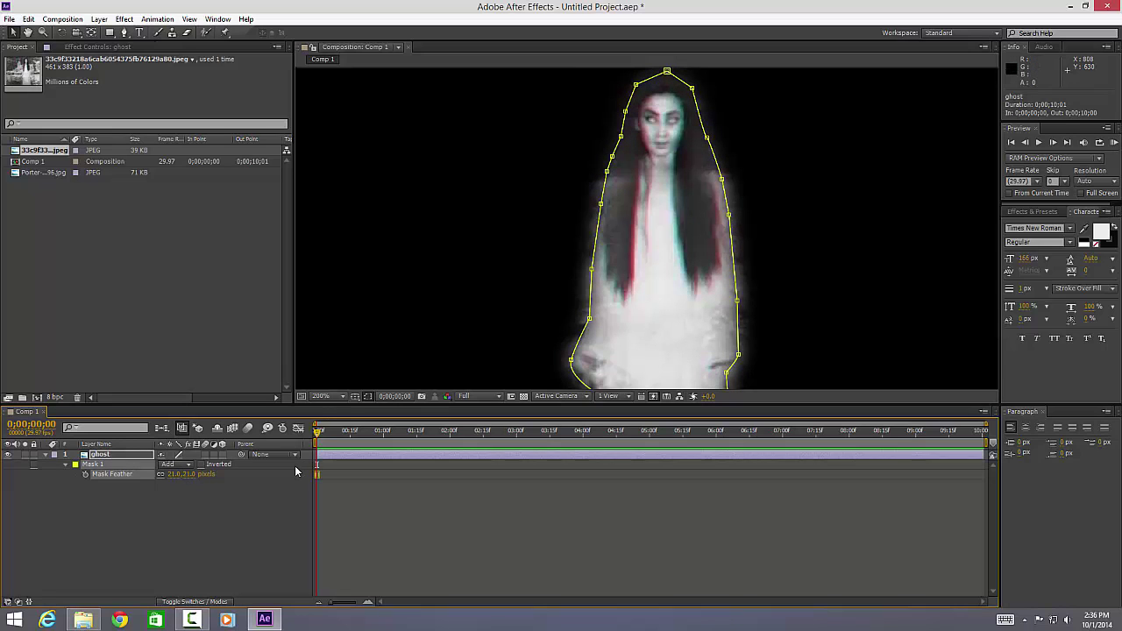
pyautogui.click(46, 455)
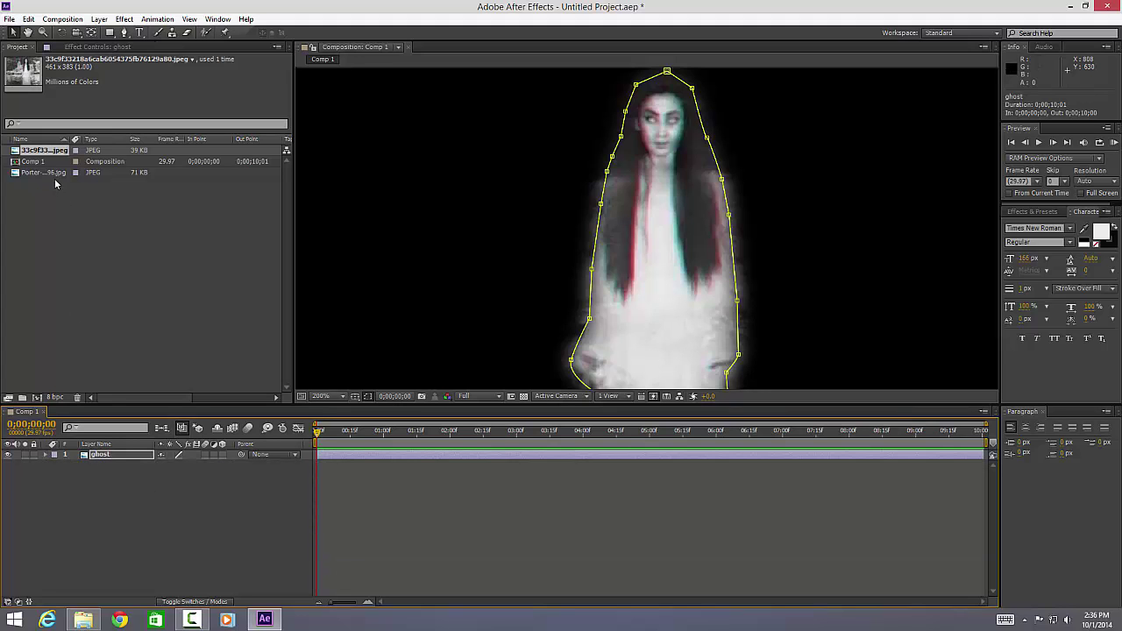
# Step: Add the staircase picture to Comp 1 beneath the ghost layer and rename its layer "bg"
pyautogui.click(54, 175)
pyautogui.click(118, 492)
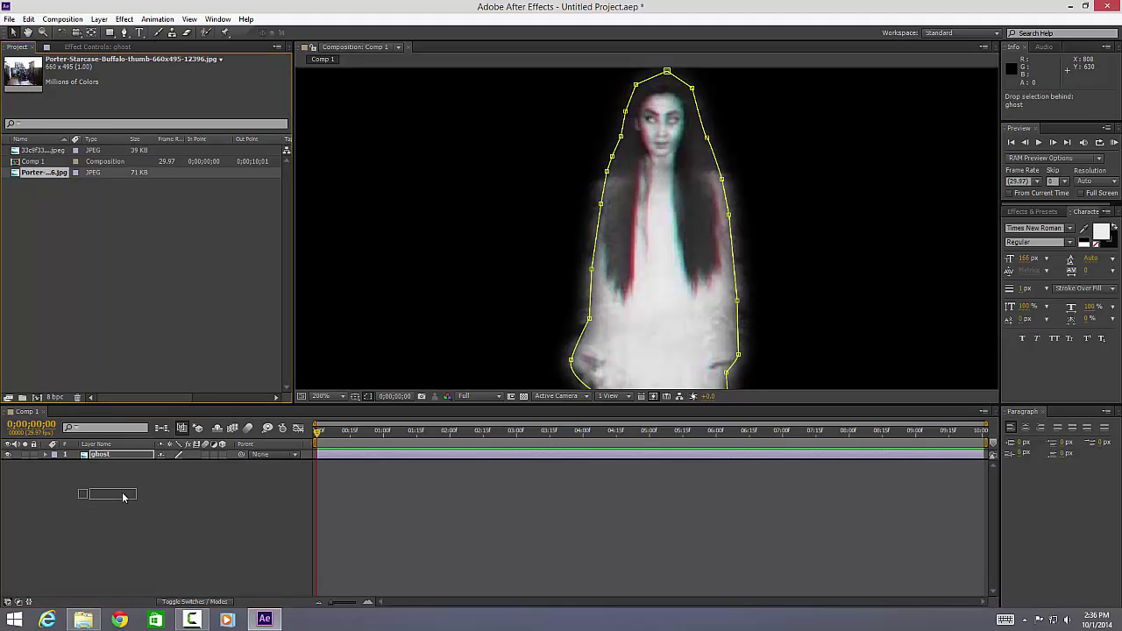
pyautogui.hotkey('ctrl', '/')
pyautogui.rightClick(112, 464)
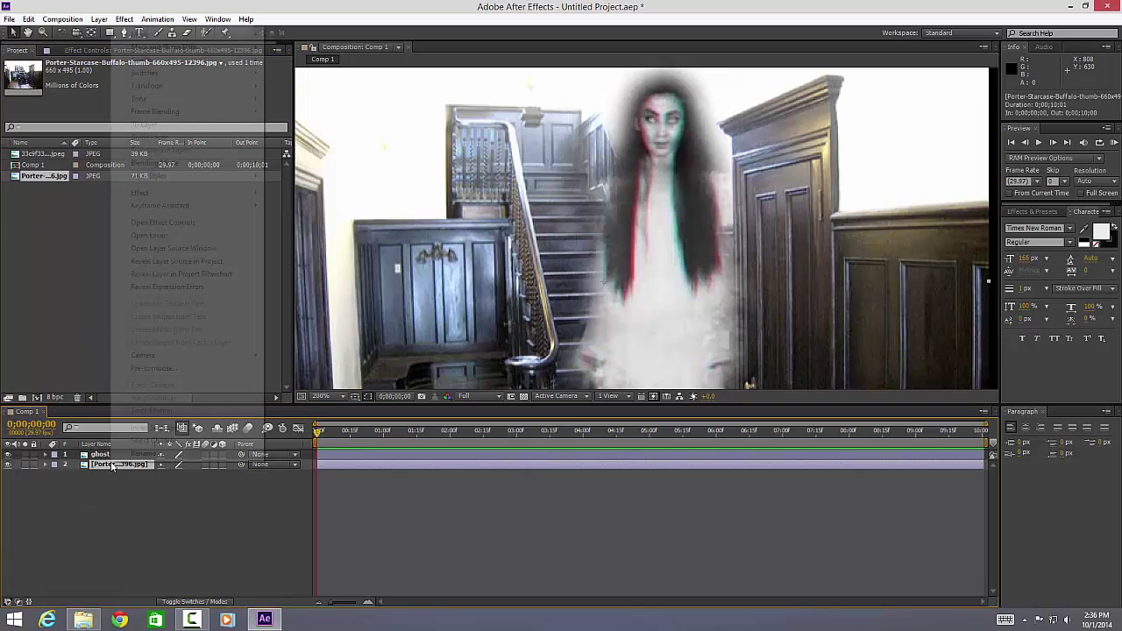
pyautogui.click(140, 453)
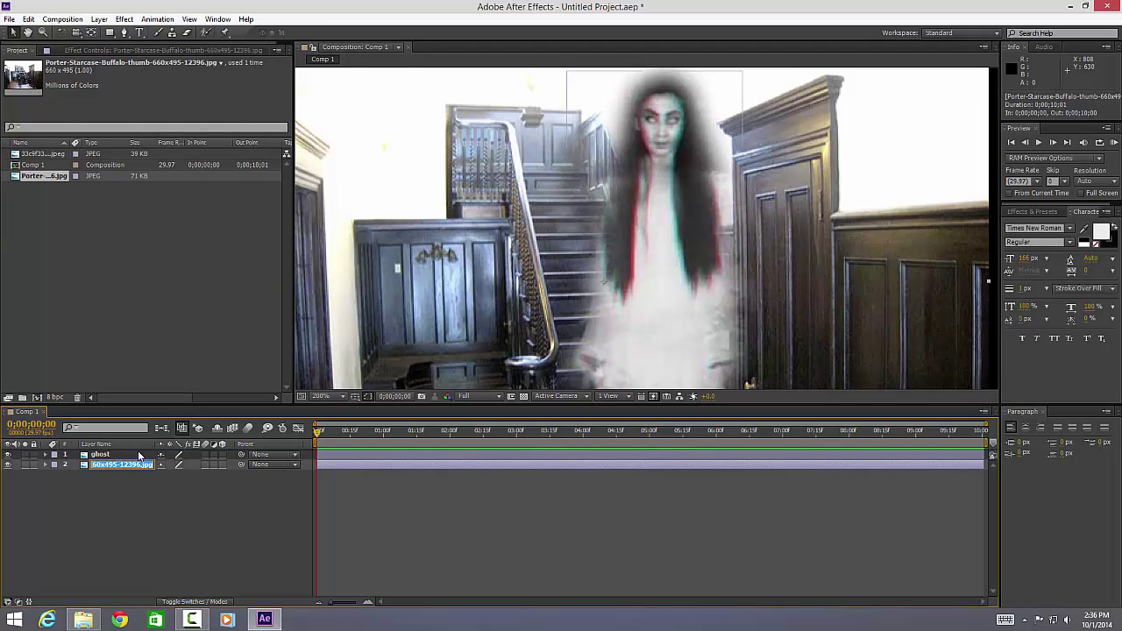
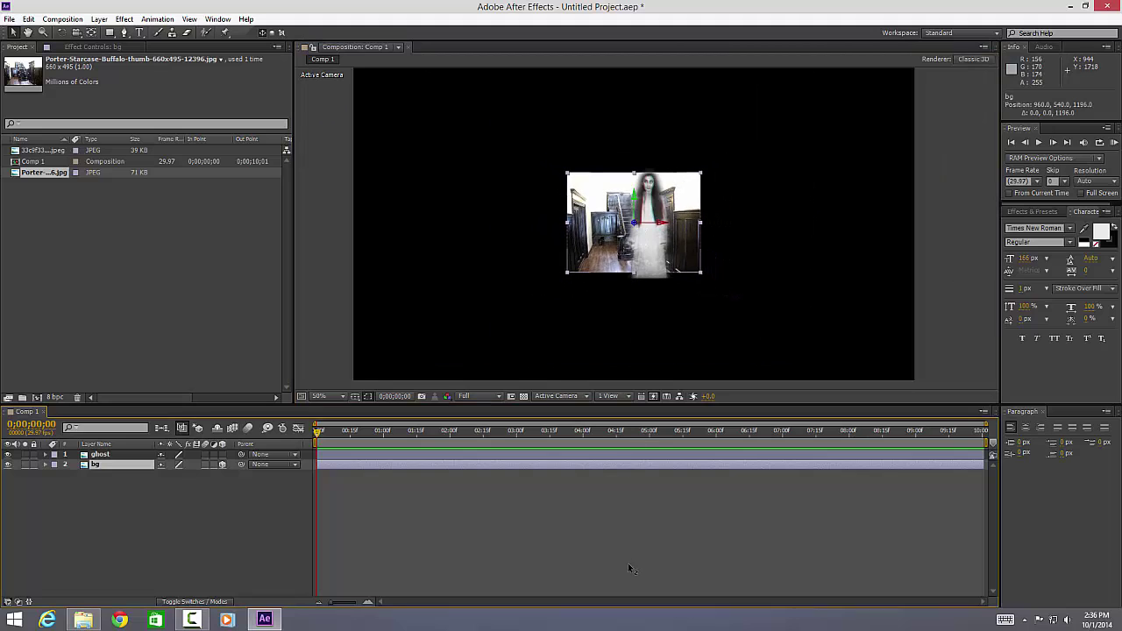
# Step: Push the bg layer back to a Z position of about 2146 and scale it to about 529% by 395% to fill the frame
pyautogui.moveTo(638, 228); pyautogui.dragTo(629, 503)
pyautogui.press(',')
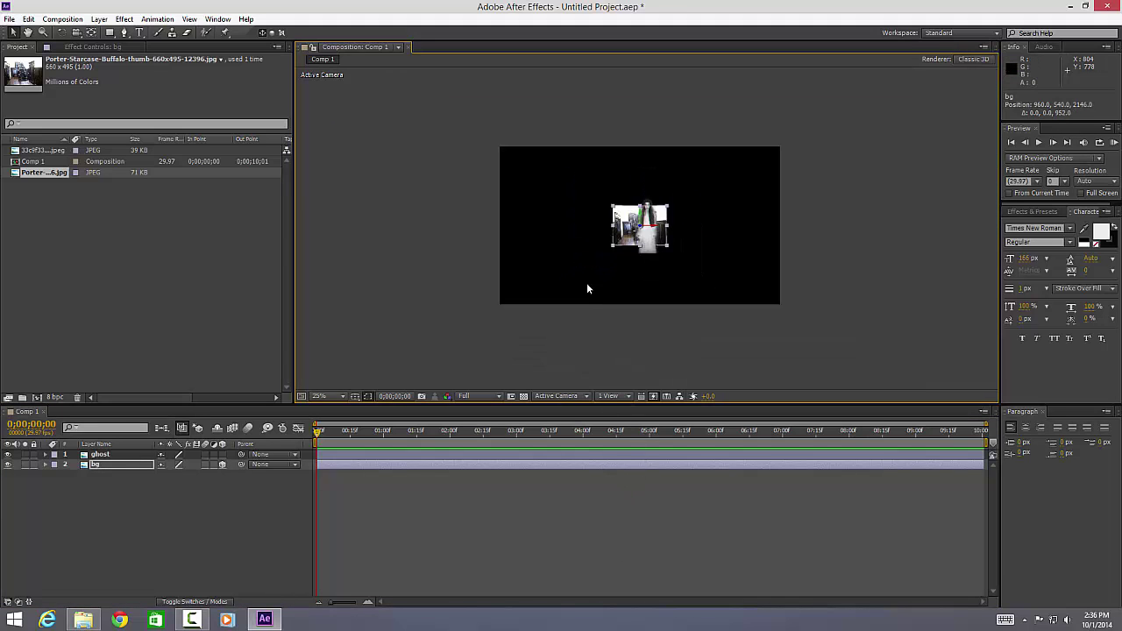
pyautogui.moveTo(614, 208); pyautogui.dragTo(500, 147)
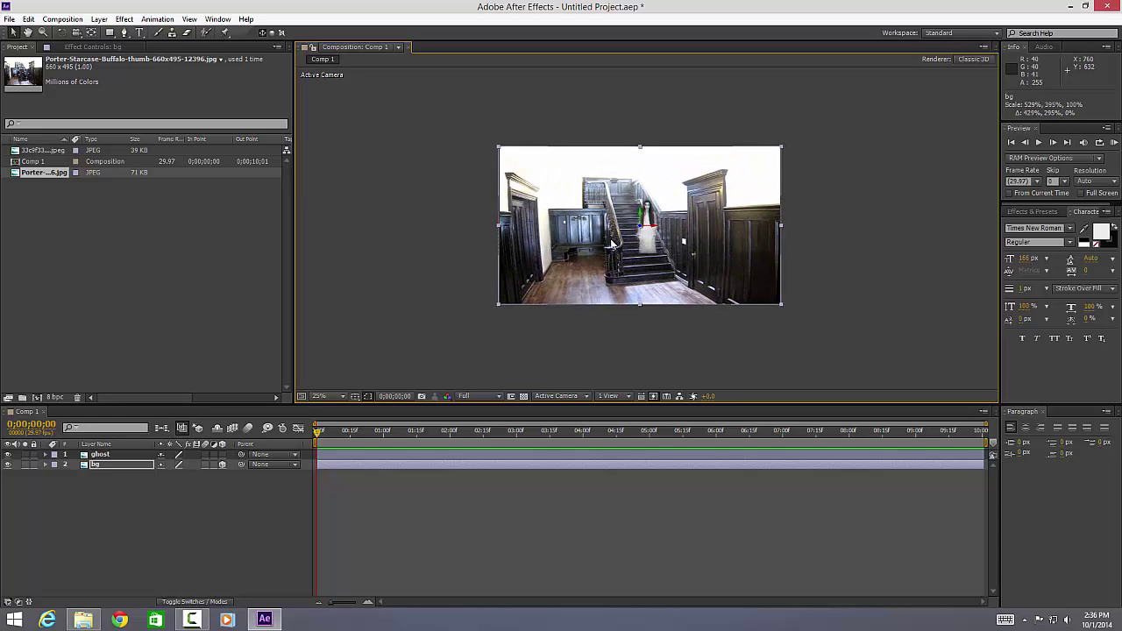
# Step: Make the ghost a 3D layer and move it onto the floor left of the staircase, at about 436, 732
pyautogui.click(224, 459)
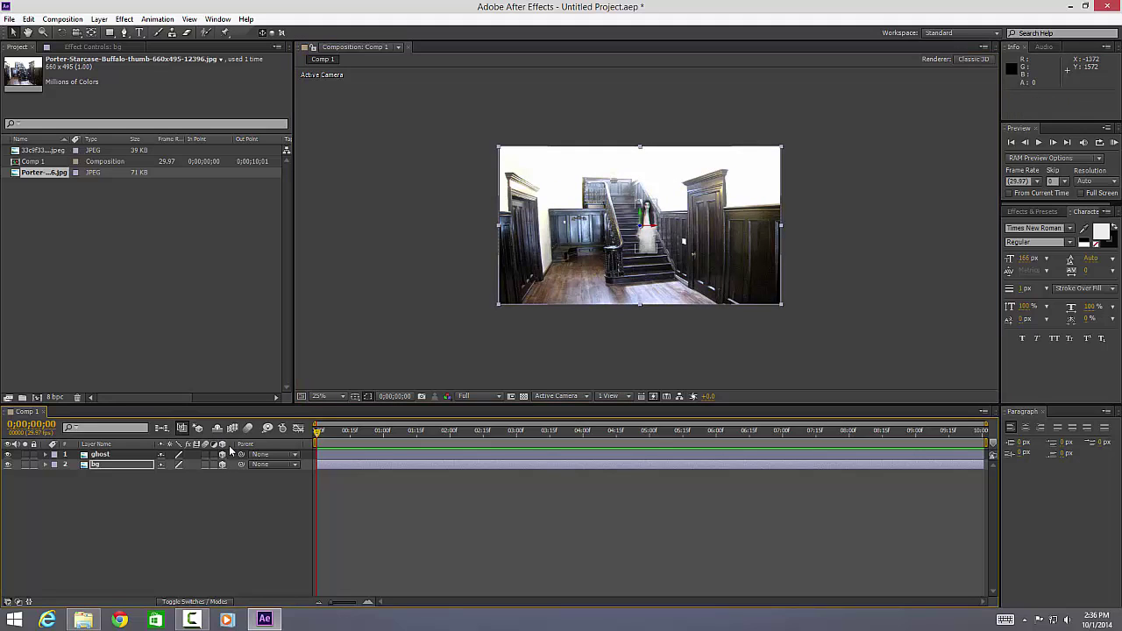
pyautogui.moveTo(646, 241)
pyautogui.mouseDown()
pyautogui.moveTo(598, 263)
pyautogui.moveTo(625, 276)
pyautogui.moveTo(649, 234)
pyautogui.moveTo(630, 256)
pyautogui.mouseUp()
pyautogui.click(115, 457)
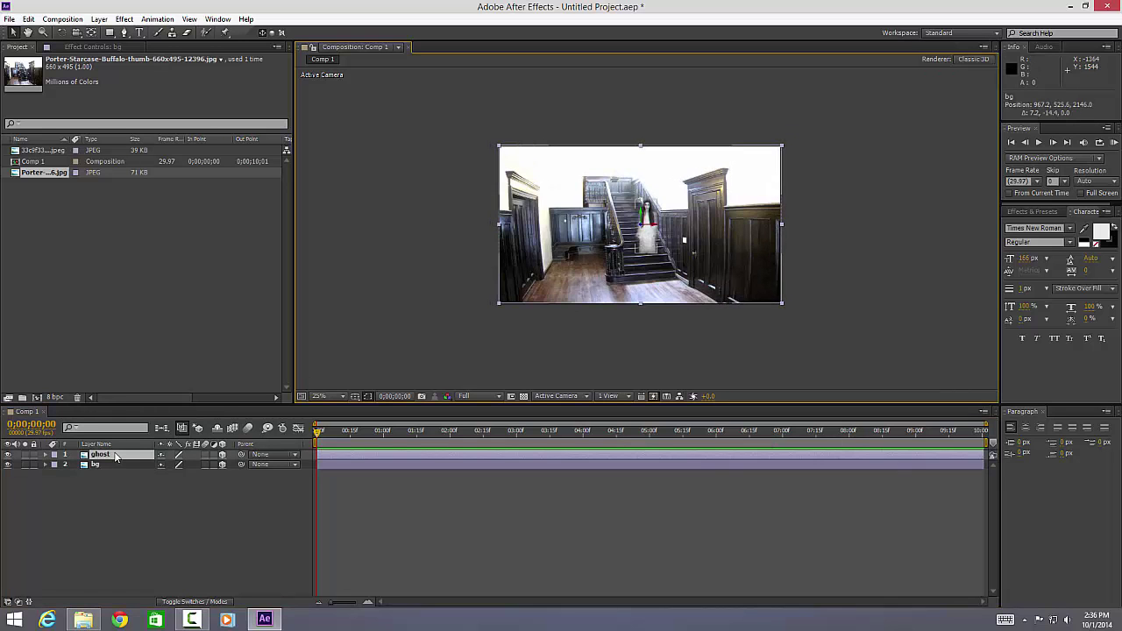
pyautogui.moveTo(647, 233); pyautogui.dragTo(564, 265)
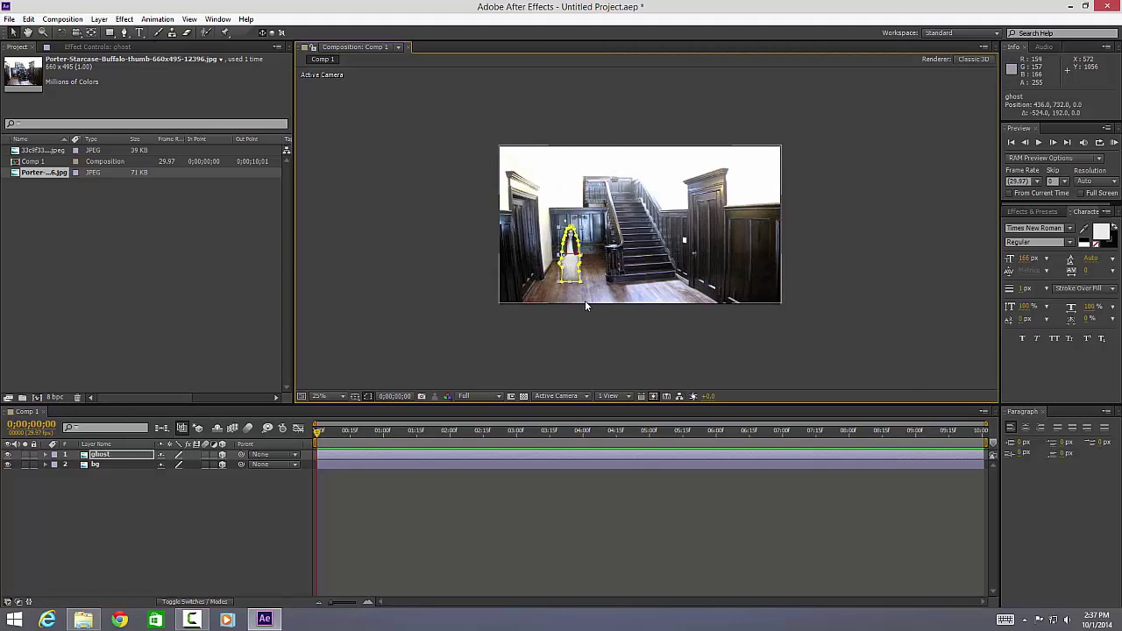
pyautogui.press('.')
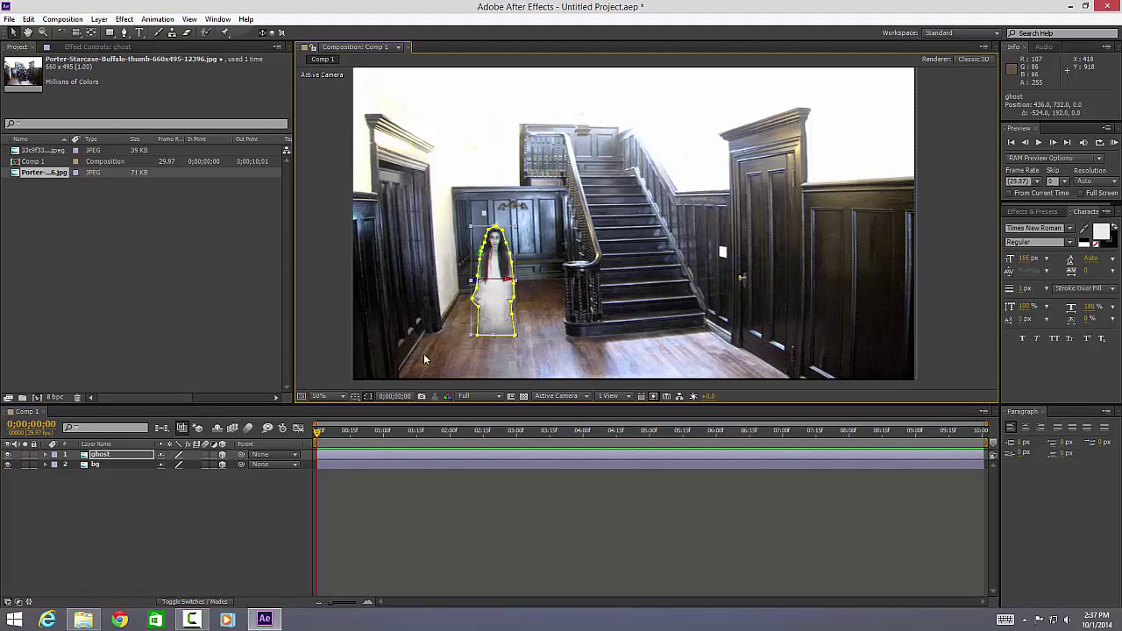
# Step: Enlarge the ghost slightly and reposition it at about 418, 670
pyautogui.click(114, 455)
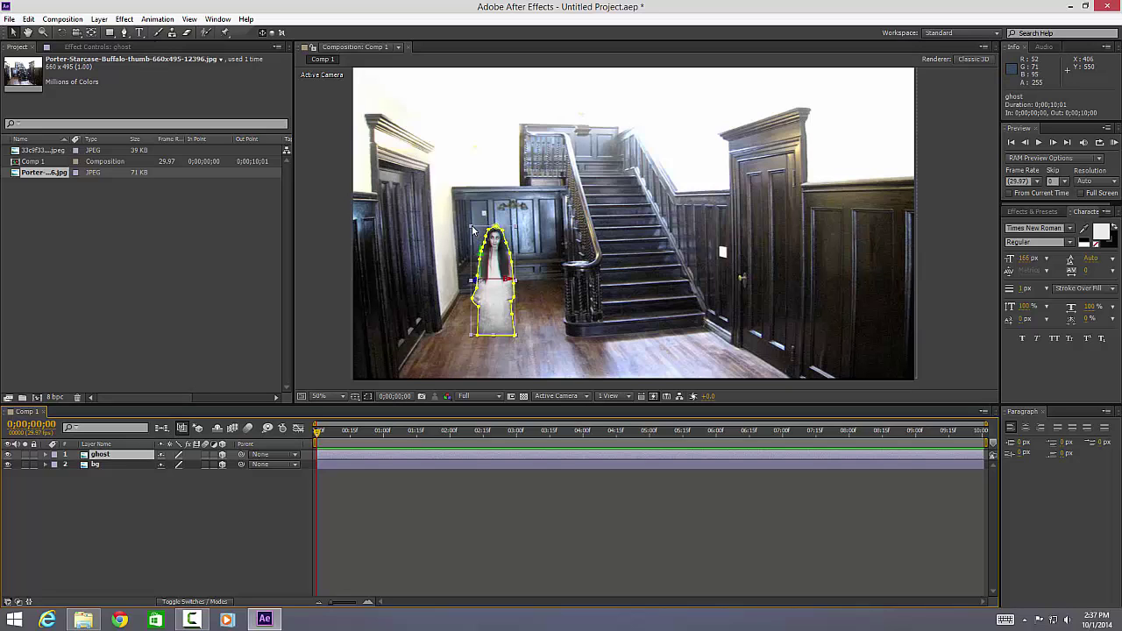
pyautogui.moveTo(473, 230)
pyautogui.mouseDown()
pyautogui.moveTo(478, 212)
pyautogui.moveTo(468, 213)
pyautogui.mouseUp()
pyautogui.moveTo(509, 308); pyautogui.dragTo(500, 281)
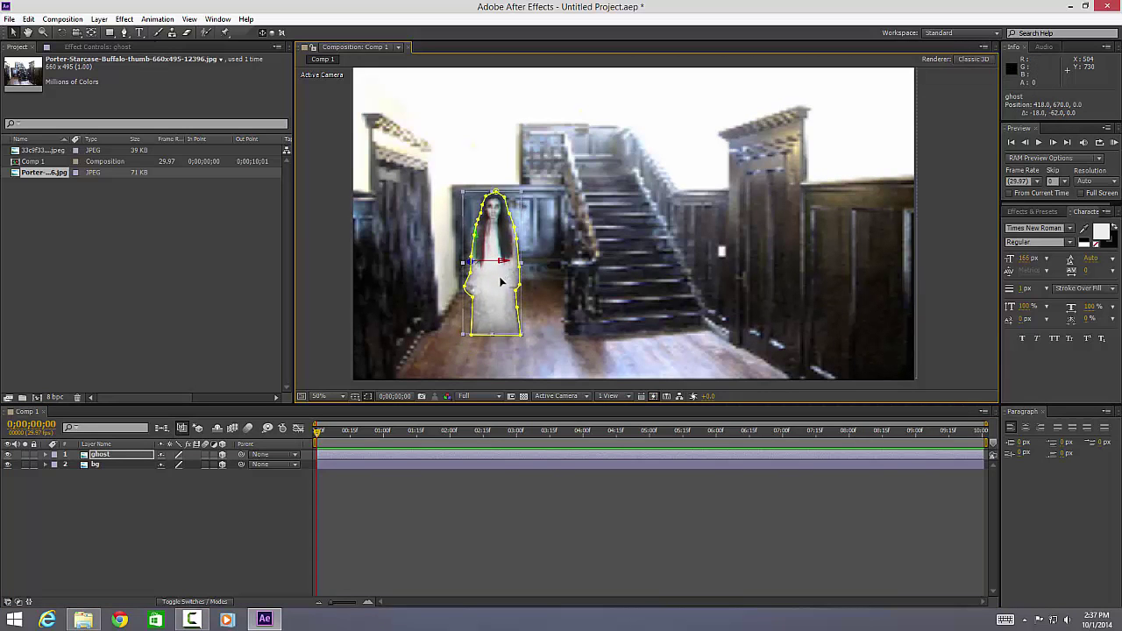
# Step: Nudge the bg layer to about 970.8, 536.4
pyautogui.click(146, 464)
pyautogui.moveTo(420, 363); pyautogui.dragTo(420, 364)
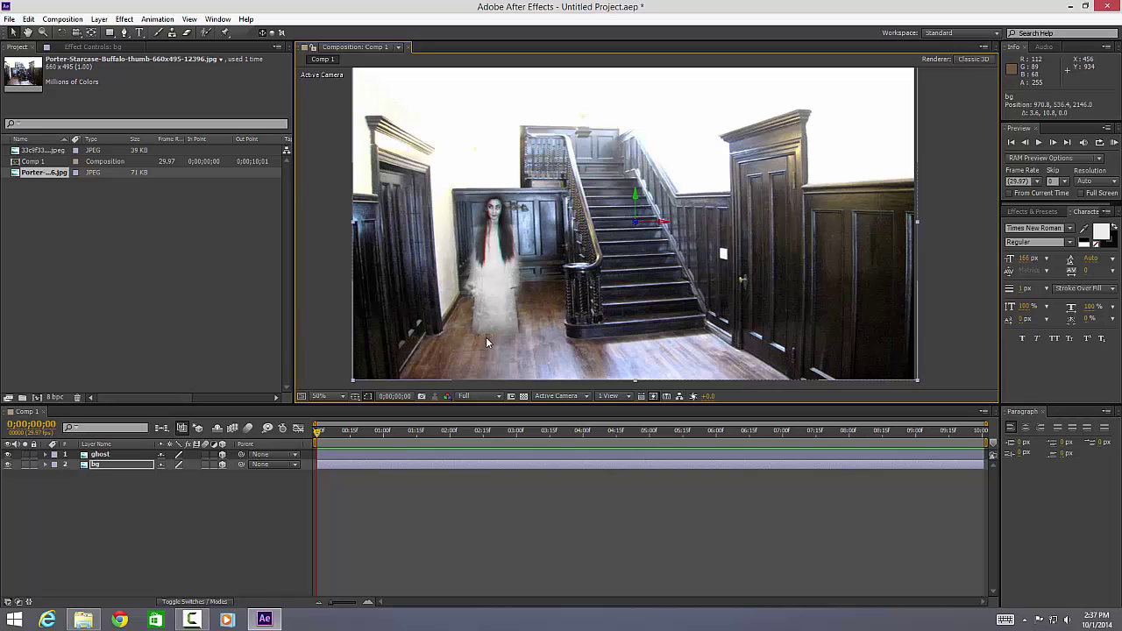
# Step: Apply the Video Copilot Twitch effect to the ghost layer
pyautogui.click(92, 455)
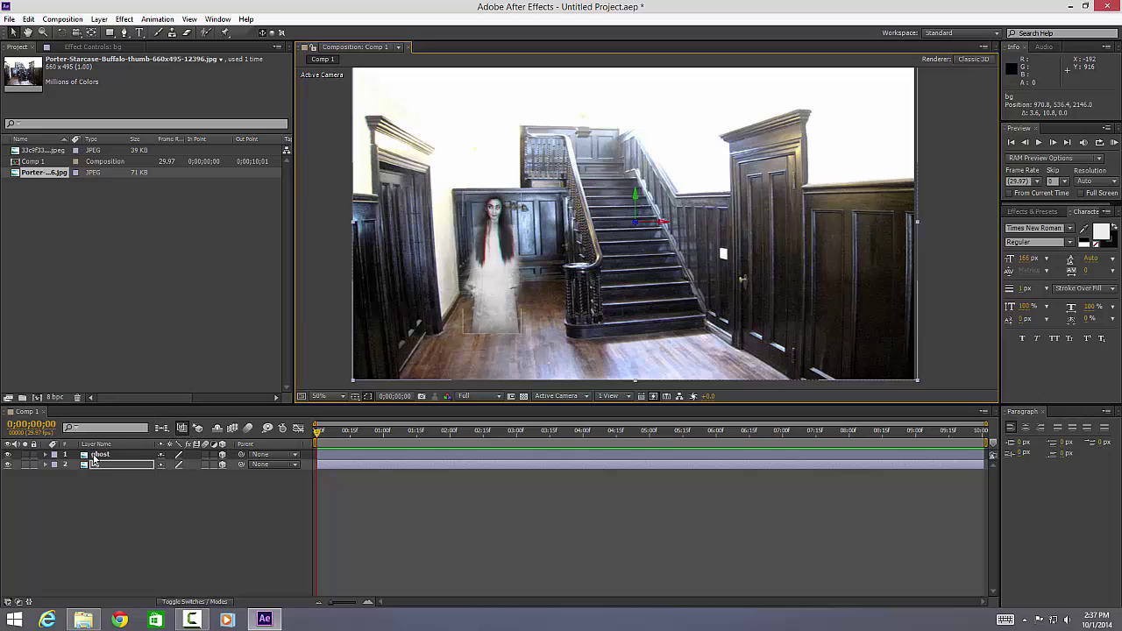
pyautogui.click(94, 455)
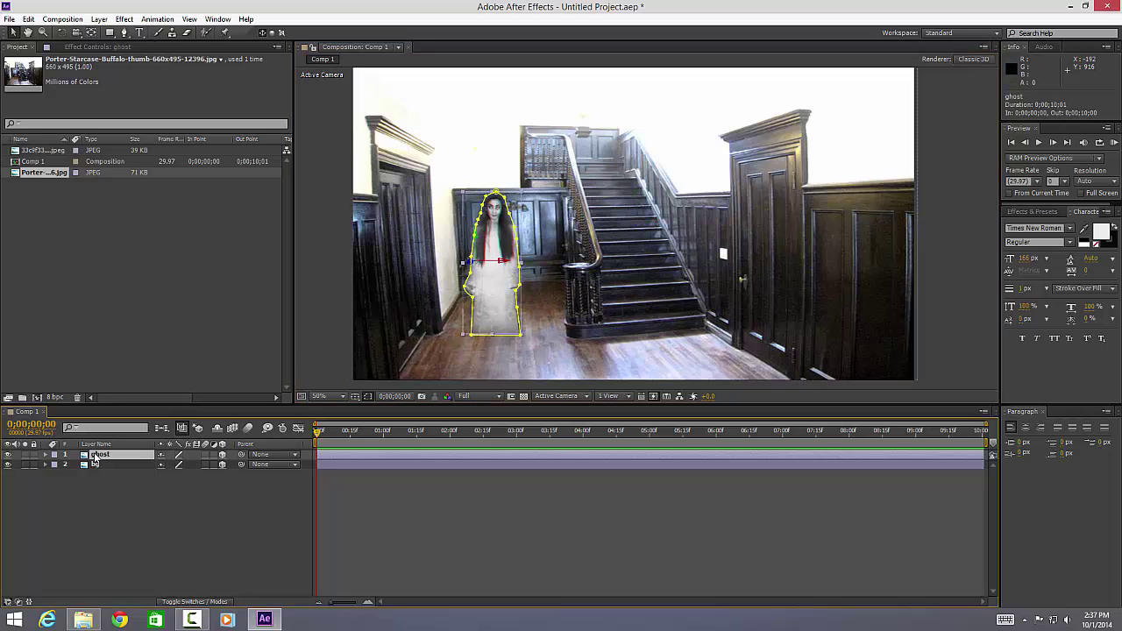
pyautogui.rightClick(94, 455)
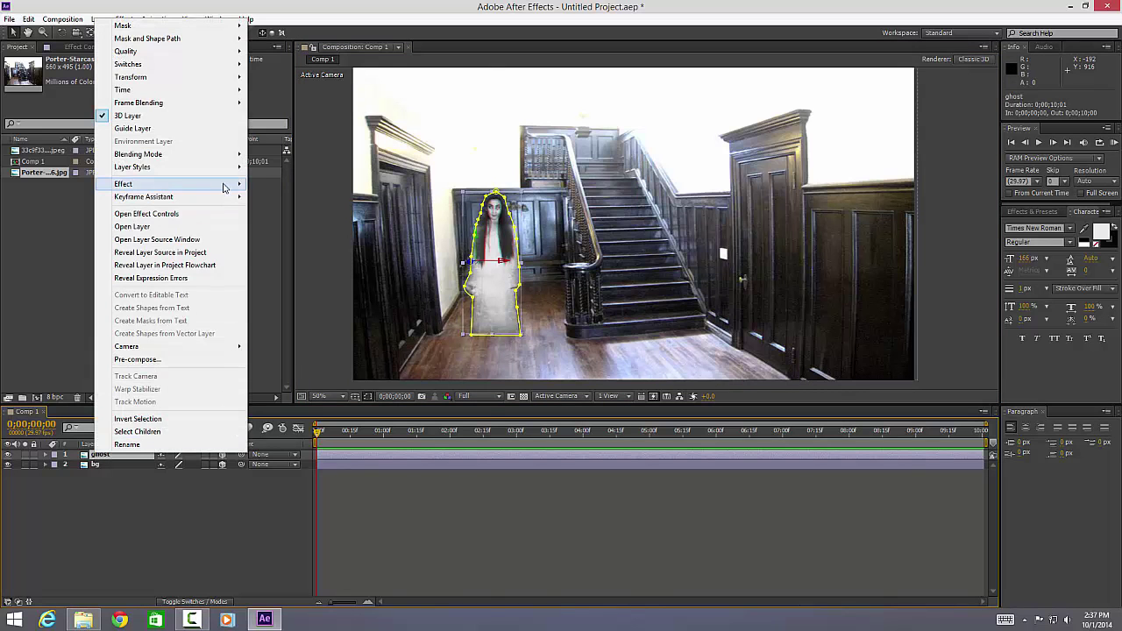
pyautogui.moveTo(223, 187)
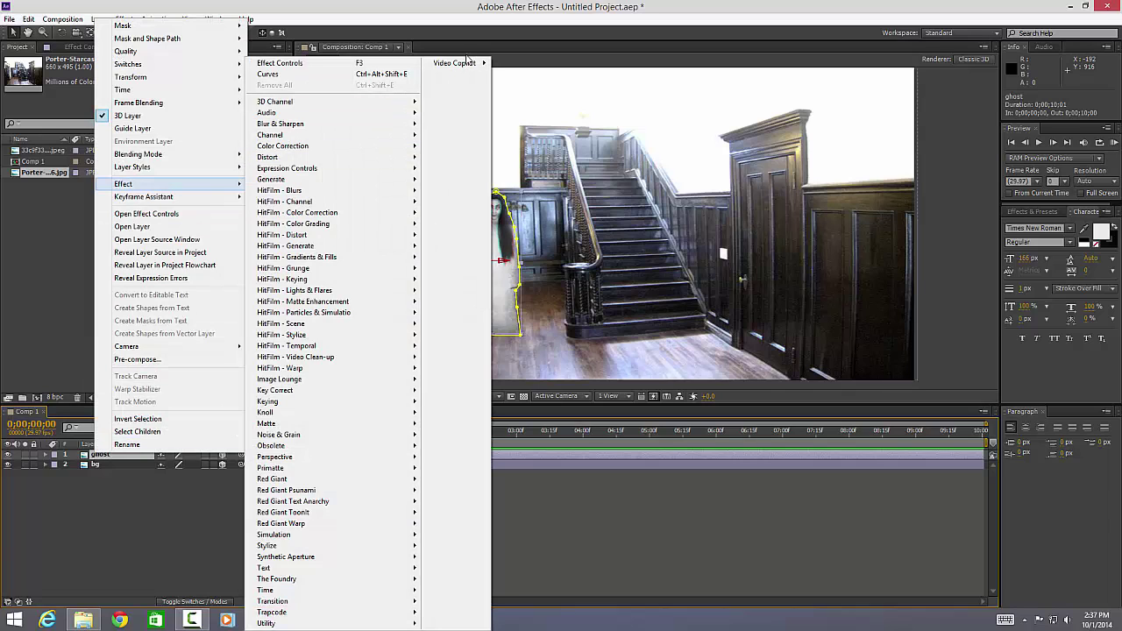
pyautogui.moveTo(469, 68)
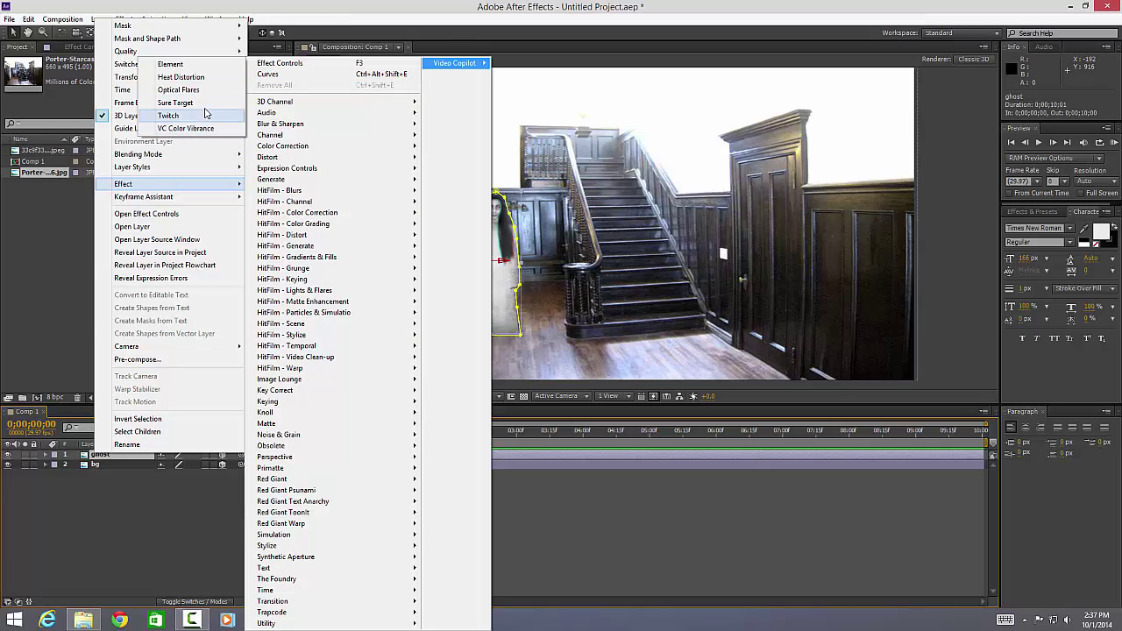
pyautogui.click(199, 118)
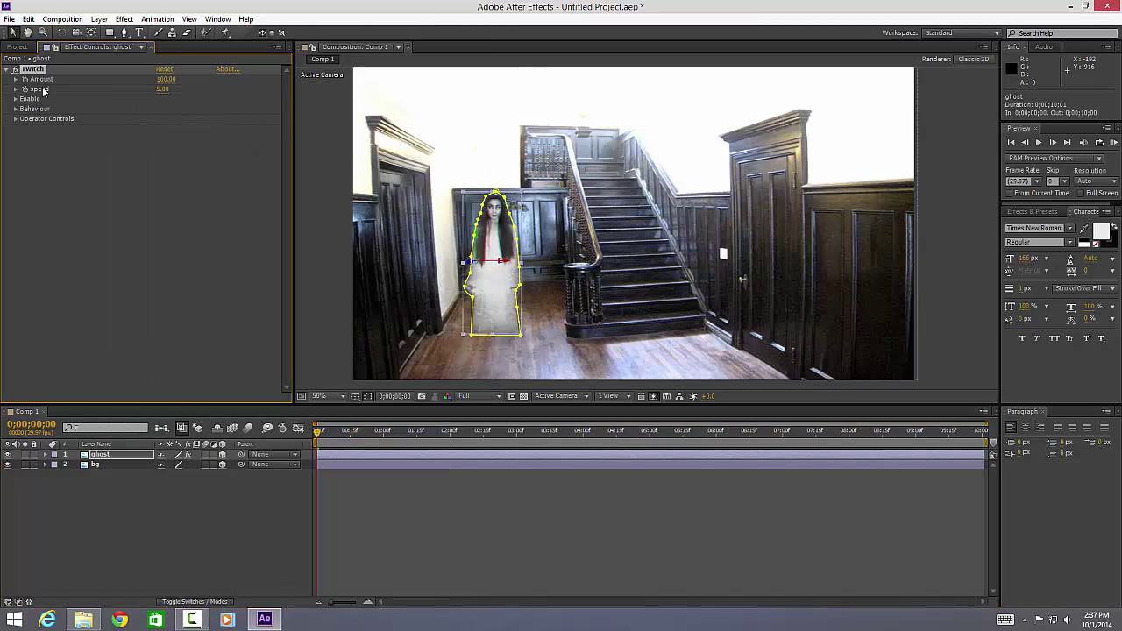
# Step: Set the Twitch effect's Amount to 30 on the ghost layer
pyautogui.click(16, 80)
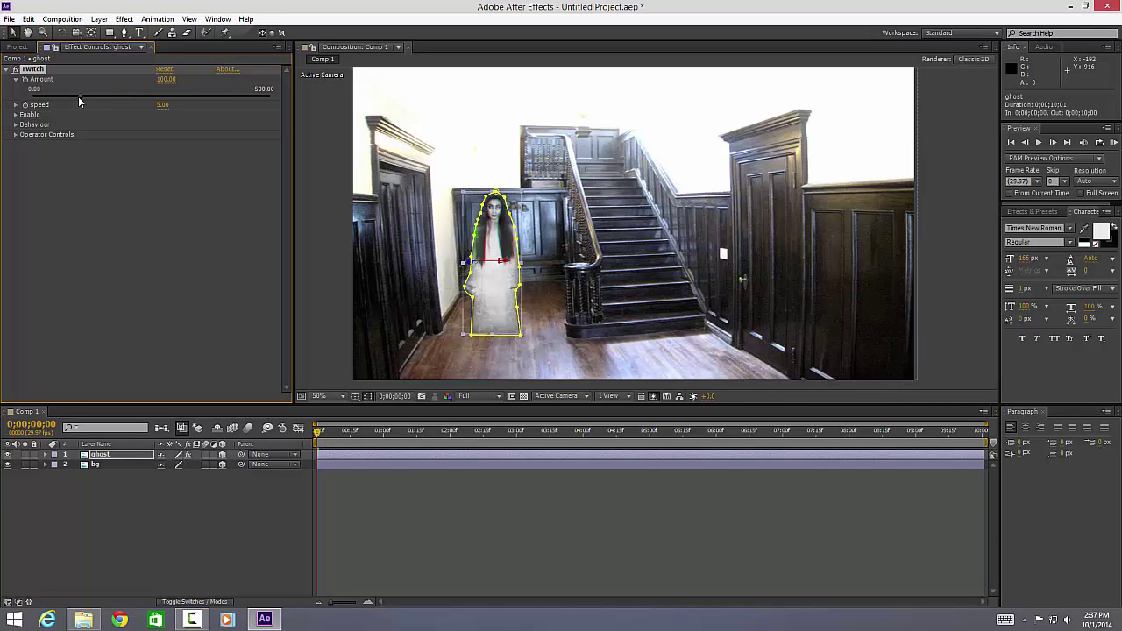
pyautogui.moveTo(78, 96); pyautogui.dragTo(47, 102)
pyautogui.press('Return')
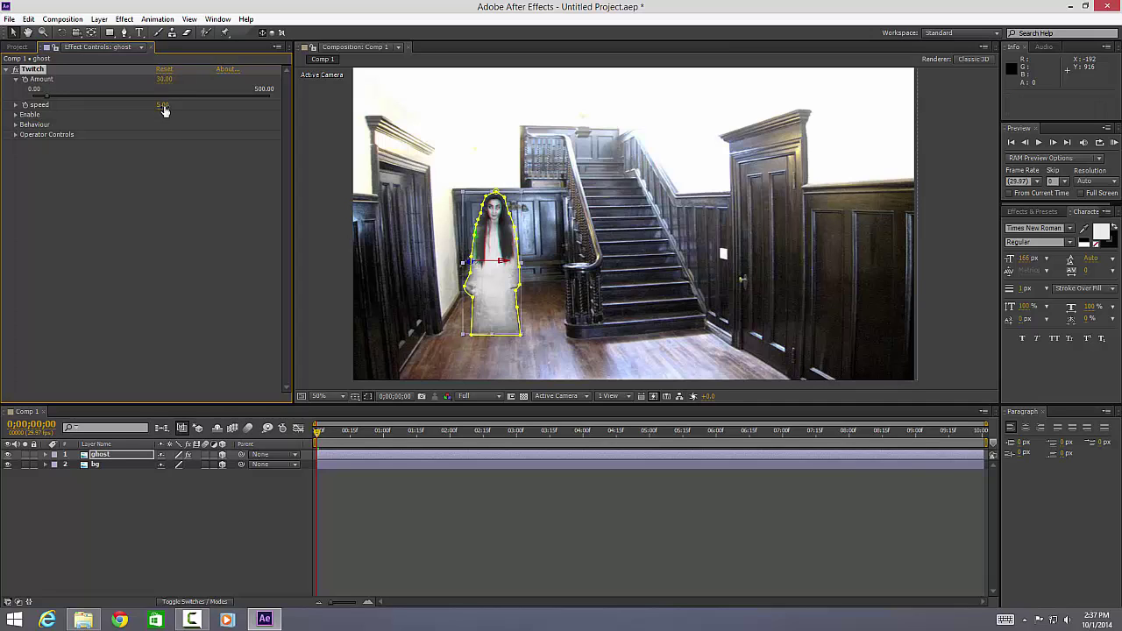
# Step: Set the Twitch effect's speed to 10 on the ghost layer and enable its Blur and Slide options
pyautogui.click(16, 105)
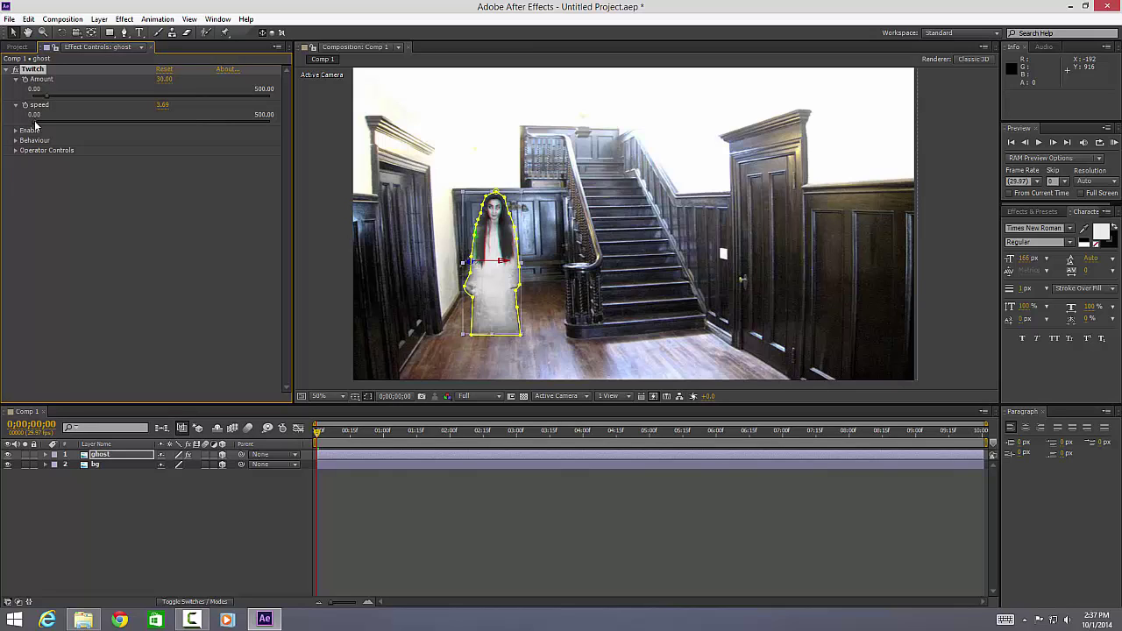
pyautogui.moveTo(39, 126); pyautogui.dragTo(40, 126)
pyautogui.click(14, 131)
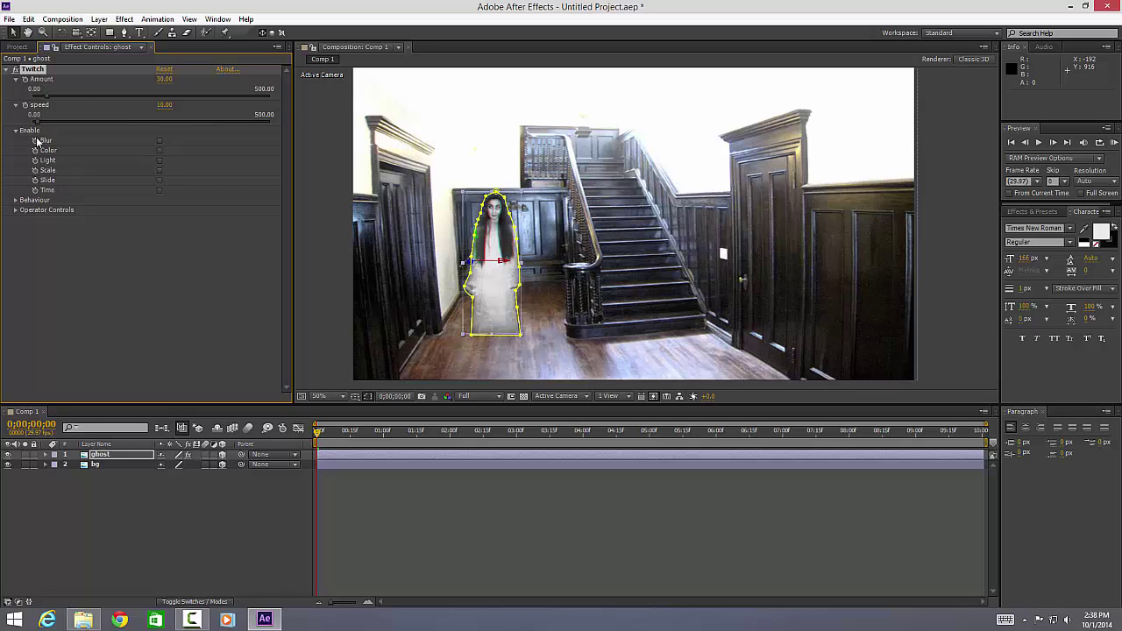
pyautogui.click(160, 140)
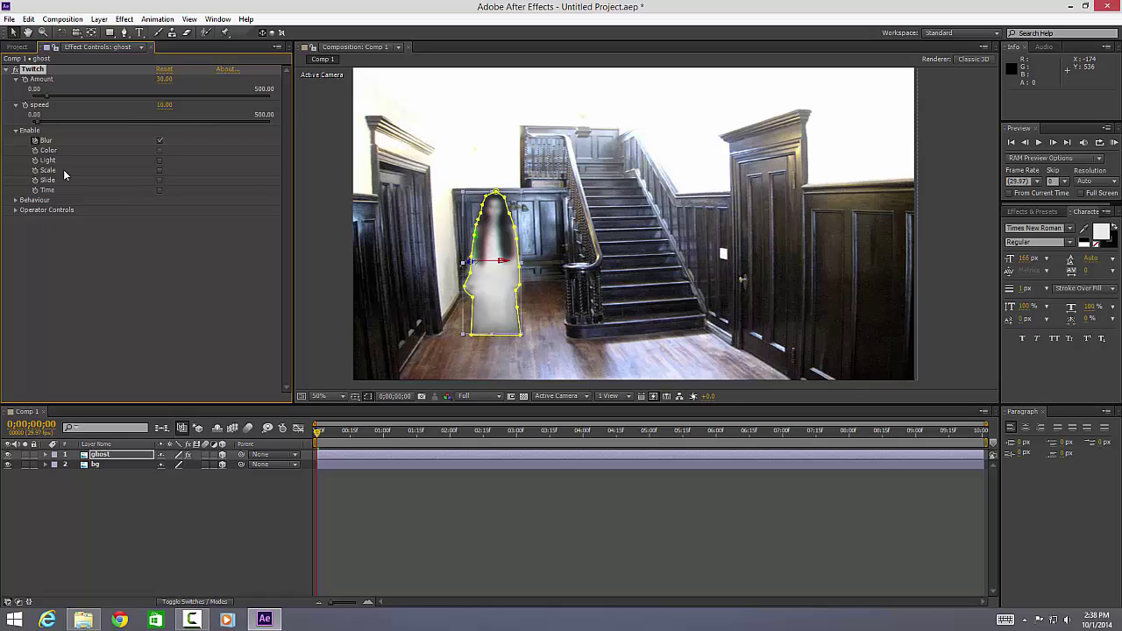
pyautogui.click(160, 179)
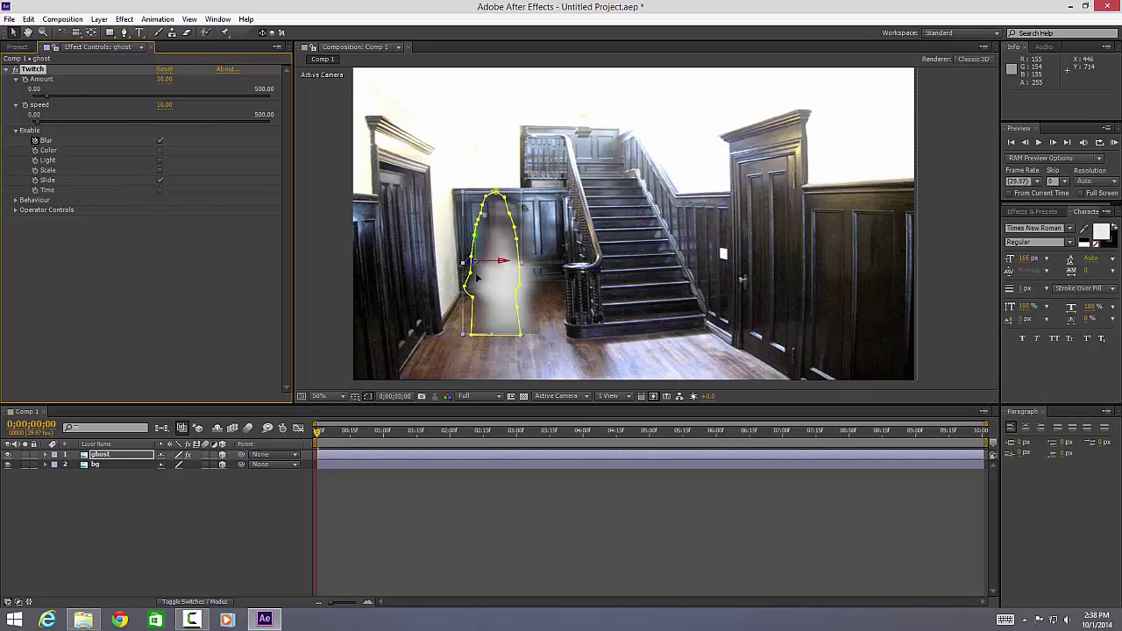
# Step: Hide the mask outline in the composition view and preview the ghost's twitching near the start of the timeline
pyautogui.moveTo(333, 434)
pyautogui.mouseDown()
pyautogui.moveTo(533, 458)
pyautogui.moveTo(661, 454)
pyautogui.moveTo(593, 463)
pyautogui.moveTo(317, 446)
pyautogui.mouseUp()
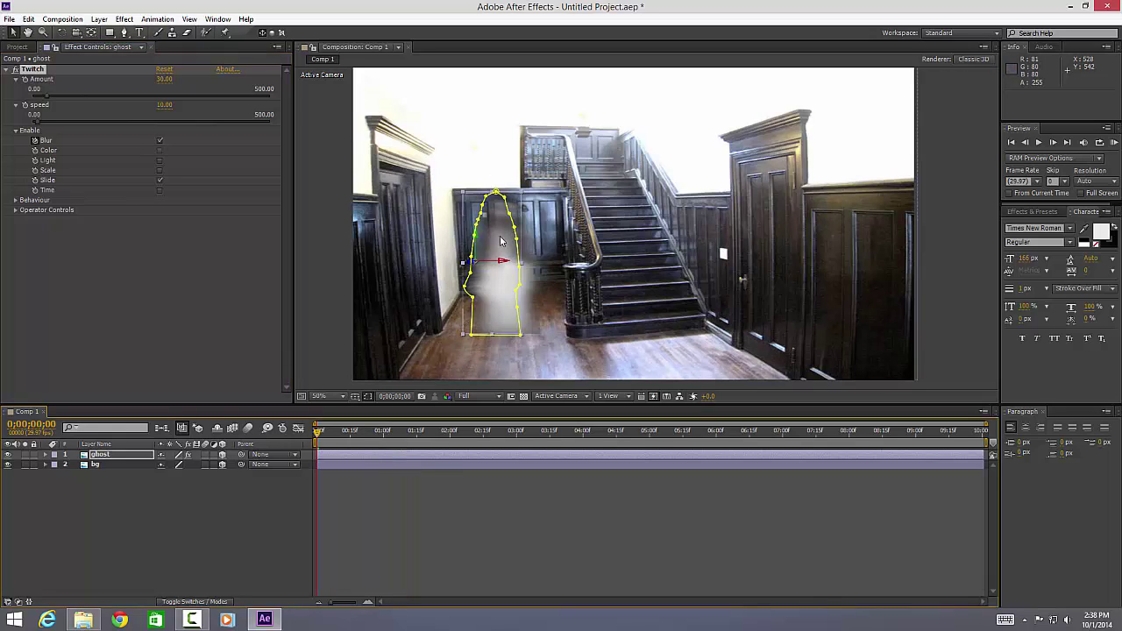
pyautogui.click(367, 396)
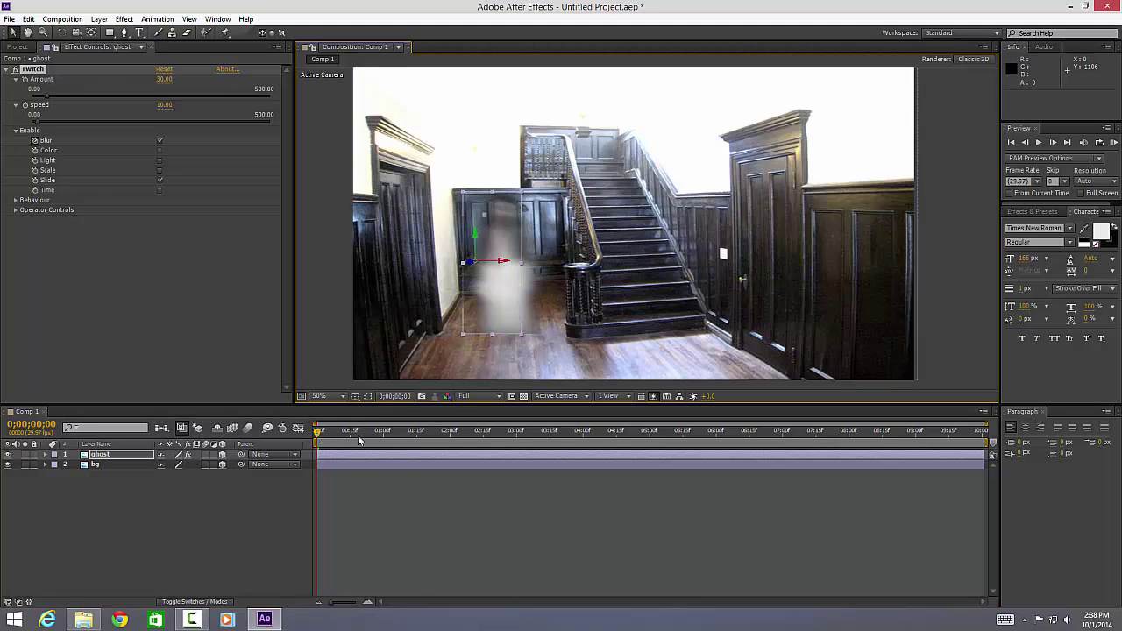
pyautogui.moveTo(358, 441); pyautogui.dragTo(281, 427)
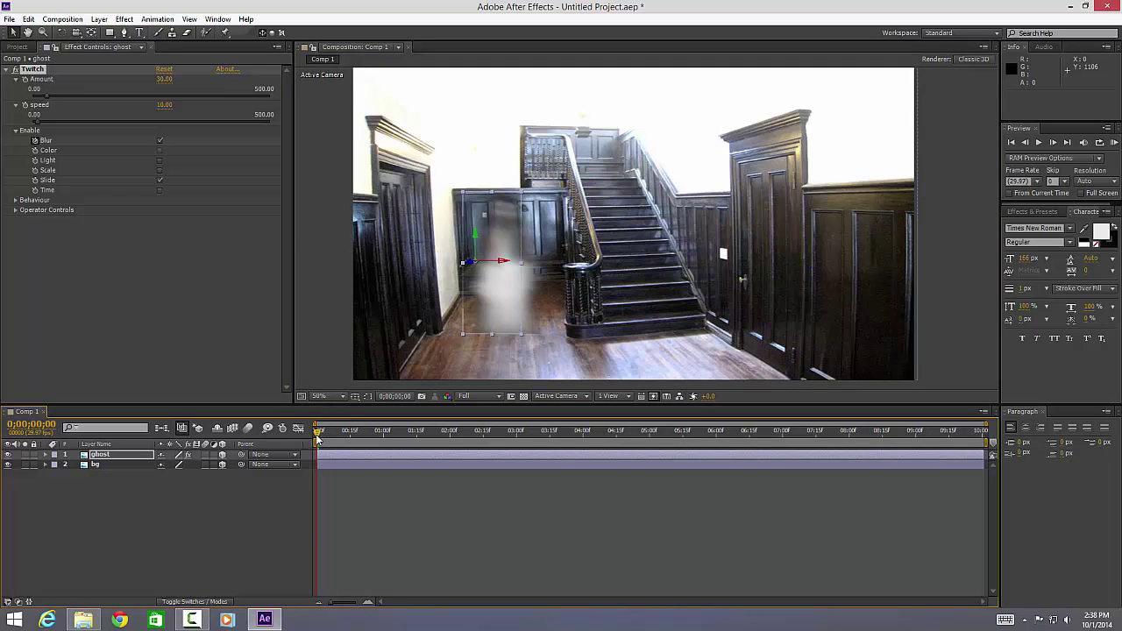
# Step: Start animating the ghost layer's Position with a keyframe at 0;00;00;00
pyautogui.press(',')
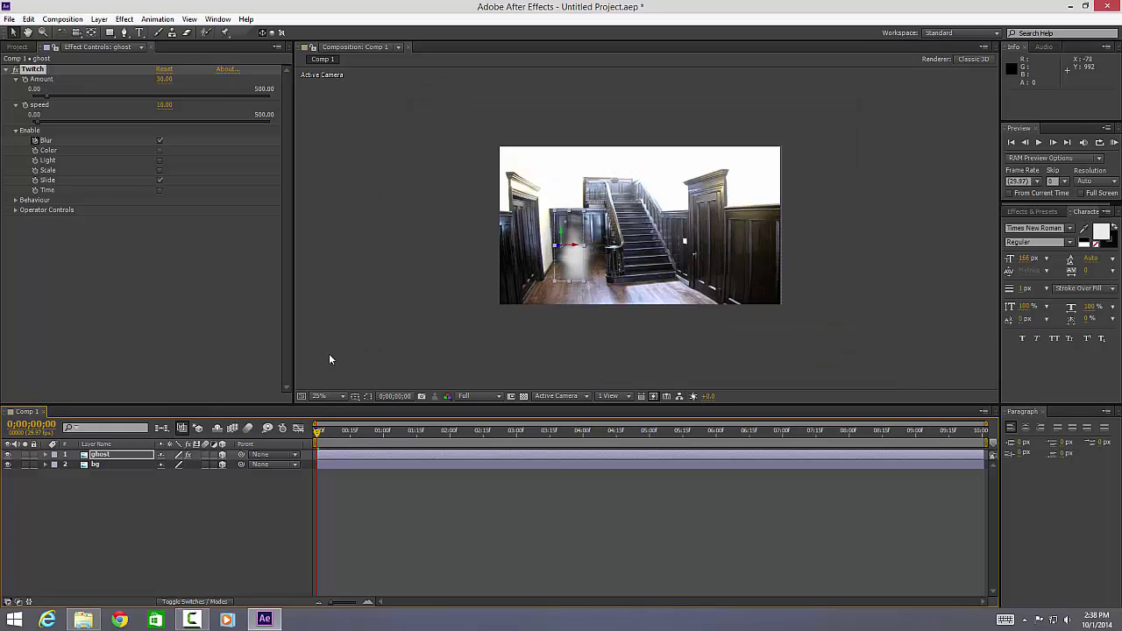
pyautogui.click(133, 457)
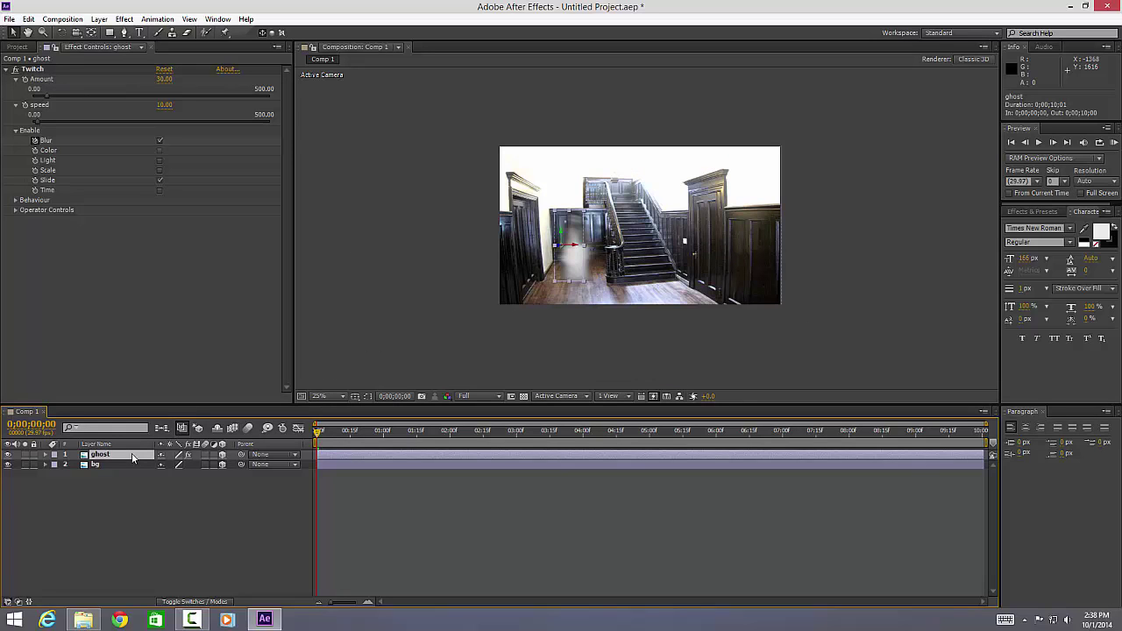
pyautogui.press('p')
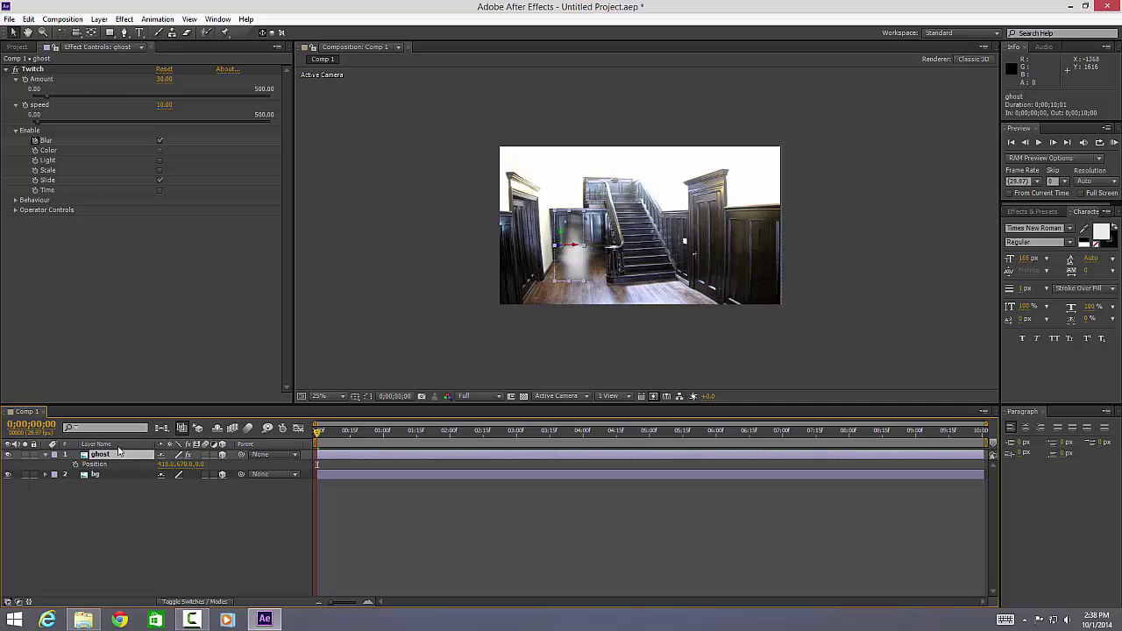
pyautogui.click(75, 464)
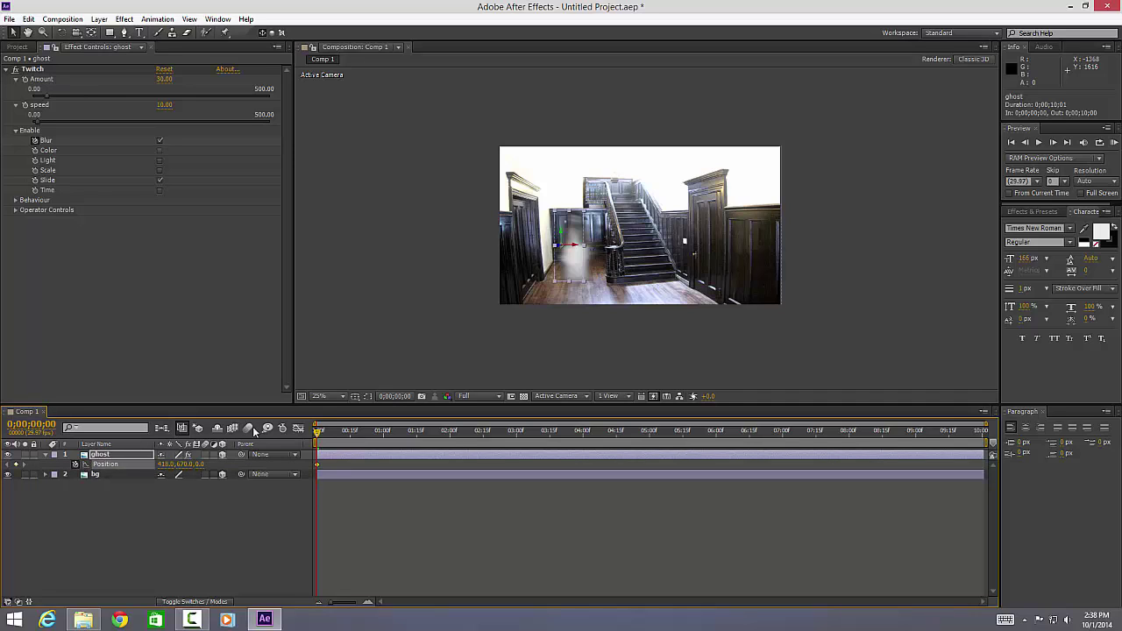
# Step: At 0;00;02;00, bring the ghost forward along its Z axis to about -482.6 as a second Position keyframe
pyautogui.moveTo(317, 433); pyautogui.dragTo(451, 462)
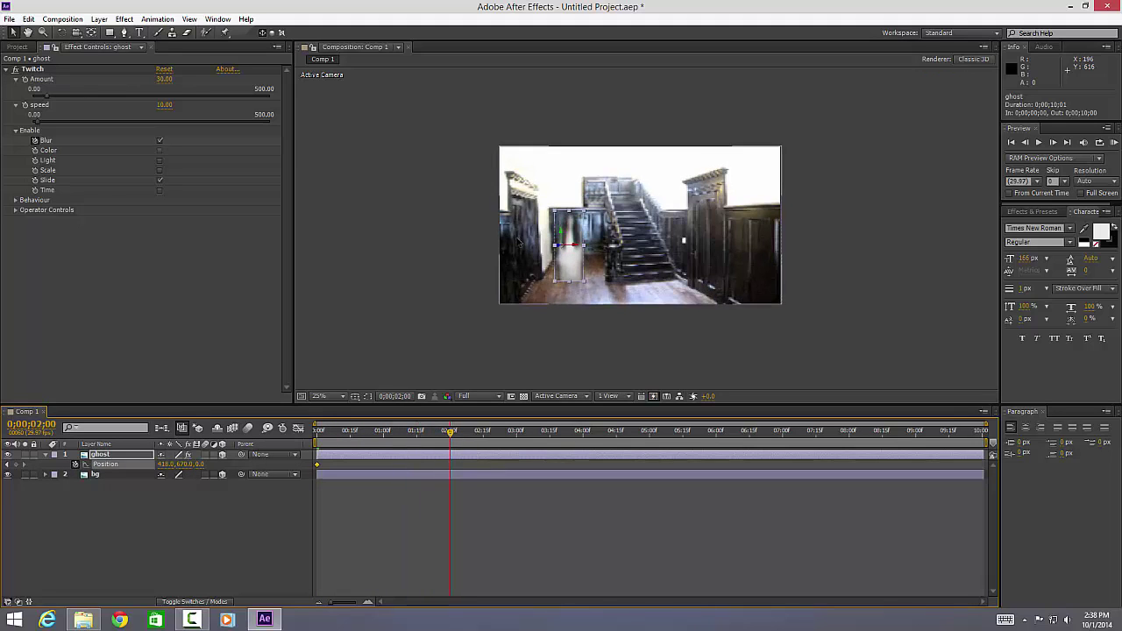
pyautogui.press('.')
pyautogui.press('.')
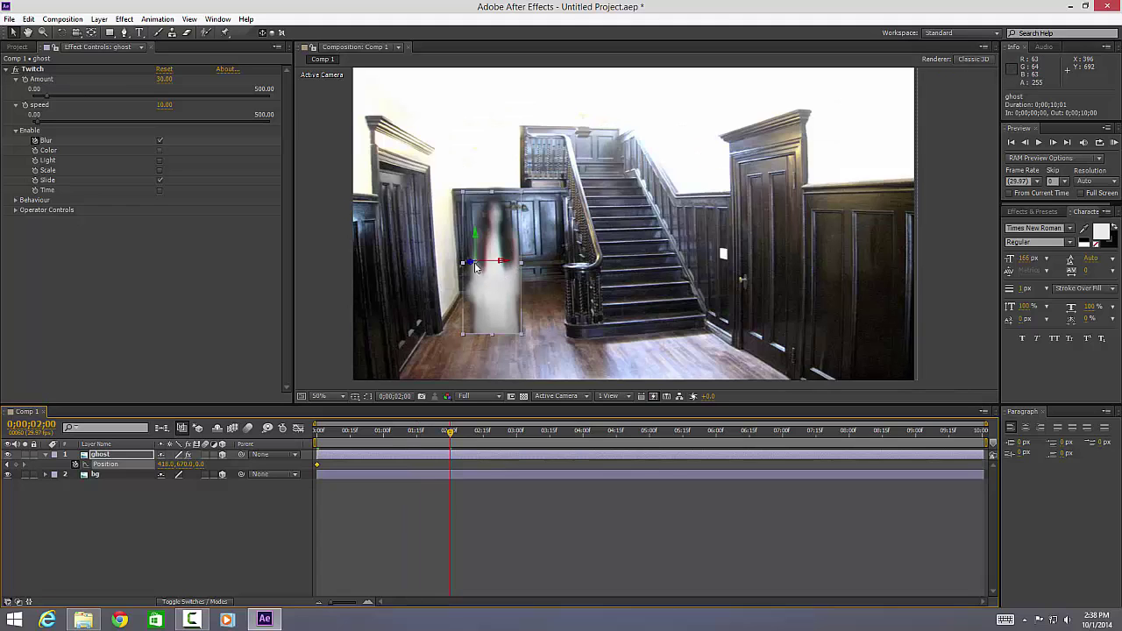
pyautogui.click(471, 265)
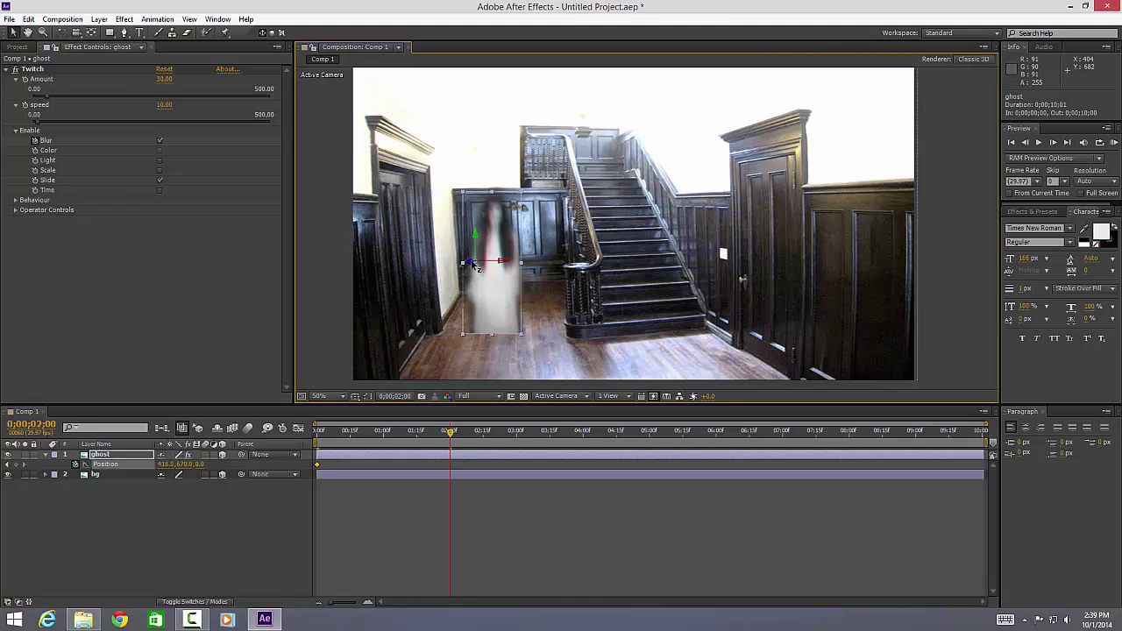
pyautogui.moveTo(472, 266); pyautogui.dragTo(355, 371)
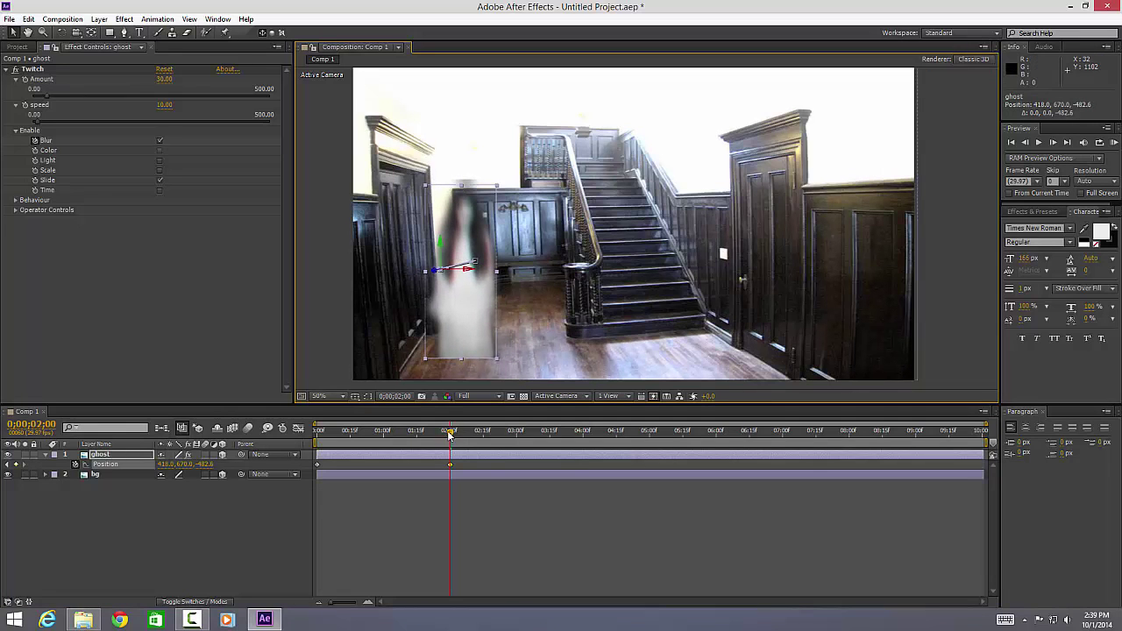
# Step: Keyframe the ghost's X position at about 1066 at 0;00;03;20 and its Z position at about -1685.4 at 0;00;08;06
pyautogui.press('space')
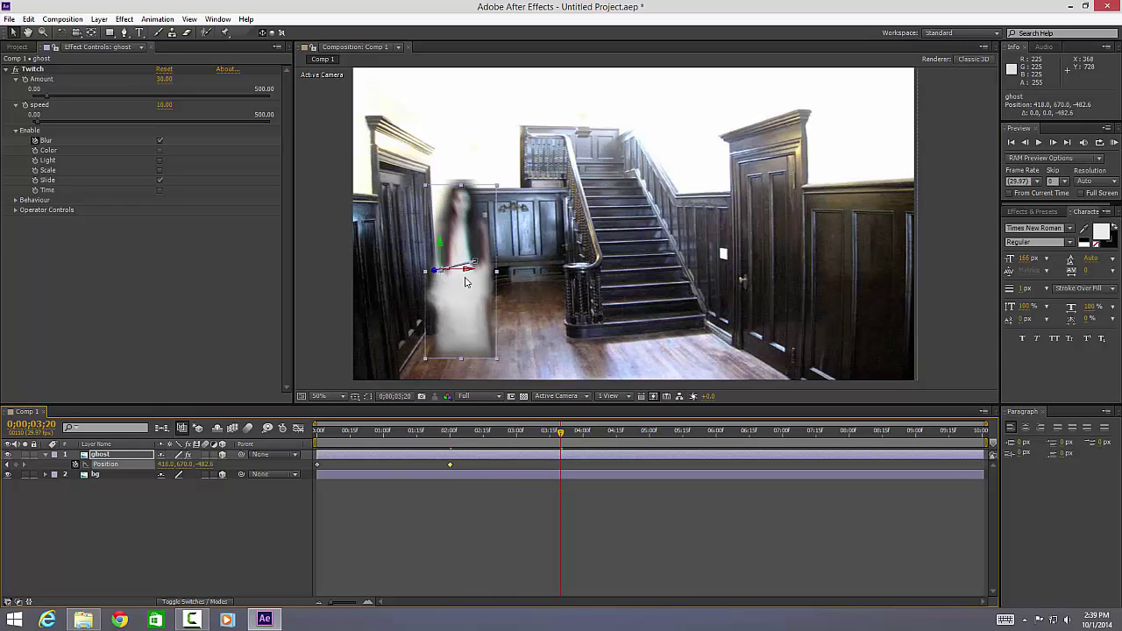
pyautogui.moveTo(471, 272); pyautogui.dragTo(662, 331)
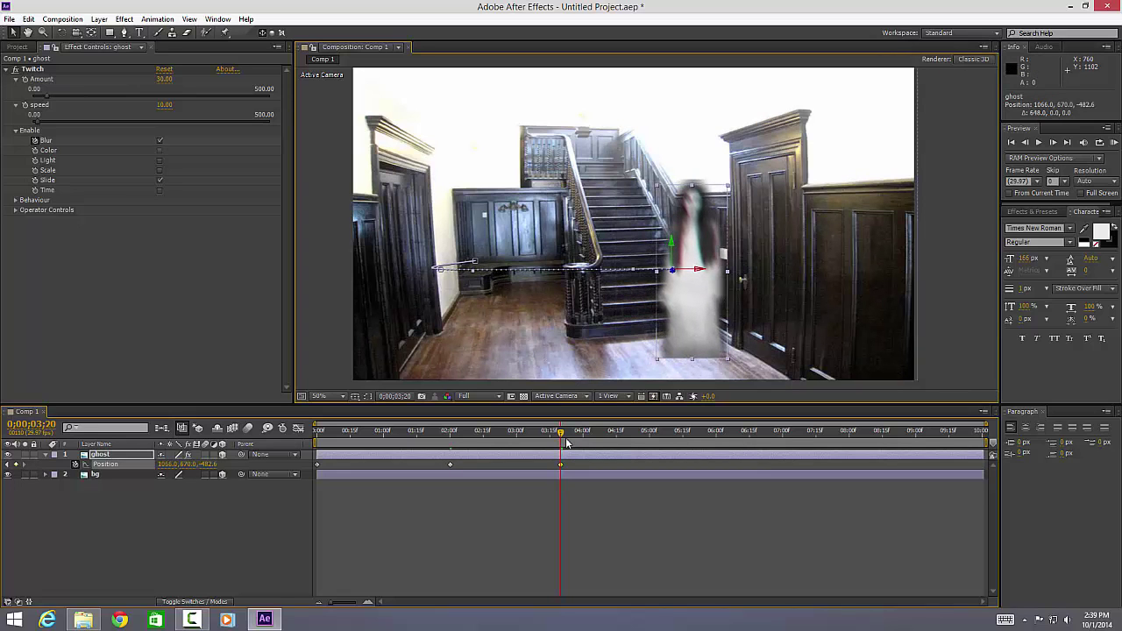
pyautogui.press('pagedown')
pyautogui.moveTo(614, 441); pyautogui.dragTo(843, 437)
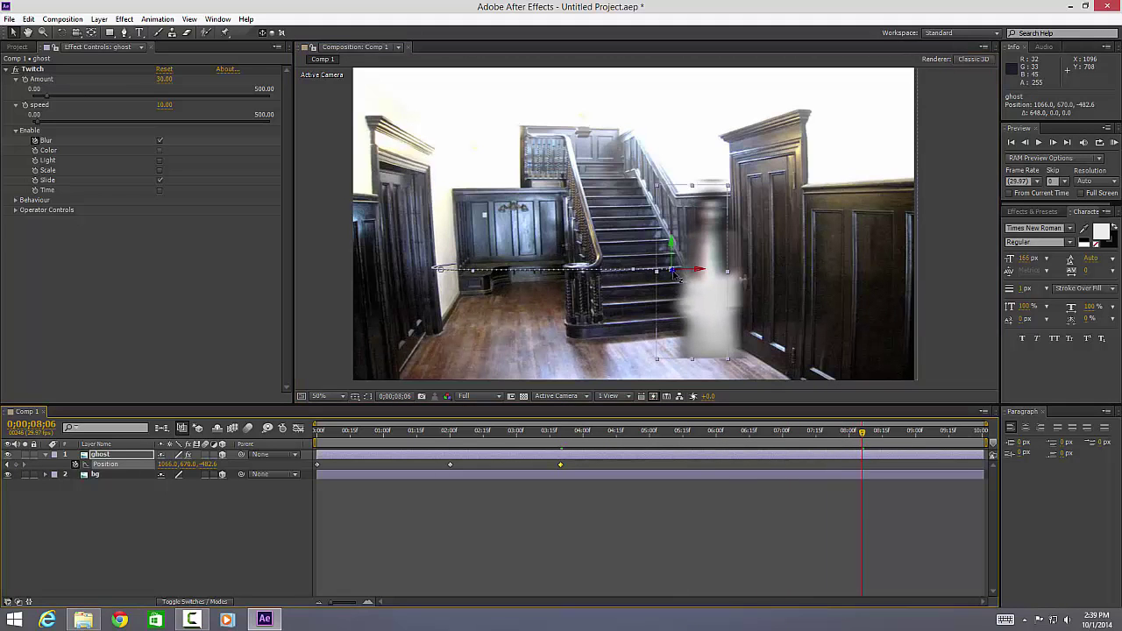
pyautogui.moveTo(668, 280); pyautogui.dragTo(686, 282)
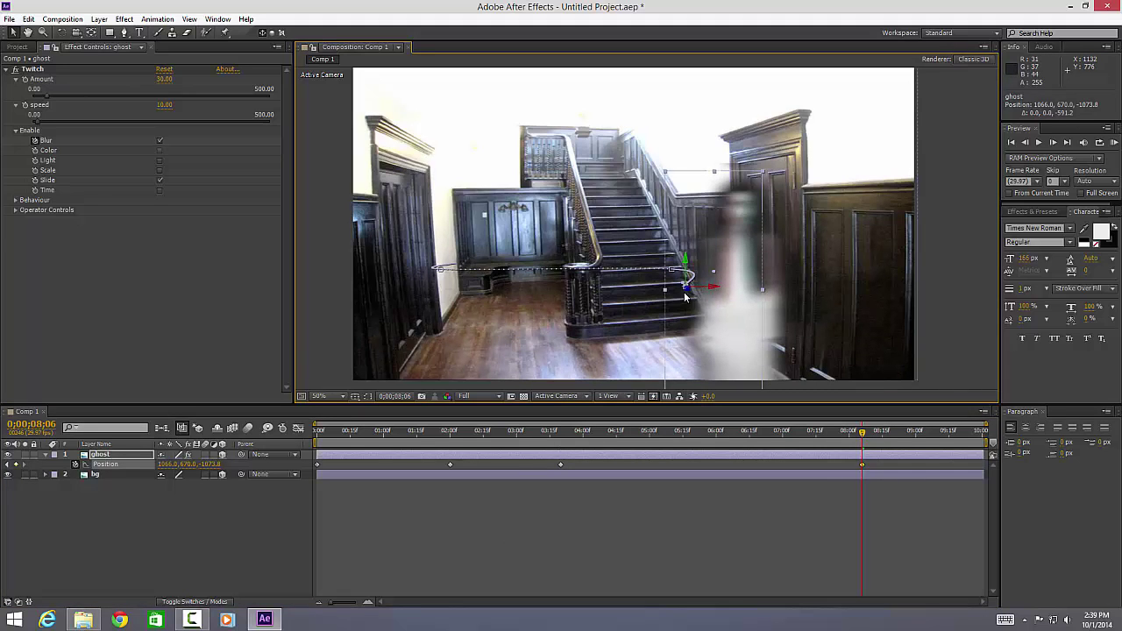
pyautogui.moveTo(685, 315); pyautogui.dragTo(621, 571)
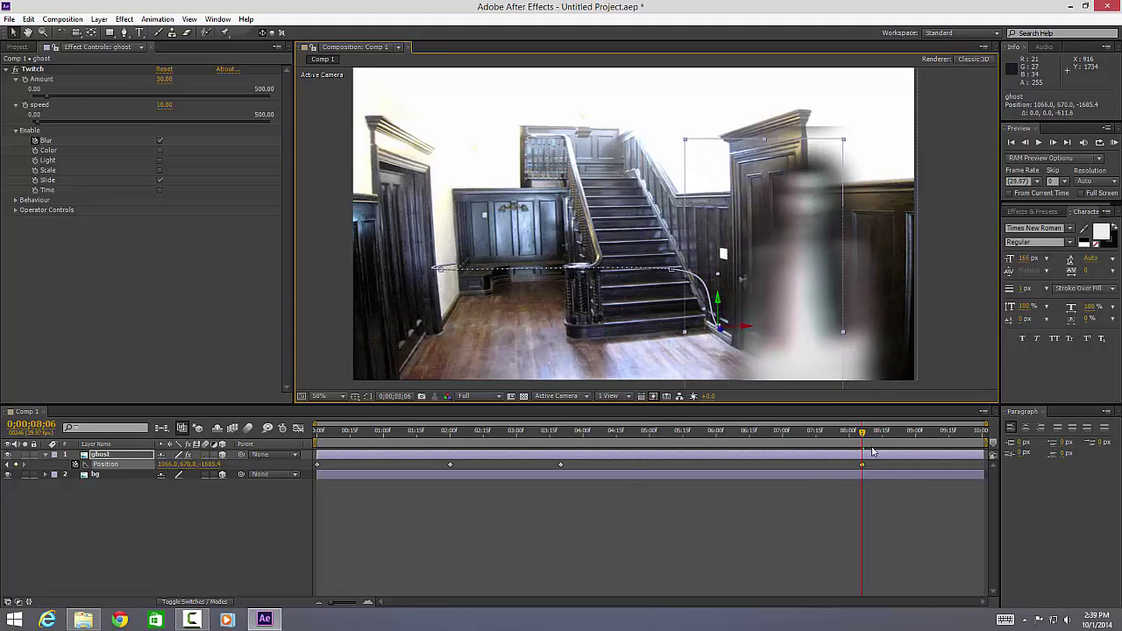
# Step: Keyframe the ghost's X position at about 966 at 0;00;09;08 and its Z position at about -2770.2 at 0;00;10;00
pyautogui.moveTo(864, 436); pyautogui.dragTo(932, 436)
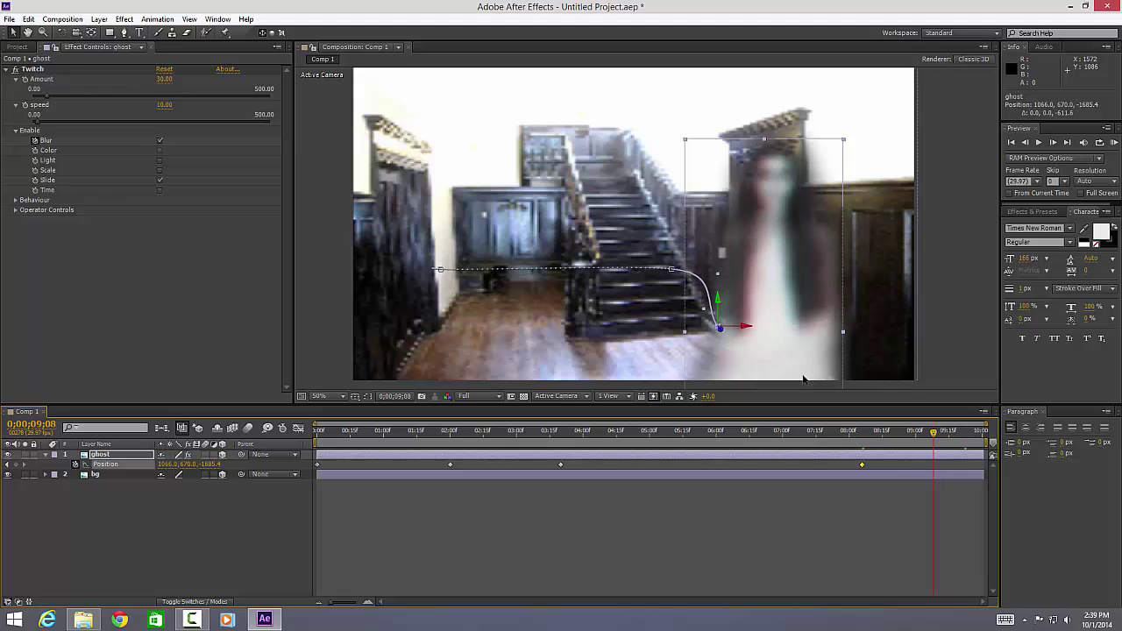
pyautogui.moveTo(747, 331); pyautogui.dragTo(666, 331)
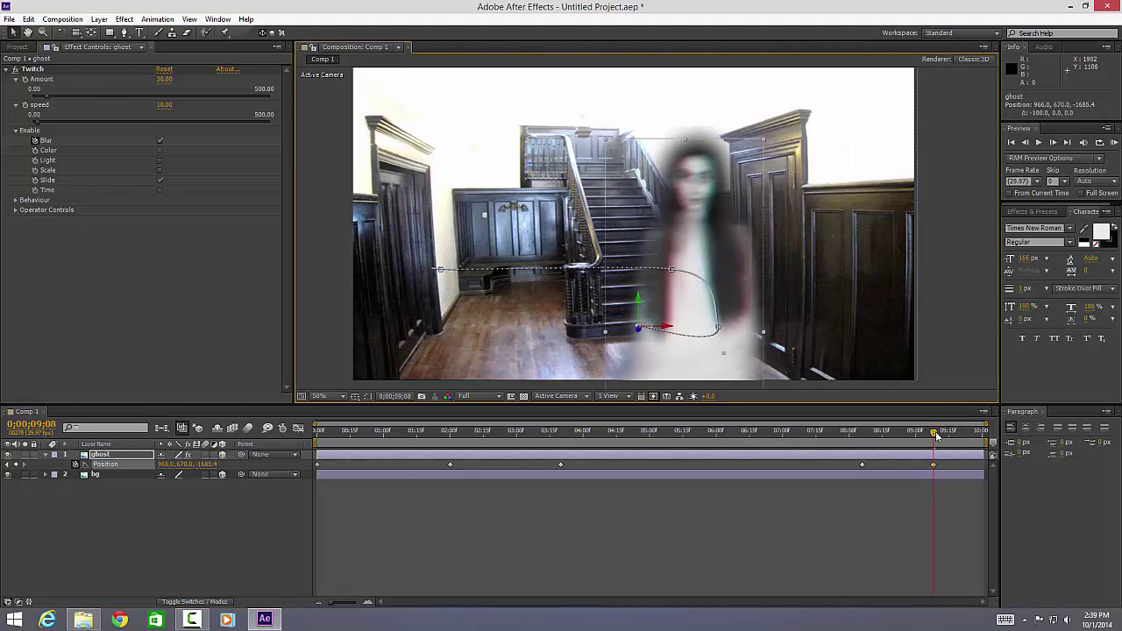
pyautogui.moveTo(935, 435); pyautogui.dragTo(984, 438)
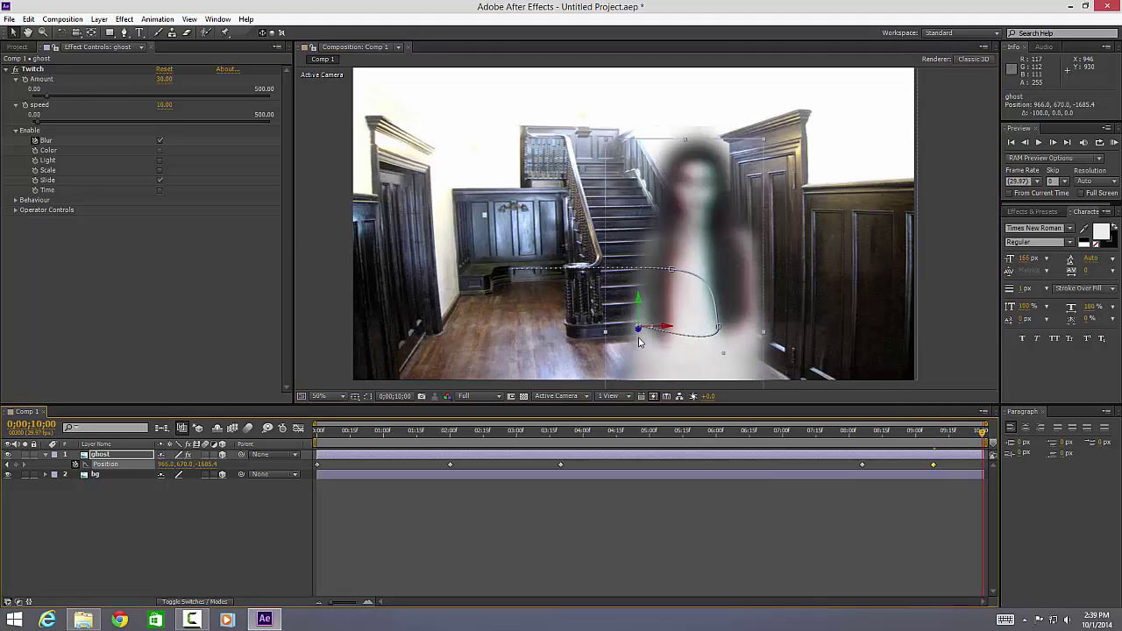
pyautogui.moveTo(640, 331); pyautogui.dragTo(809, 549)
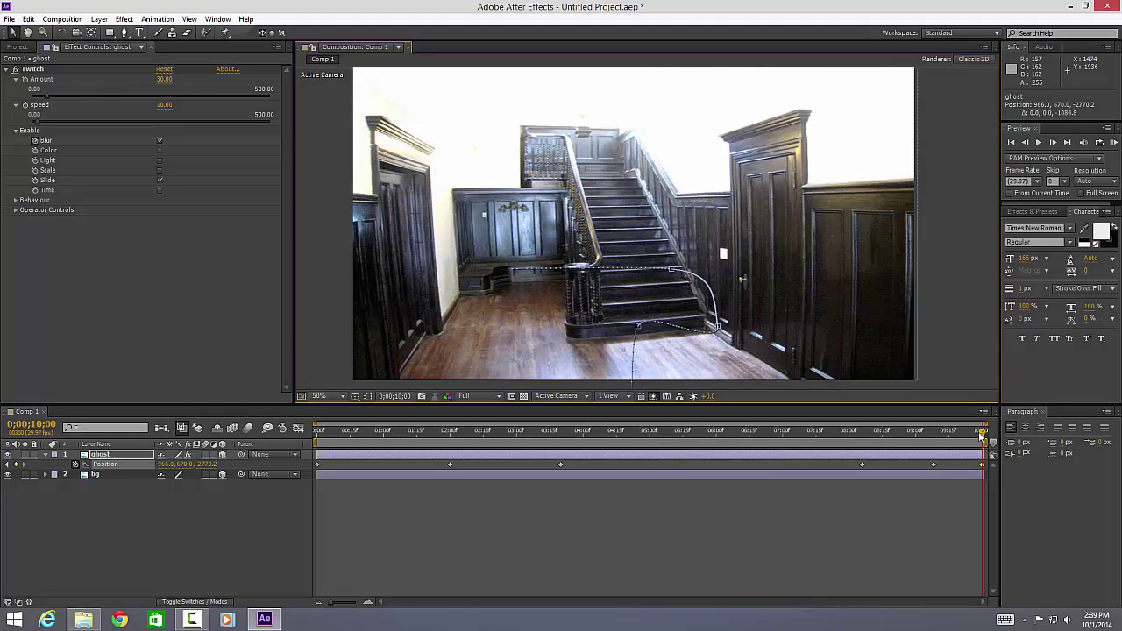
pyautogui.moveTo(981, 435); pyautogui.dragTo(315, 433)
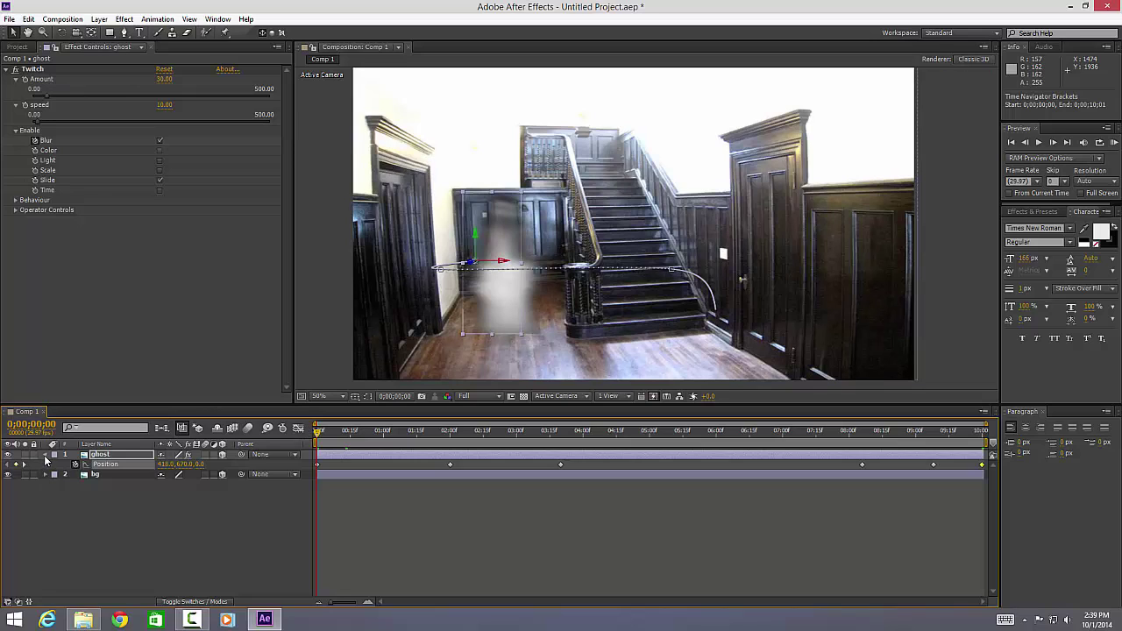
pyautogui.click(45, 454)
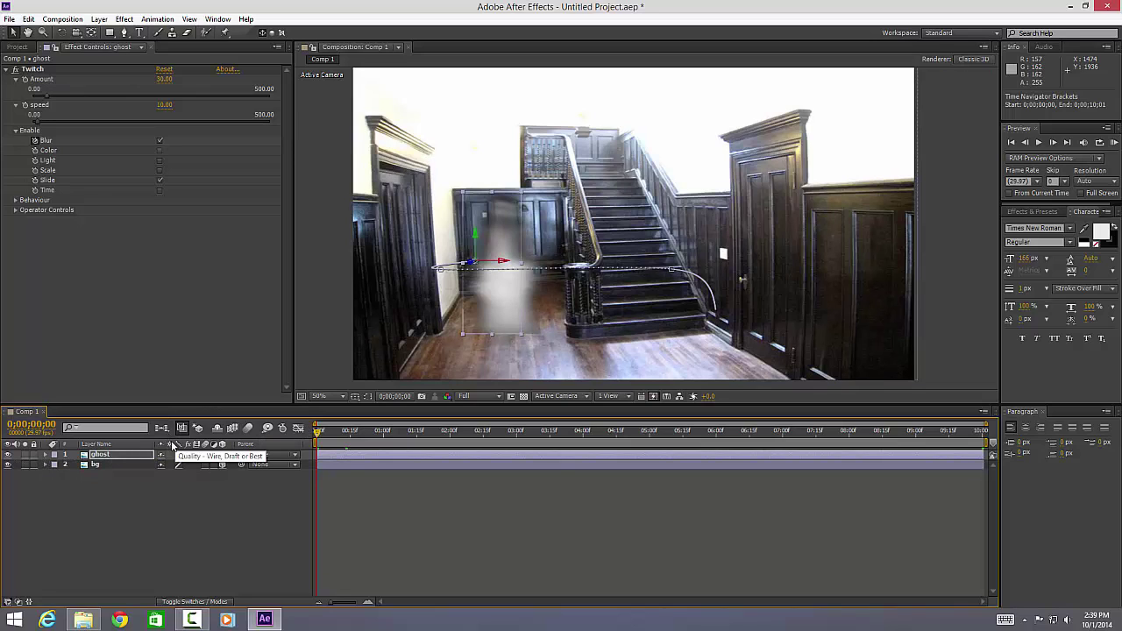
# Step: Find the Crop Edges animation preset and apply it to the bg layer
pyautogui.click(121, 464)
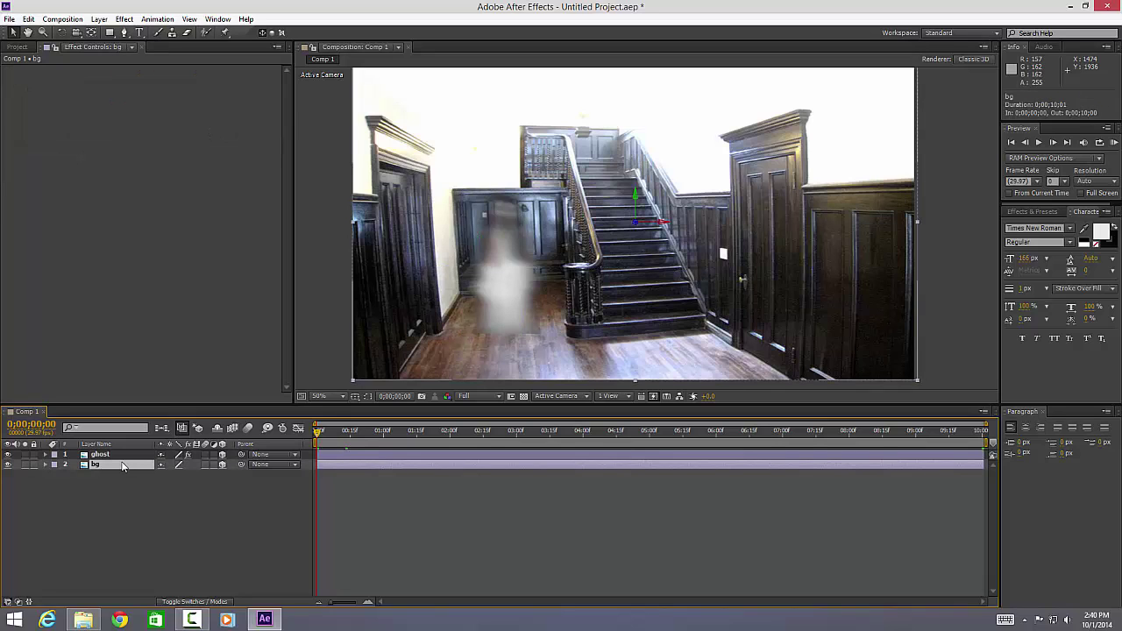
pyautogui.click(1032, 211)
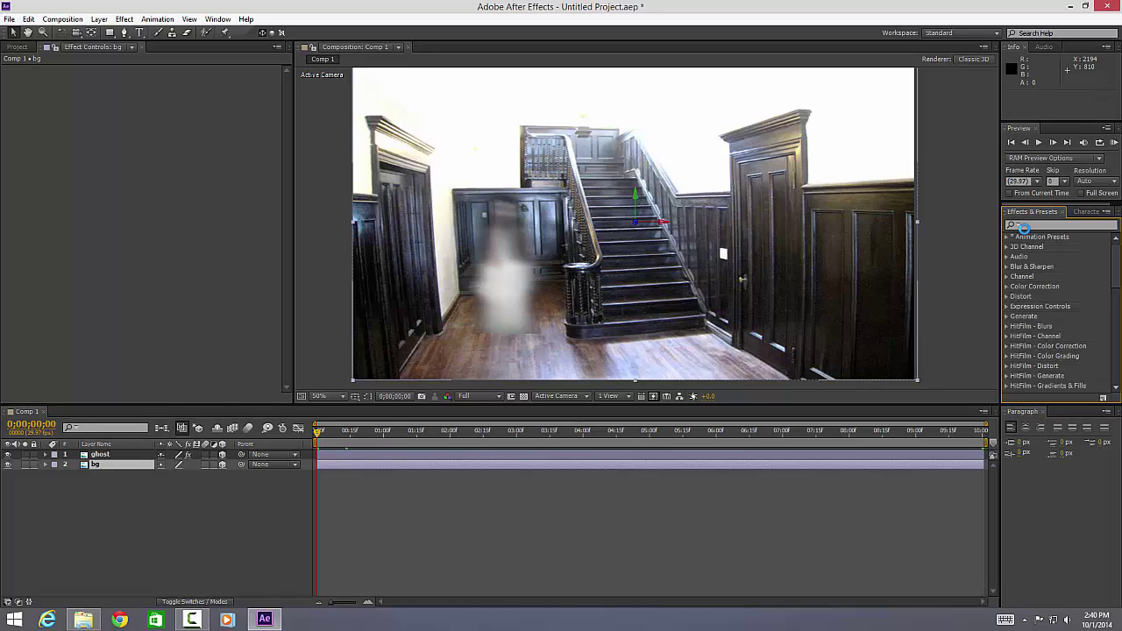
pyautogui.click(1024, 225)
pyautogui.write('crop')
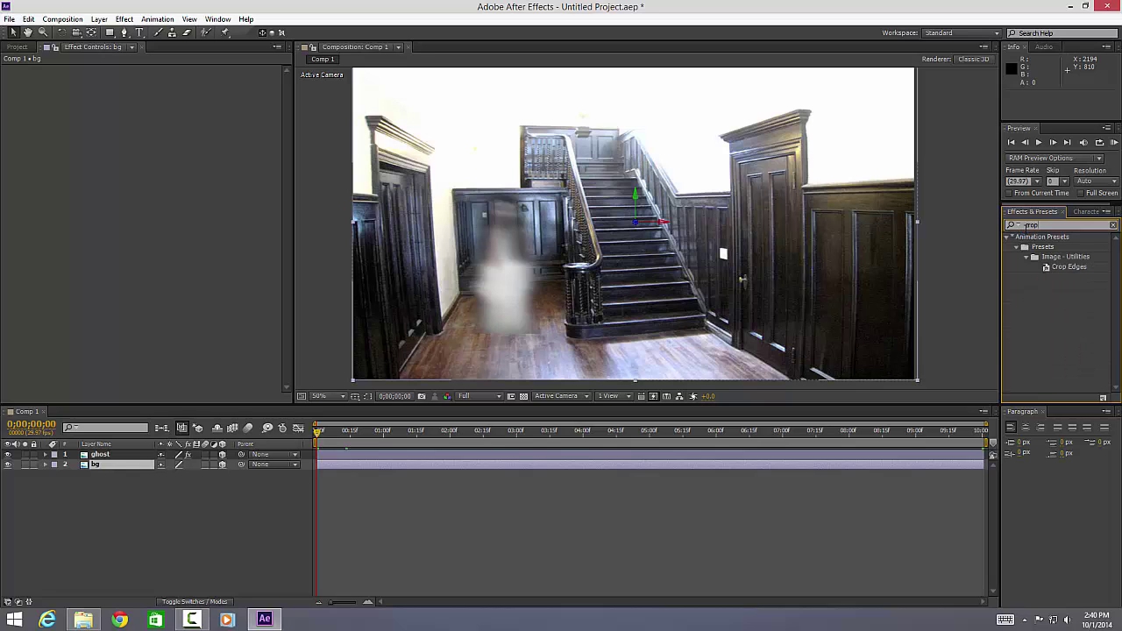
pyautogui.moveTo(1058, 267); pyautogui.dragTo(106, 467)
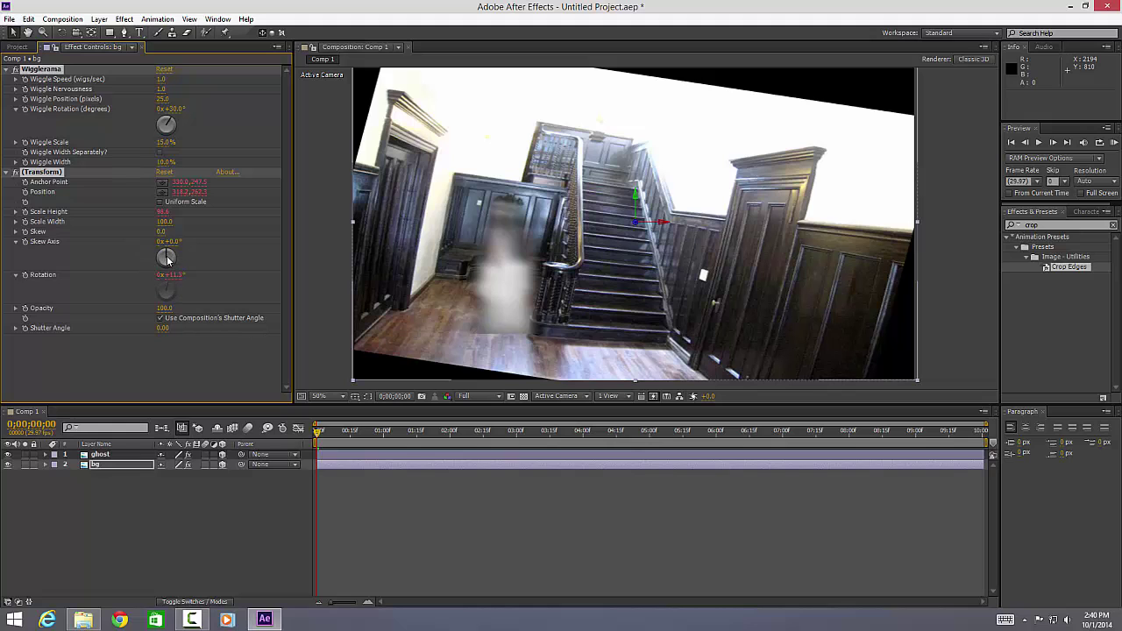
# Step: Set Wigglerama's Wiggle Rotation to 0 degrees on the bg layer
pyautogui.moveTo(169, 124); pyautogui.dragTo(168, 118)
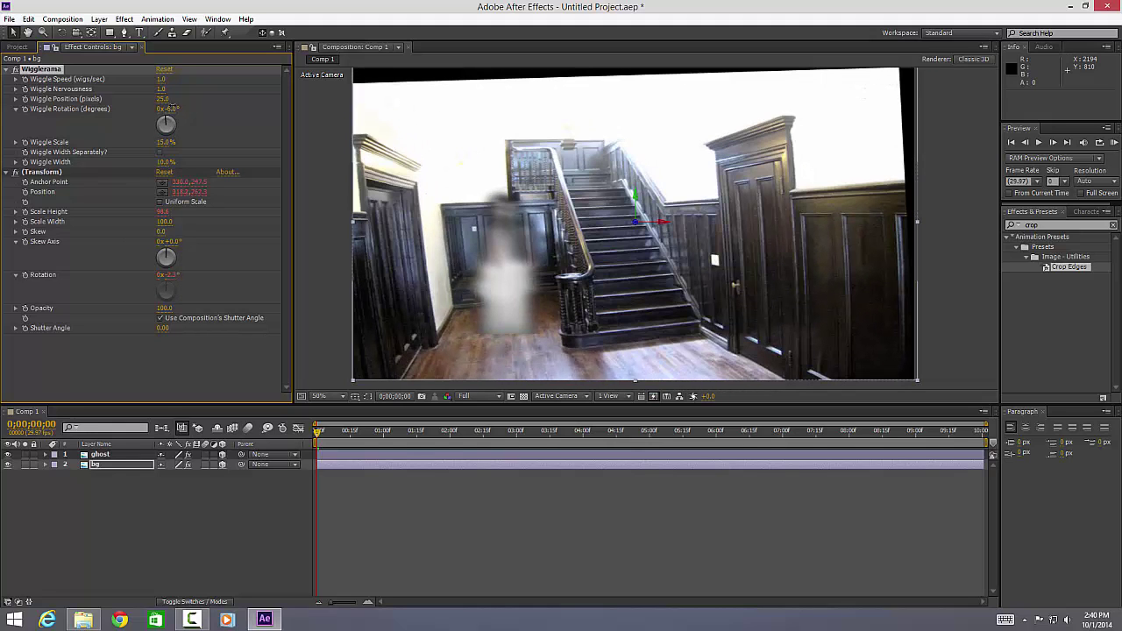
pyautogui.click(171, 111)
pyautogui.write('0')
pyautogui.press('Return')
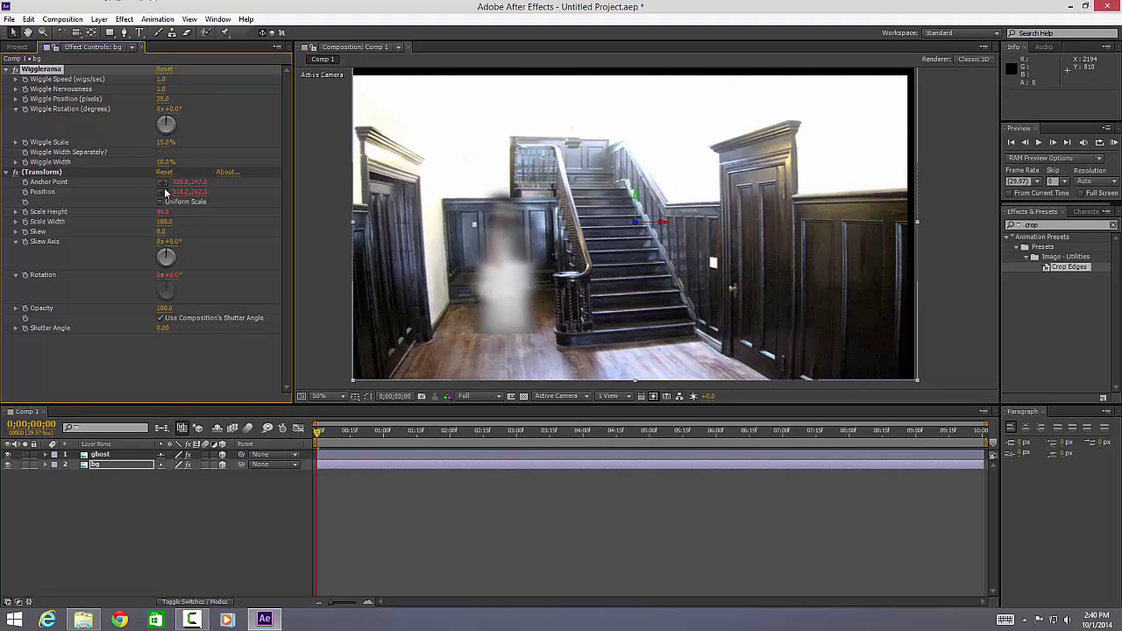
# Step: Nudge the bg layer to about 988.9, 543.6 and select the ghost layer
pyautogui.moveTo(478, 306); pyautogui.dragTo(480, 308)
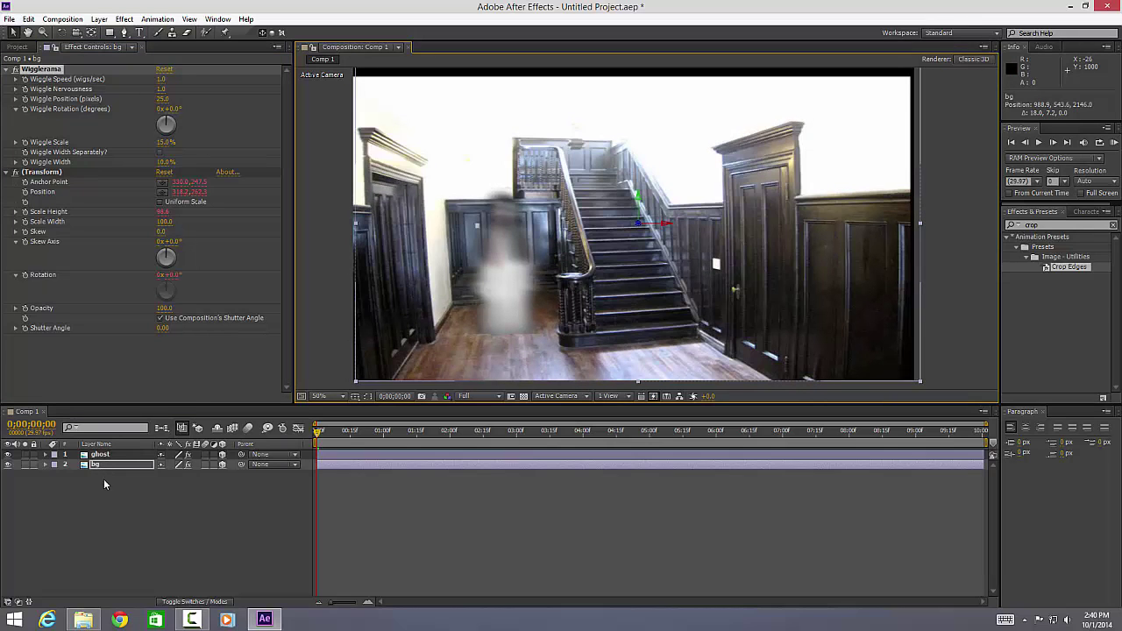
pyautogui.click(103, 479)
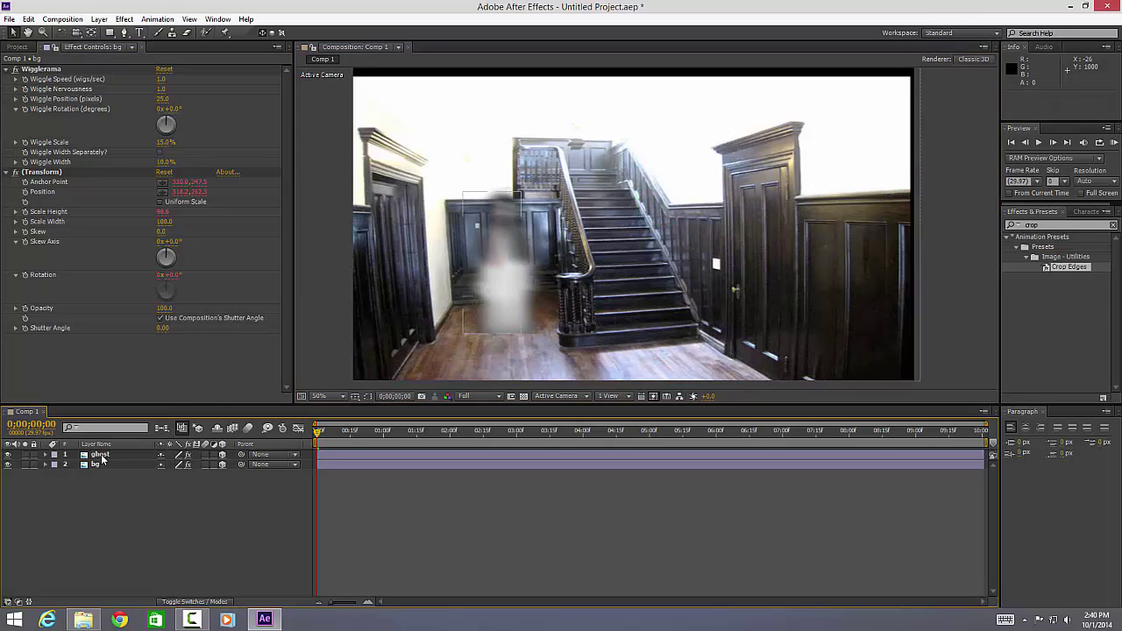
pyautogui.click(101, 455)
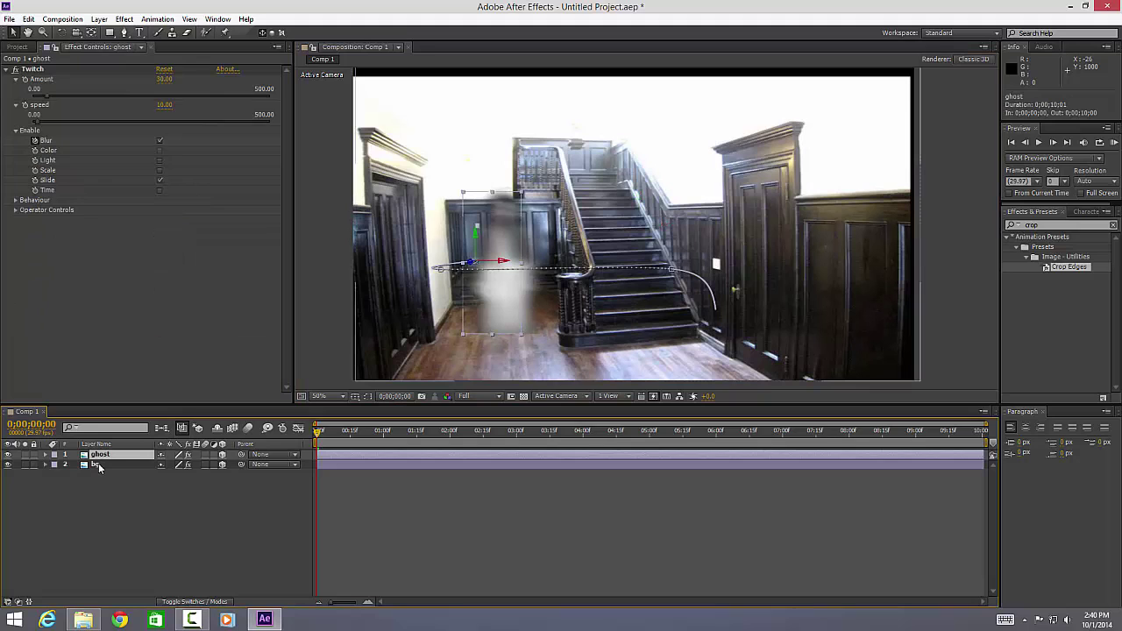
# Step: Add a new adjustment layer above the ghost and bg layers
pyautogui.click(98, 463)
pyautogui.rightClick(94, 481)
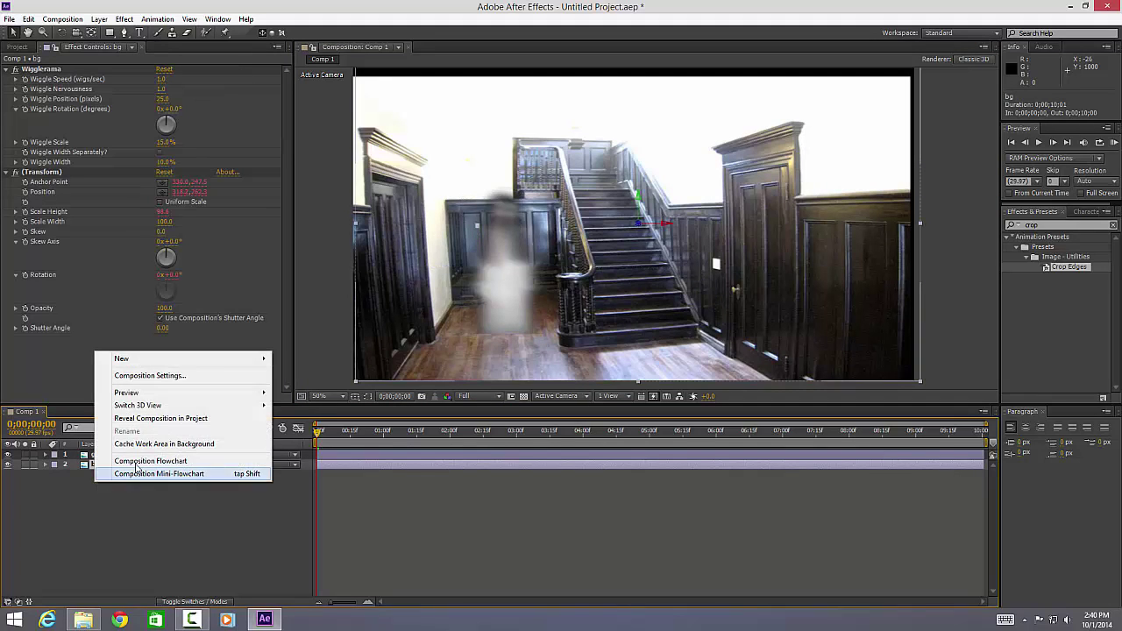
pyautogui.moveTo(242, 366)
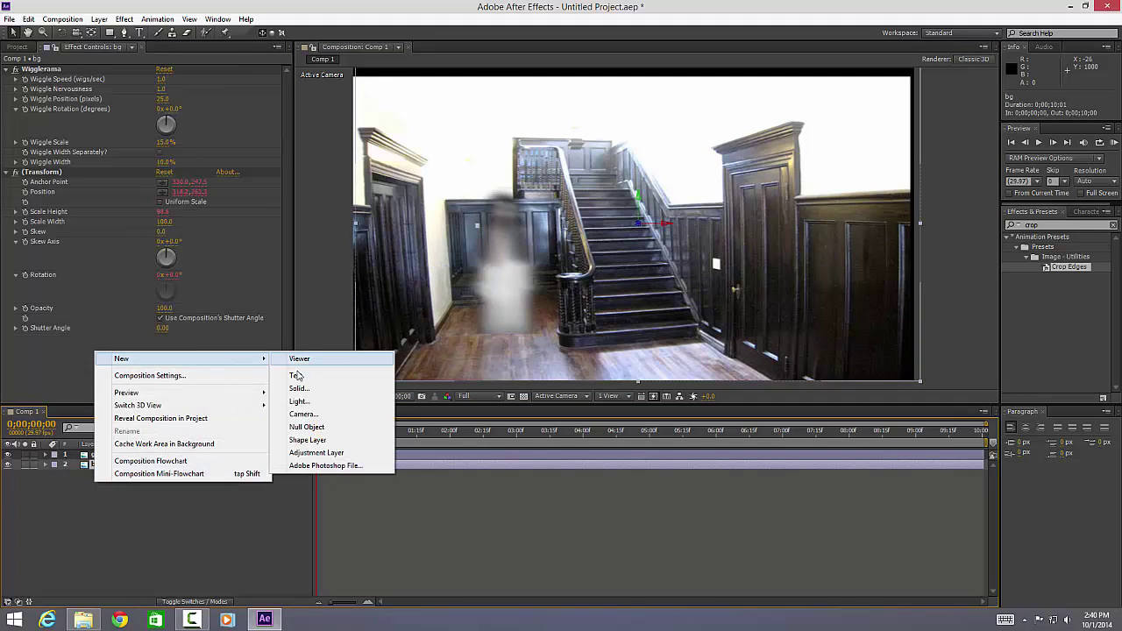
pyautogui.click(315, 452)
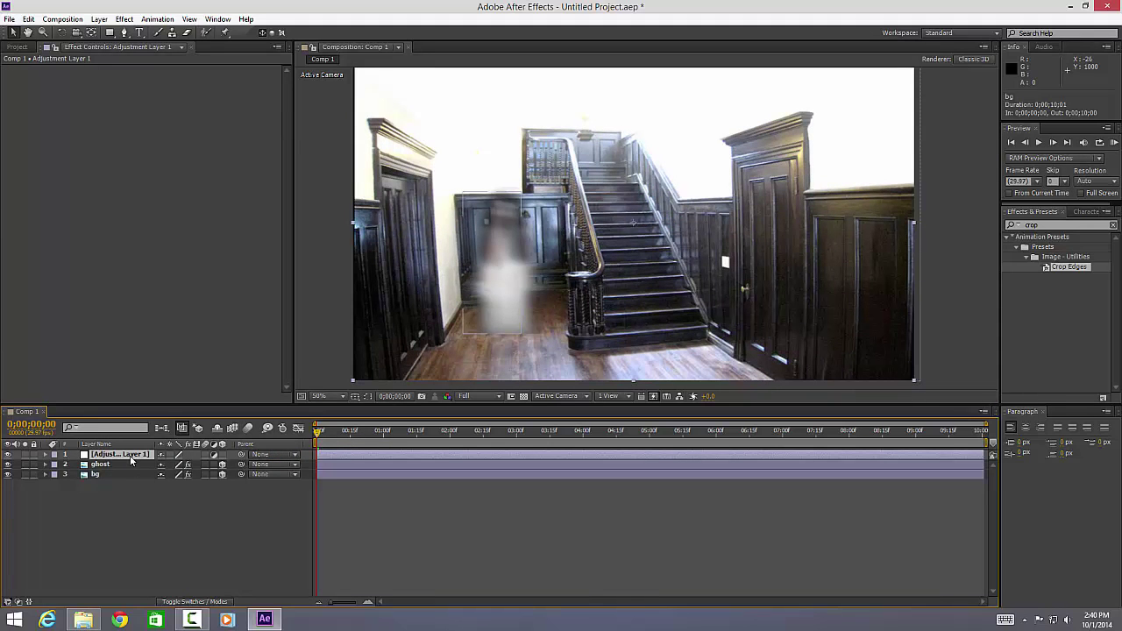
# Step: Apply the HitFilm Grunge effect Film Damage to the adjustment layer
pyautogui.rightClick(131, 457)
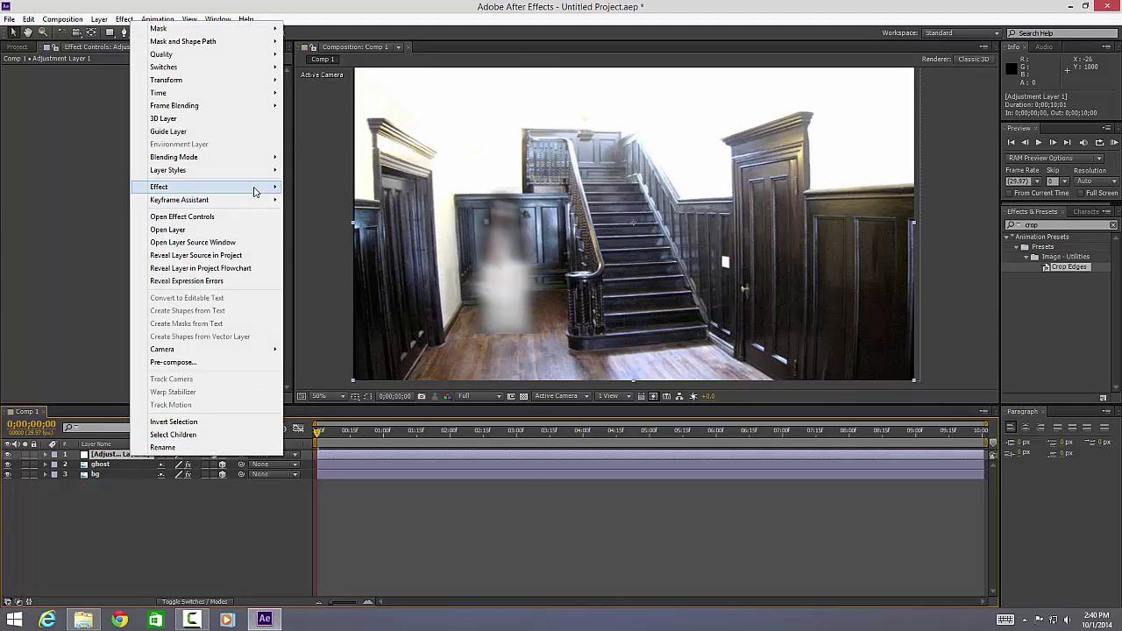
pyautogui.moveTo(255, 191)
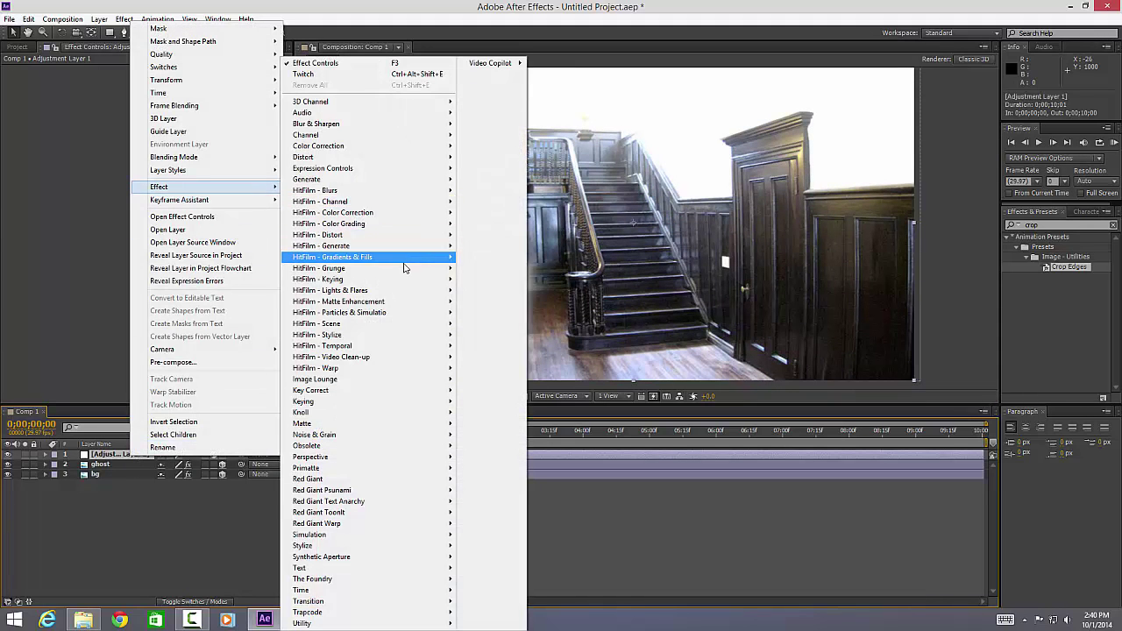
pyautogui.moveTo(394, 269)
pyautogui.click(263, 270)
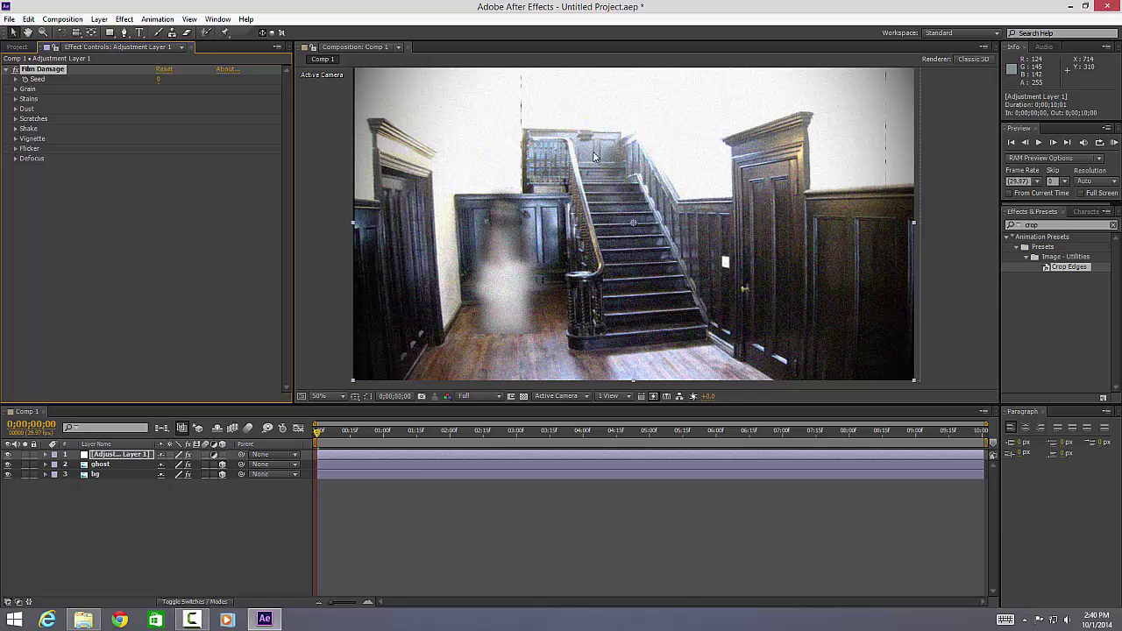
# Step: Set the Stains Quantity of the Film Damage effect to 1.00
pyautogui.click(15, 89)
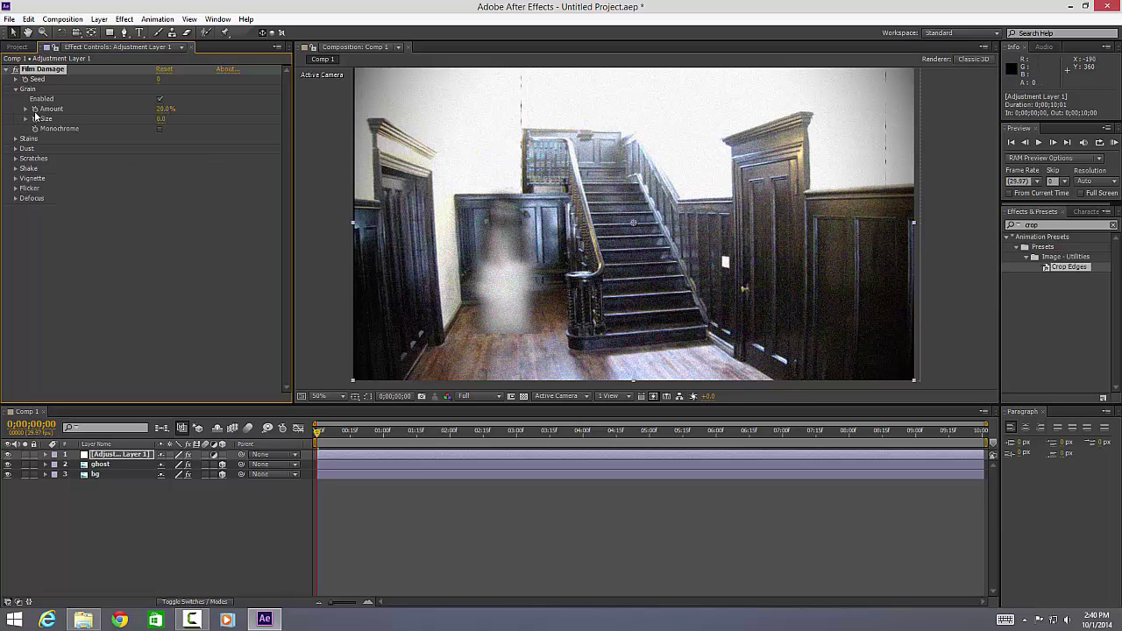
pyautogui.moveTo(163, 108)
pyautogui.mouseDown()
pyautogui.moveTo(184, 108)
pyautogui.moveTo(171, 108)
pyautogui.mouseUp()
pyautogui.click(15, 139)
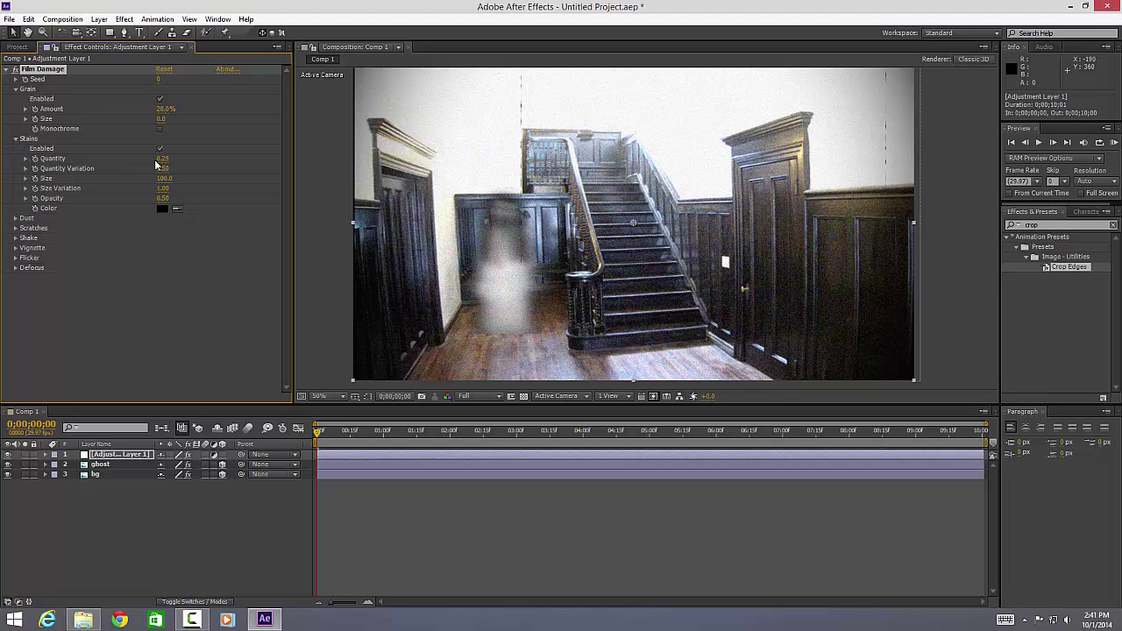
pyautogui.moveTo(163, 157); pyautogui.dragTo(140, 157)
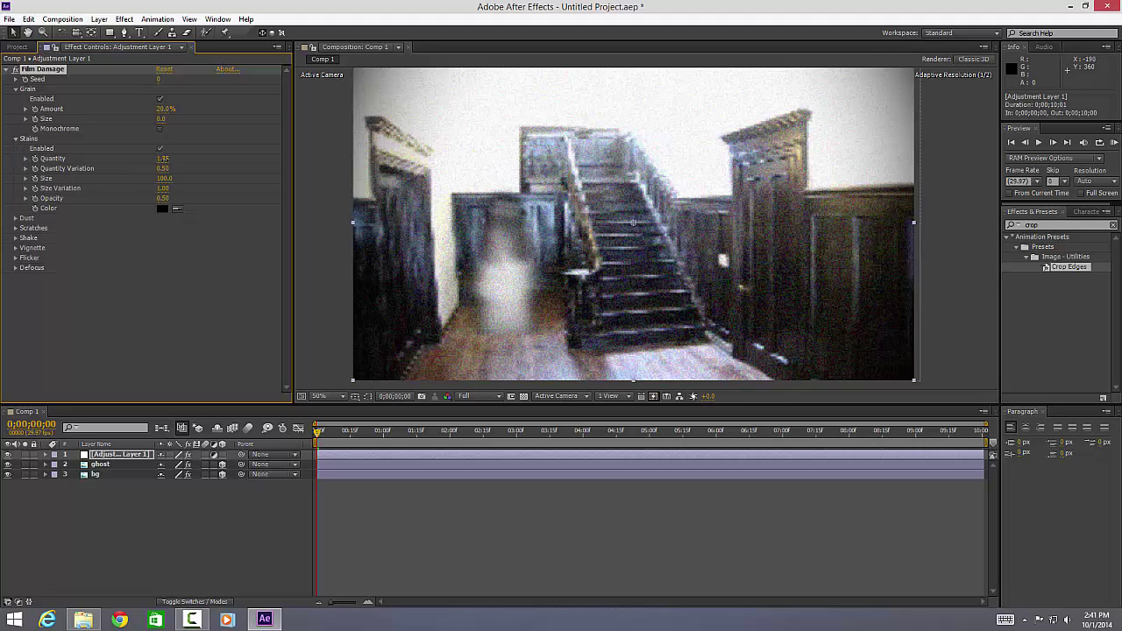
pyautogui.click(162, 162)
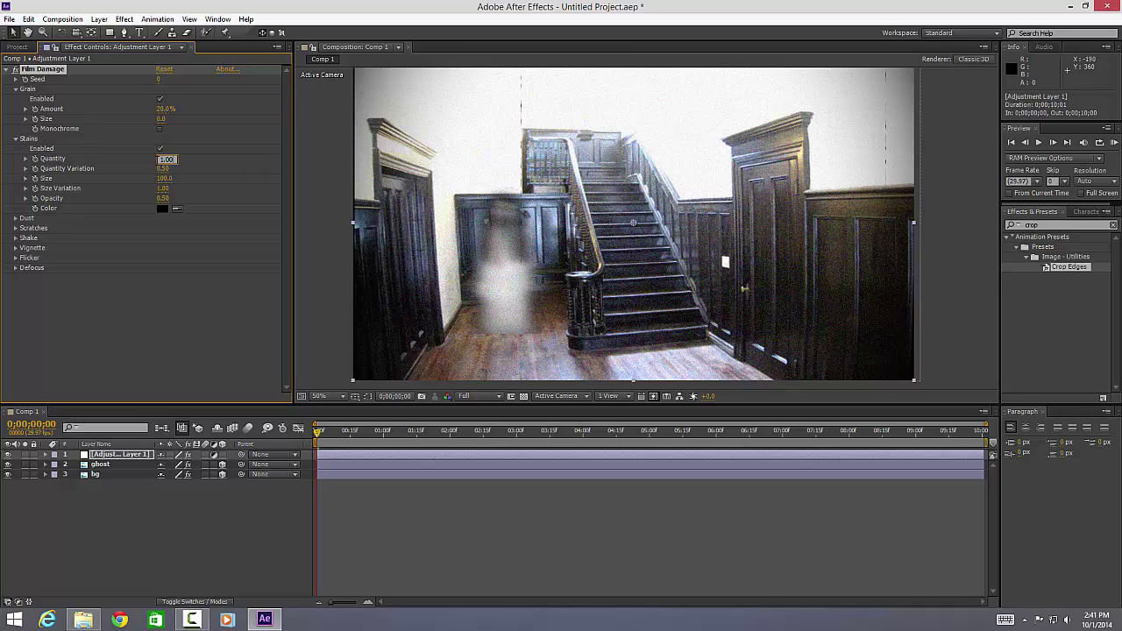
pyautogui.press('Return')
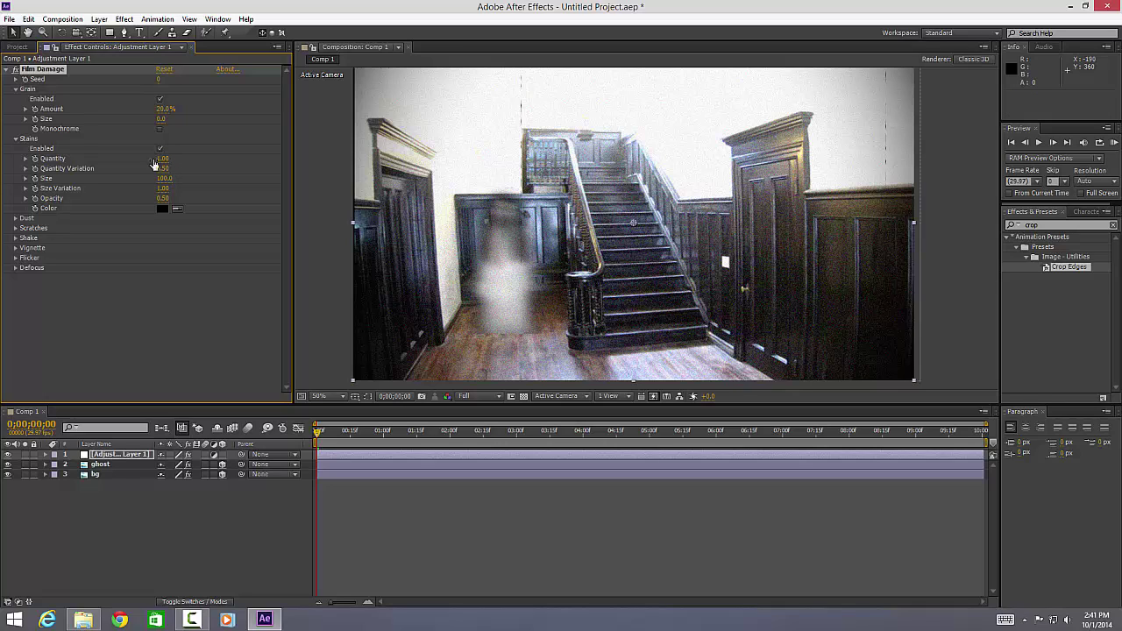
# Step: Set the Shake Frequency of the Film Damage effect to 3.00
pyautogui.click(15, 240)
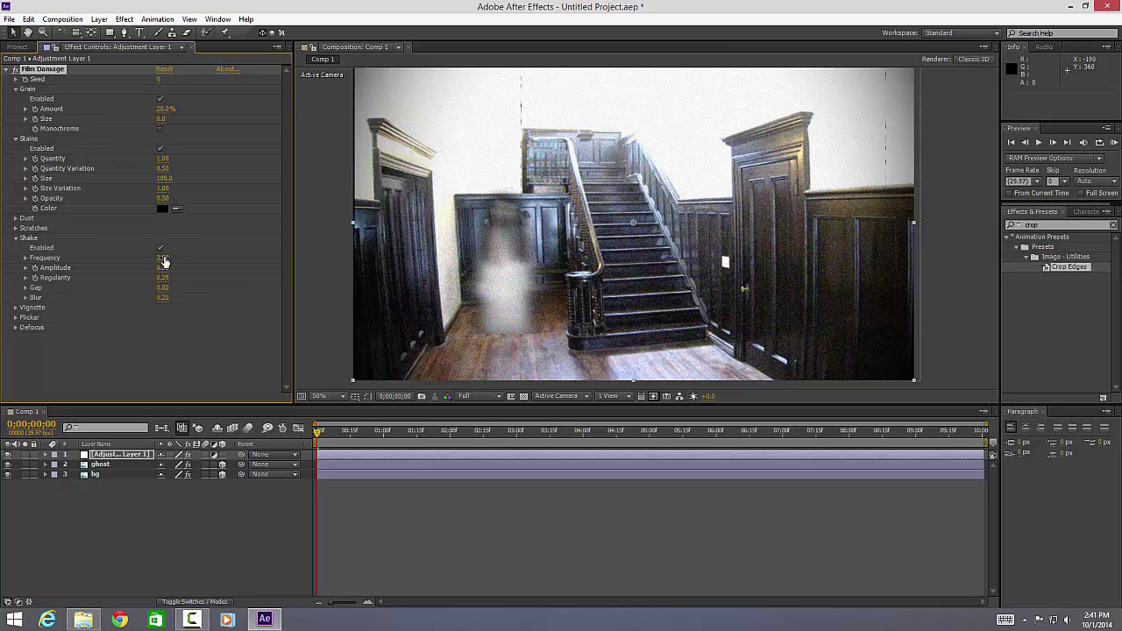
pyautogui.click(162, 258)
pyautogui.write('3.2')
pyautogui.press('Return')
# Step: Play the composition to check the Film Damage shake, stop, and move the current time to 0;00;00;13
pyautogui.click(1039, 142)
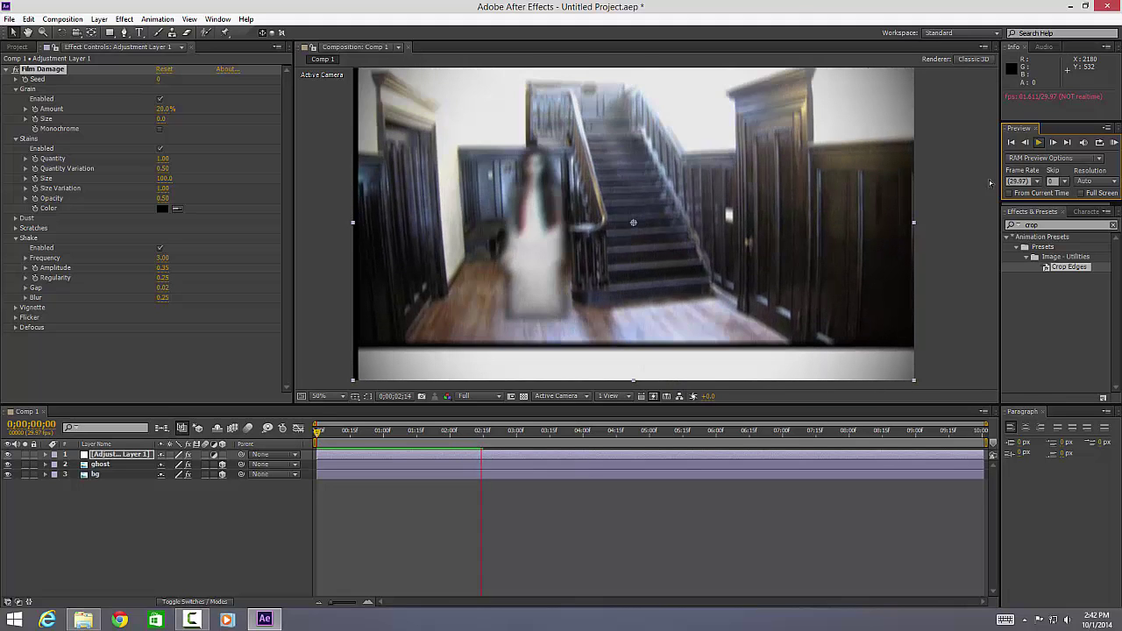
pyautogui.press('space')
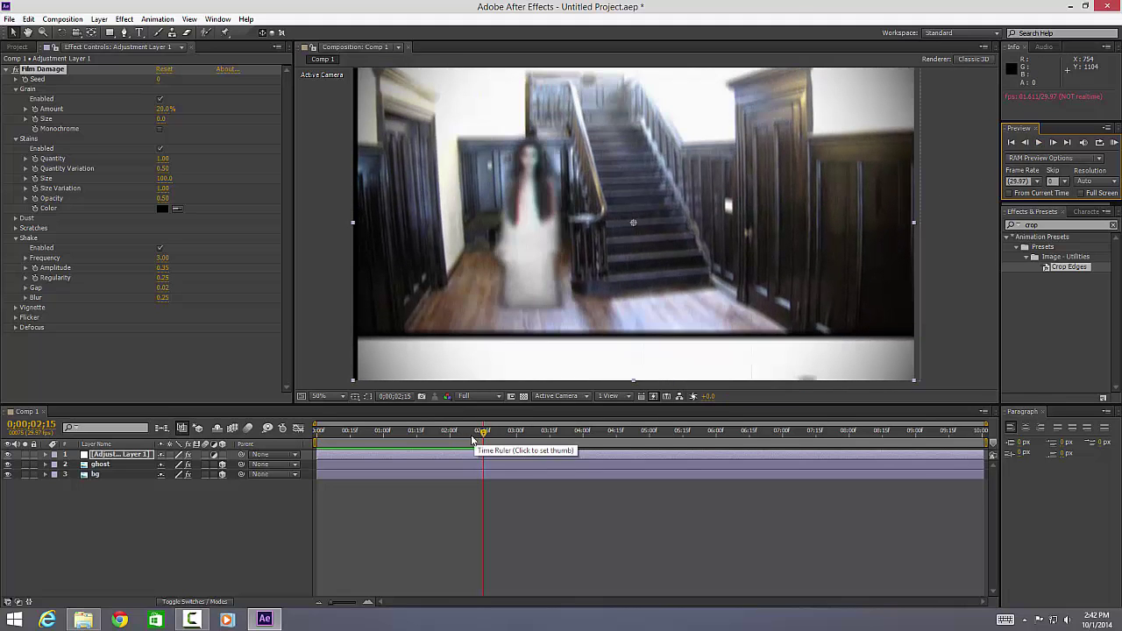
pyautogui.moveTo(473, 438); pyautogui.dragTo(356, 433)
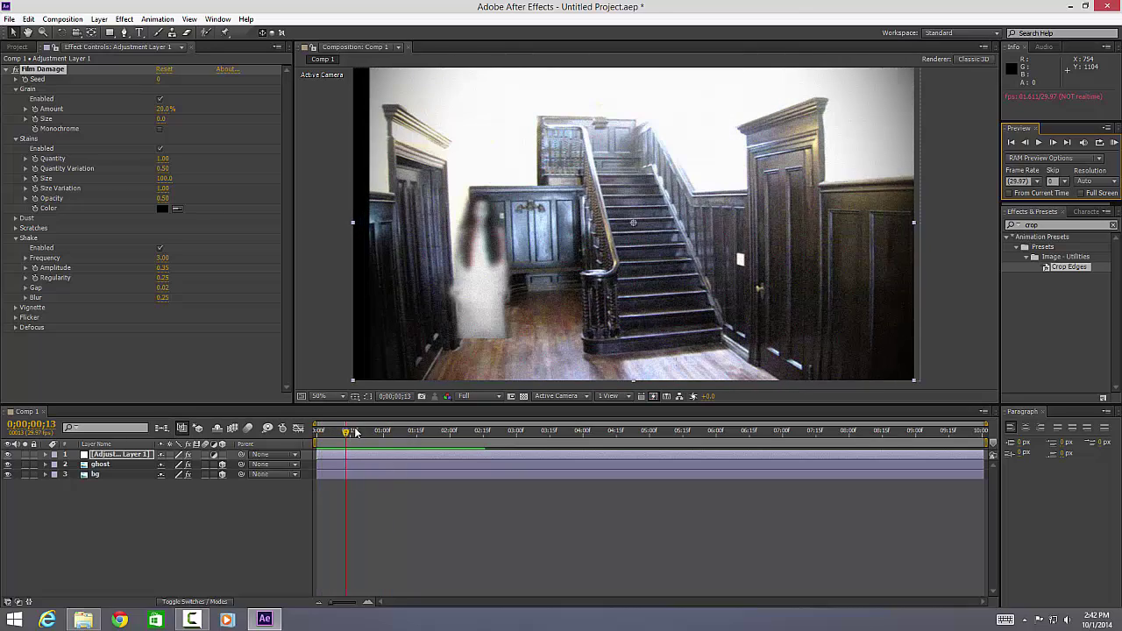
# Step: Scale the bg layer up to about 583% by 441% so it extends past the frame, and return to 0;00;00;00
pyautogui.press(',')
pyautogui.press(',')
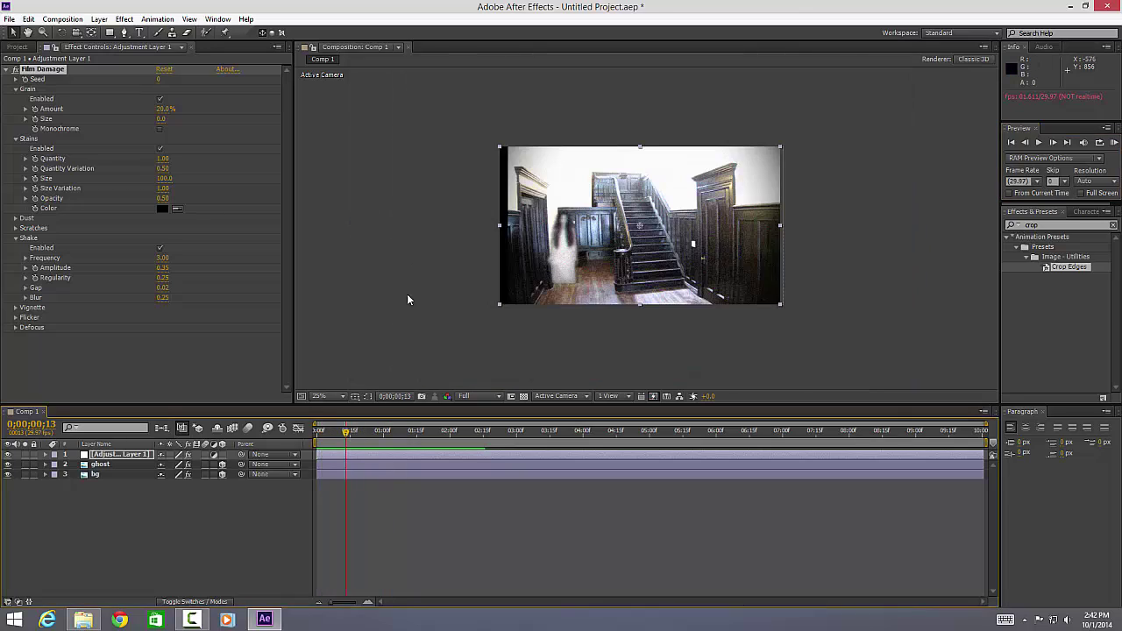
pyautogui.click(111, 474)
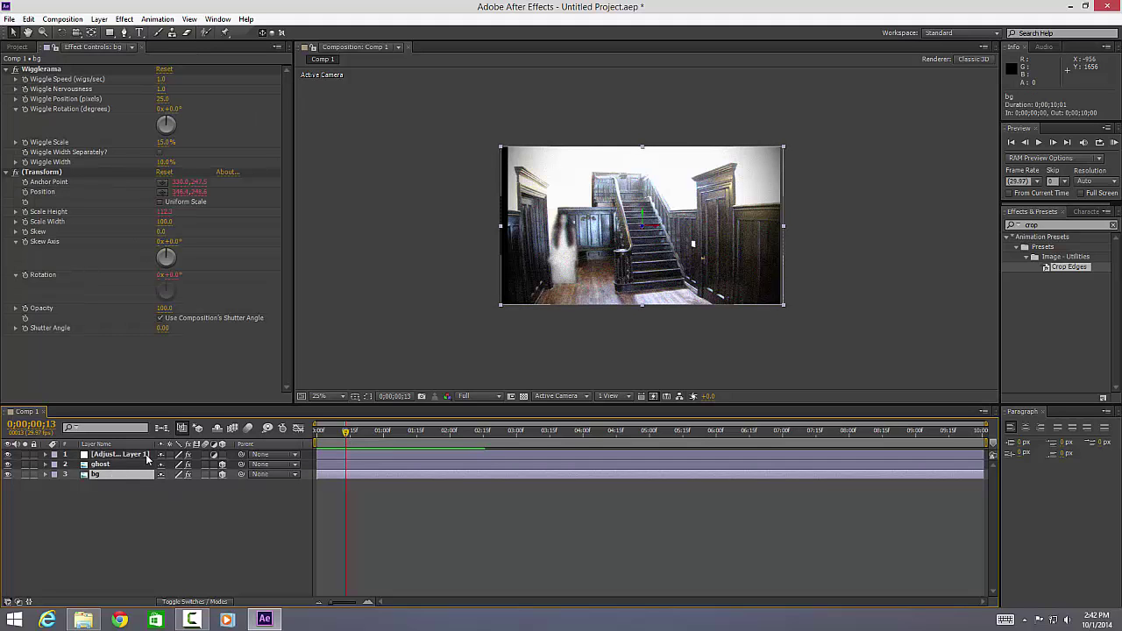
pyautogui.moveTo(501, 149); pyautogui.dragTo(486, 138)
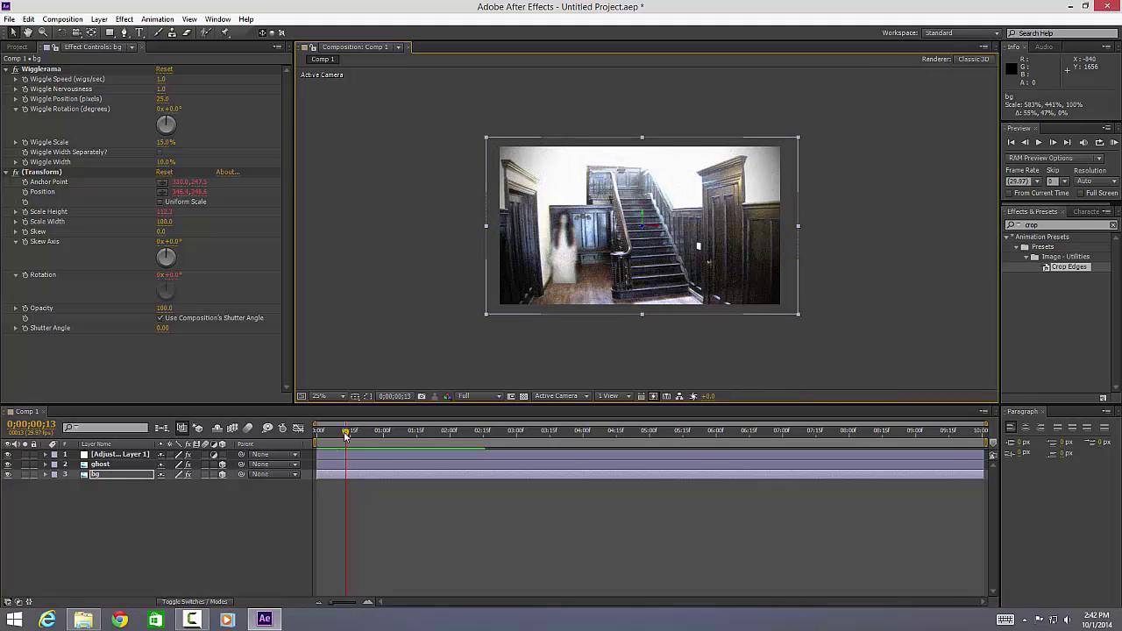
pyautogui.moveTo(346, 433); pyautogui.dragTo(316, 442)
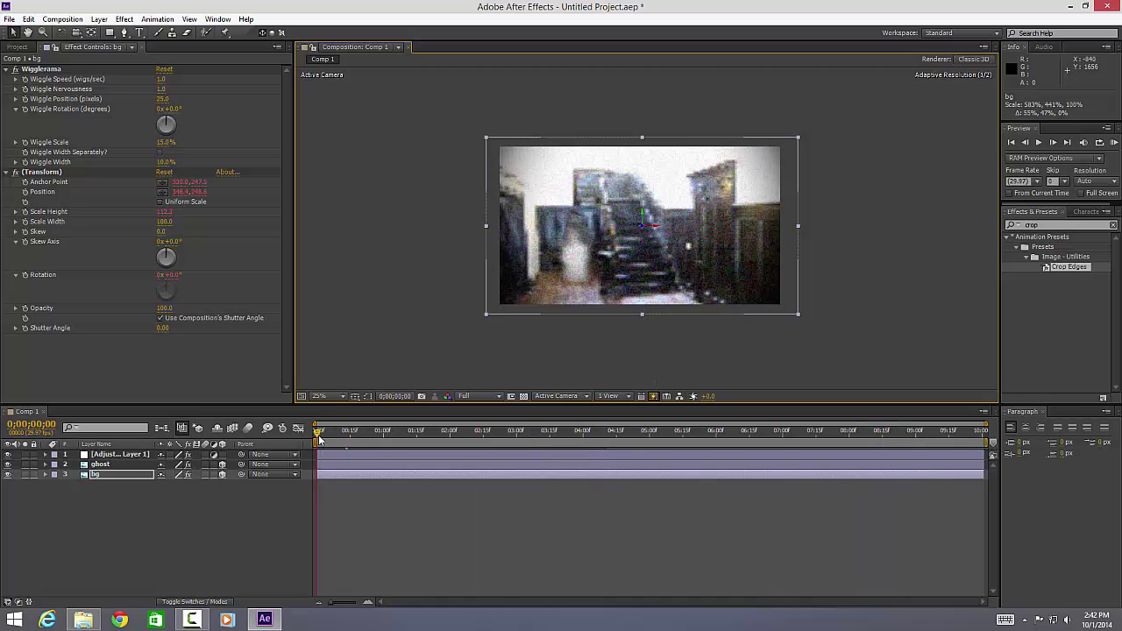
pyautogui.press('.')
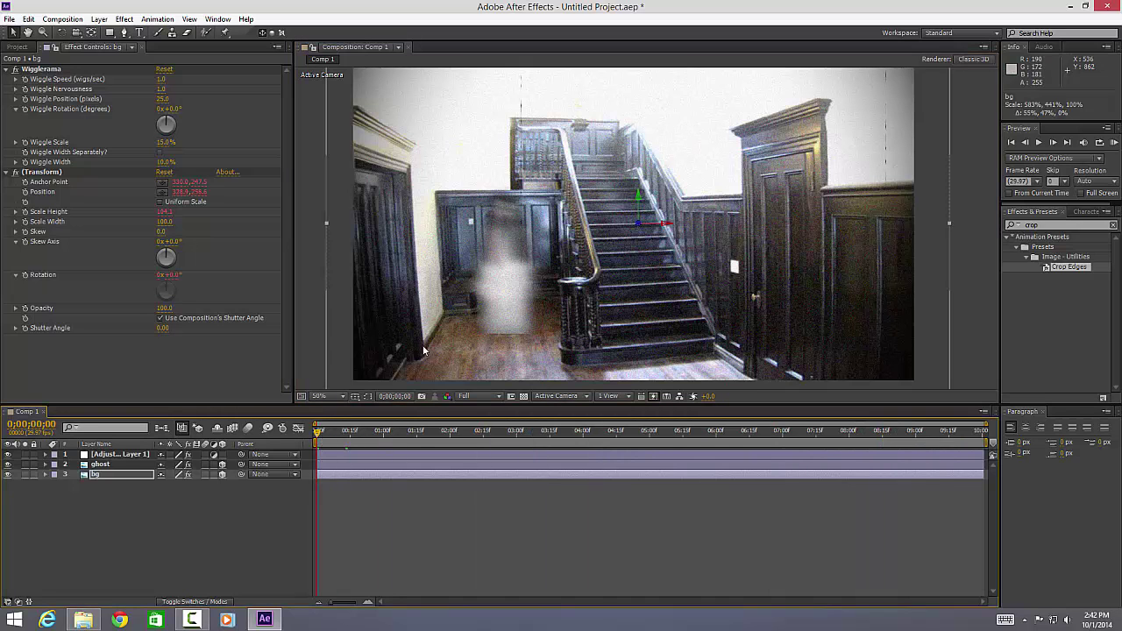
# Step: Apply the Curves color correction effect to the adjustment layer
pyautogui.rightClick(107, 456)
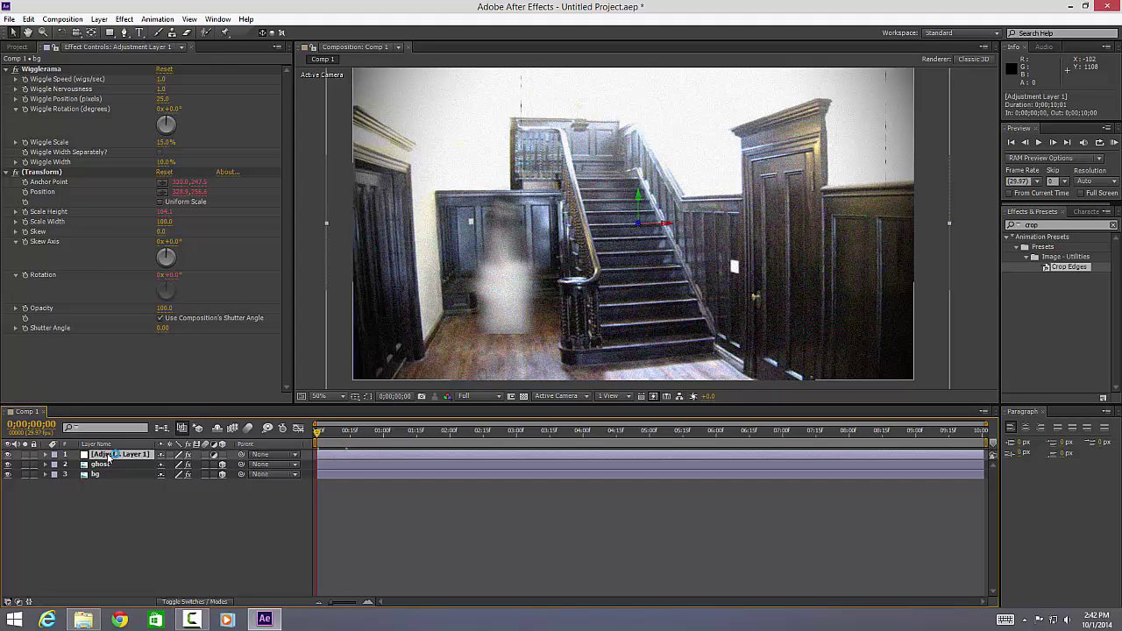
pyautogui.moveTo(226, 184)
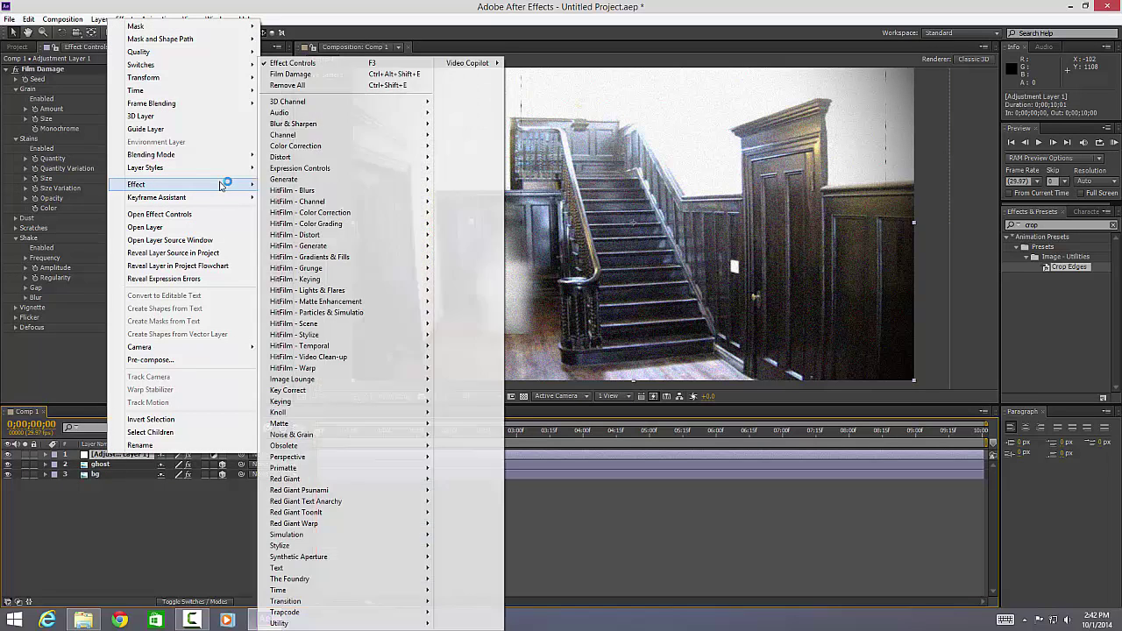
pyautogui.moveTo(344, 149)
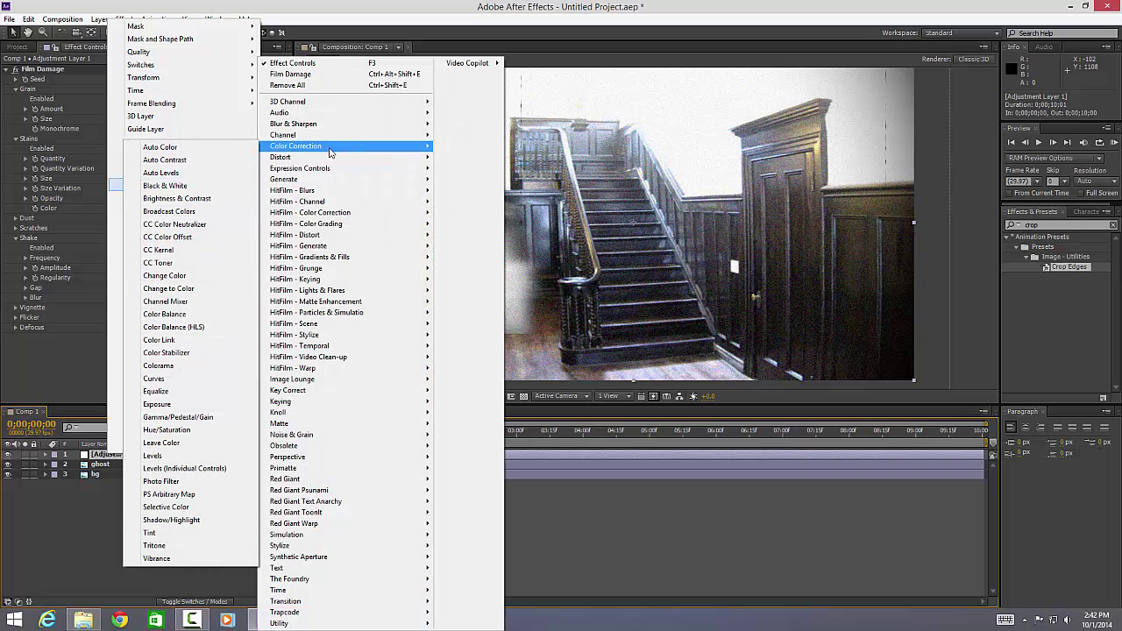
pyautogui.click(154, 378)
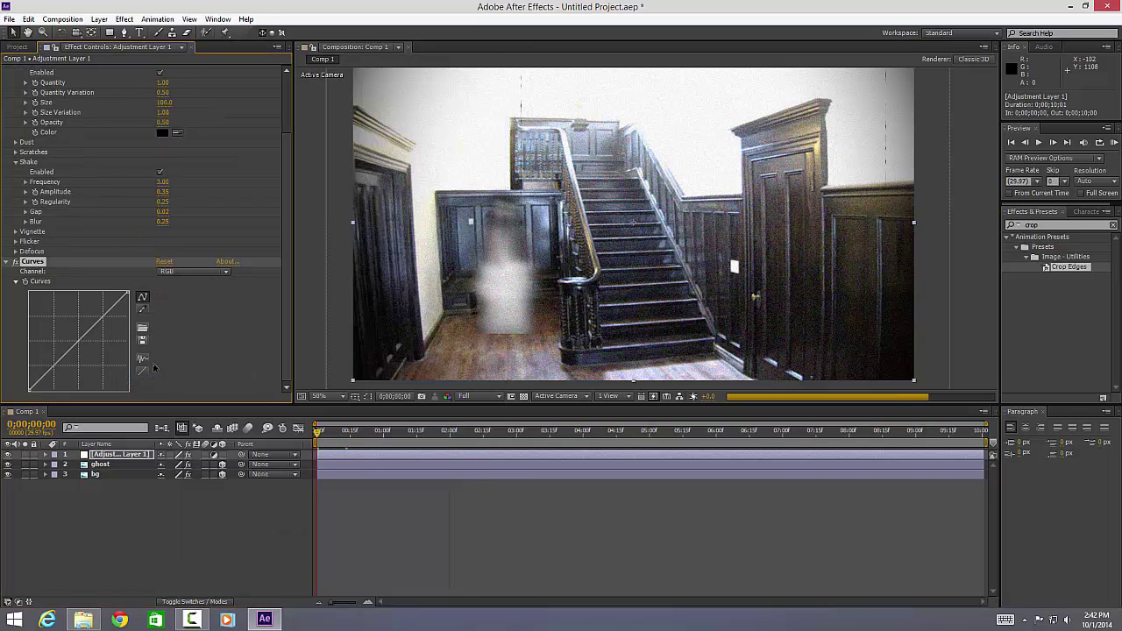
# Step: Shape the RGB curve with two points, pulling the upper midtones below the diagonal and leaving the shadows close to it
pyautogui.moveTo(60, 359); pyautogui.dragTo(102, 332)
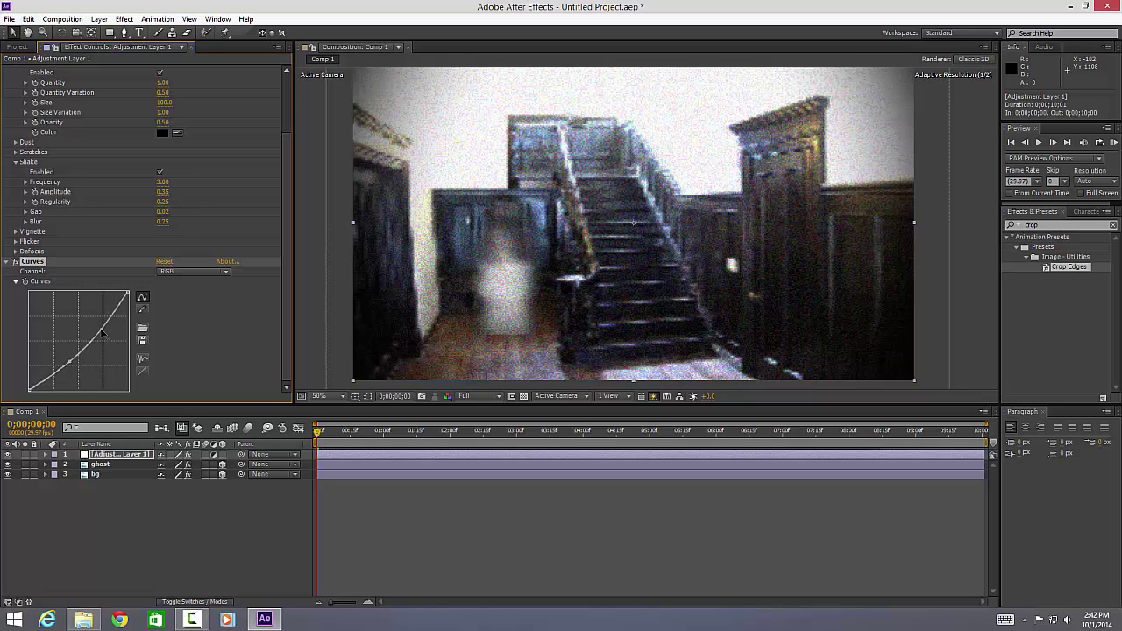
pyautogui.moveTo(63, 374); pyautogui.dragTo(70, 366)
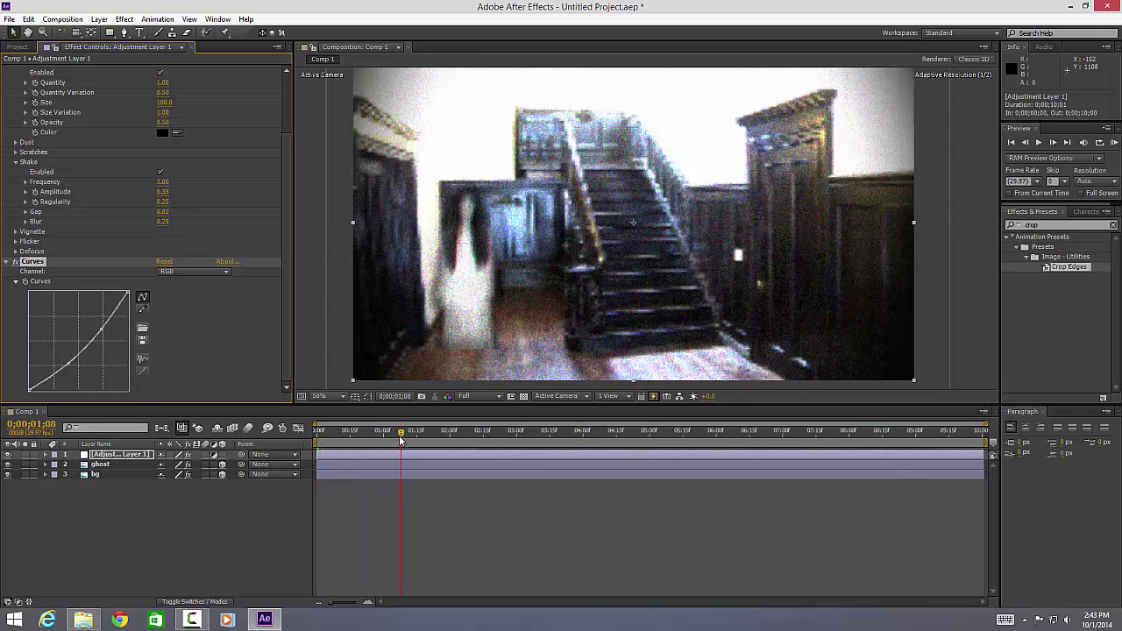
pyautogui.moveTo(70, 366); pyautogui.dragTo(103, 330)
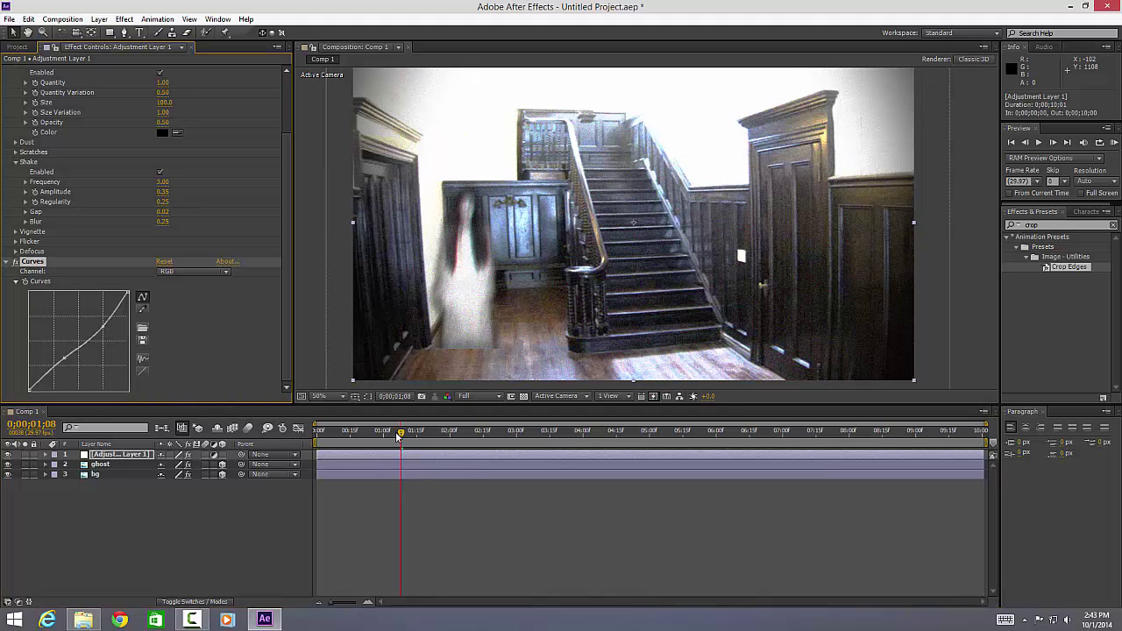
# Step: Play the composition from the start to check the graded look, stop it, and return to 0;00;00;00
pyautogui.moveTo(385, 433); pyautogui.dragTo(317, 431)
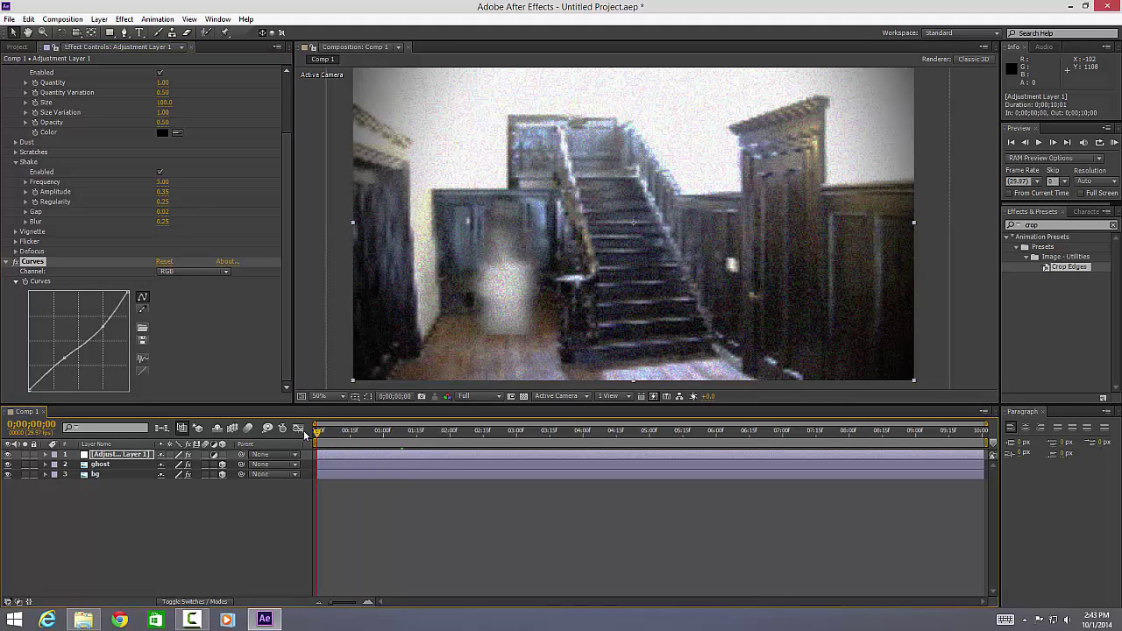
pyautogui.click(1040, 144)
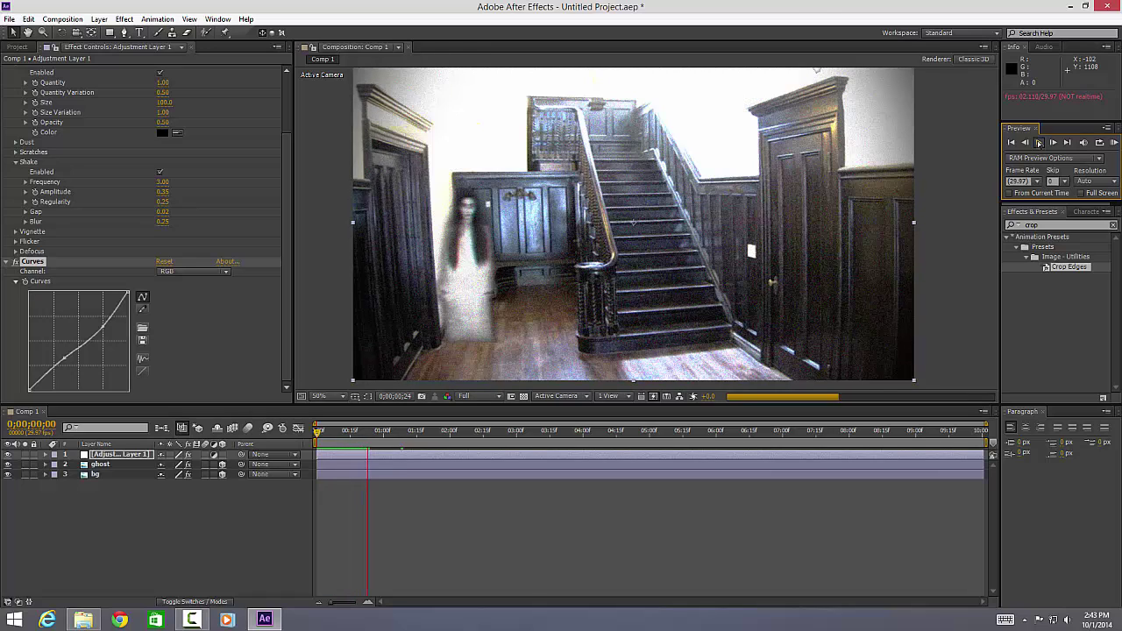
pyautogui.click(1039, 143)
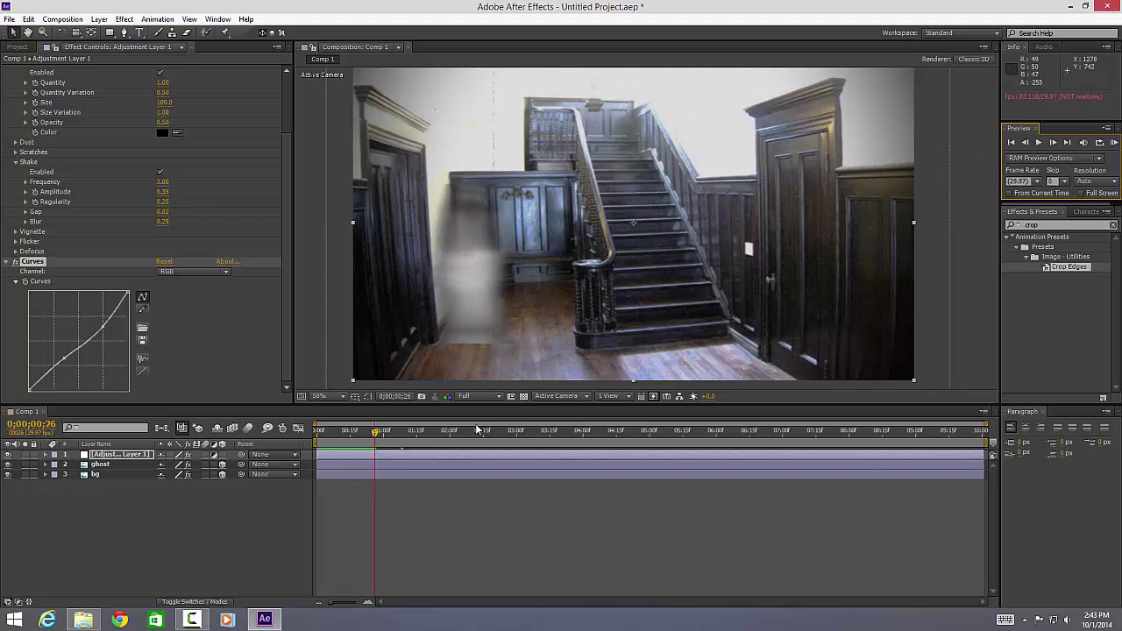
pyautogui.press('Home')
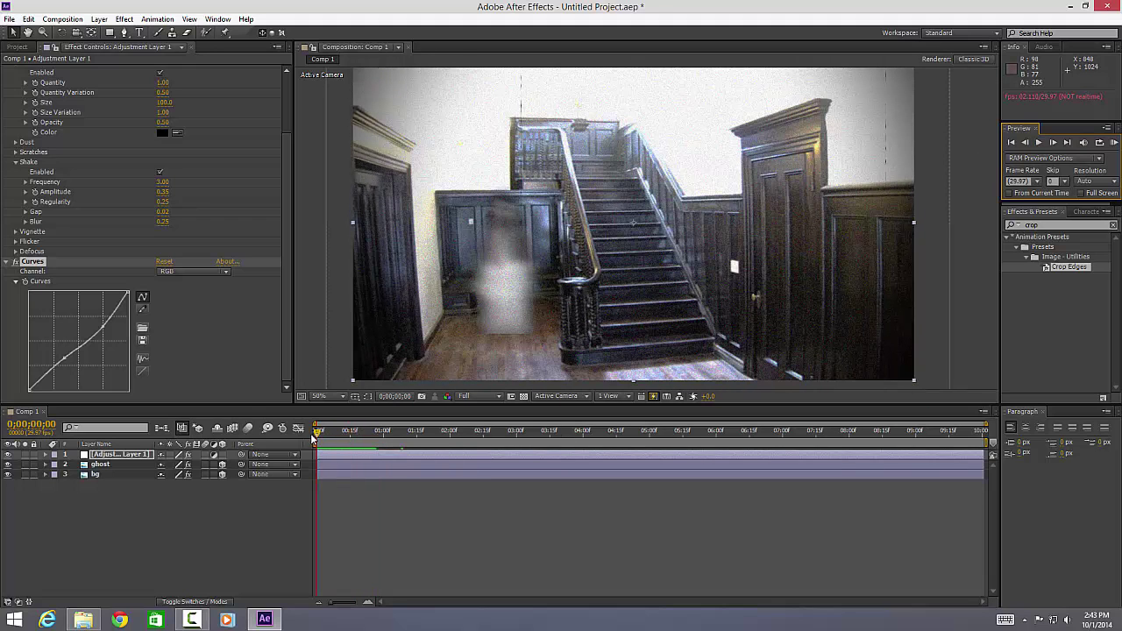
# Step: Find the Video Copilot 16-9 Aspect Ratio preset by searching "ratio" and apply it to the bg layer
pyautogui.click(104, 473)
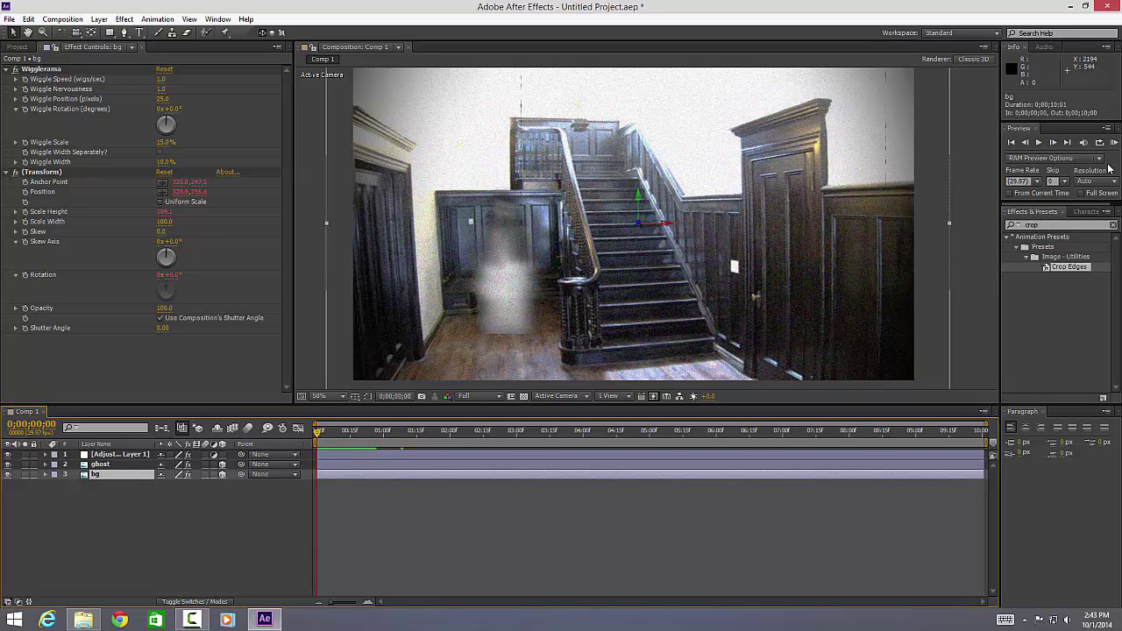
pyautogui.click(1044, 225)
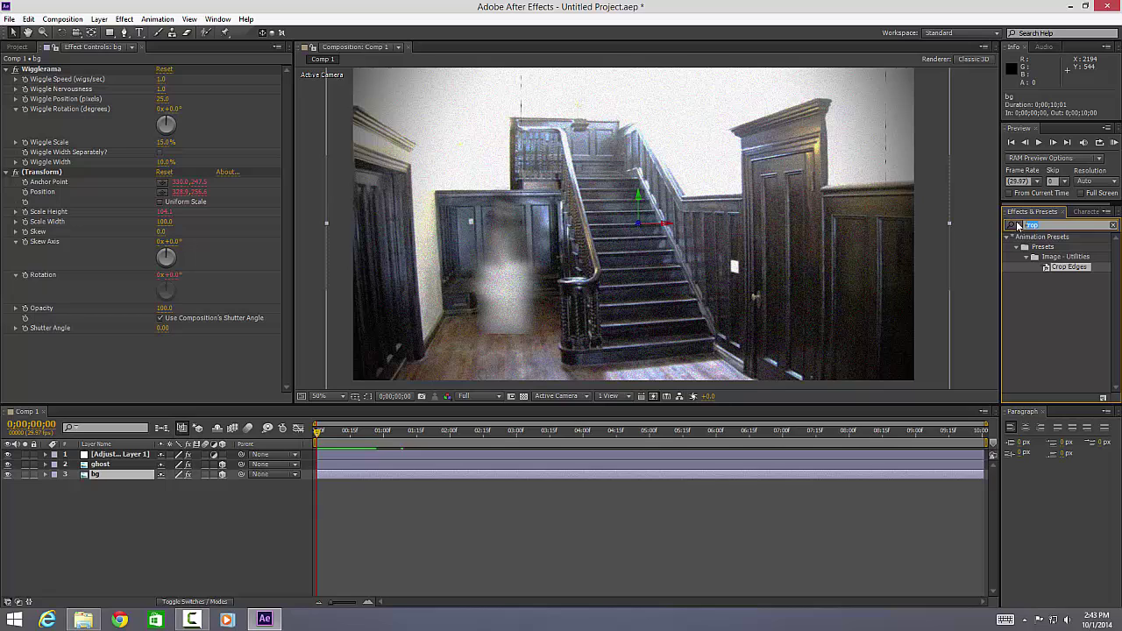
pyautogui.write('ratio')
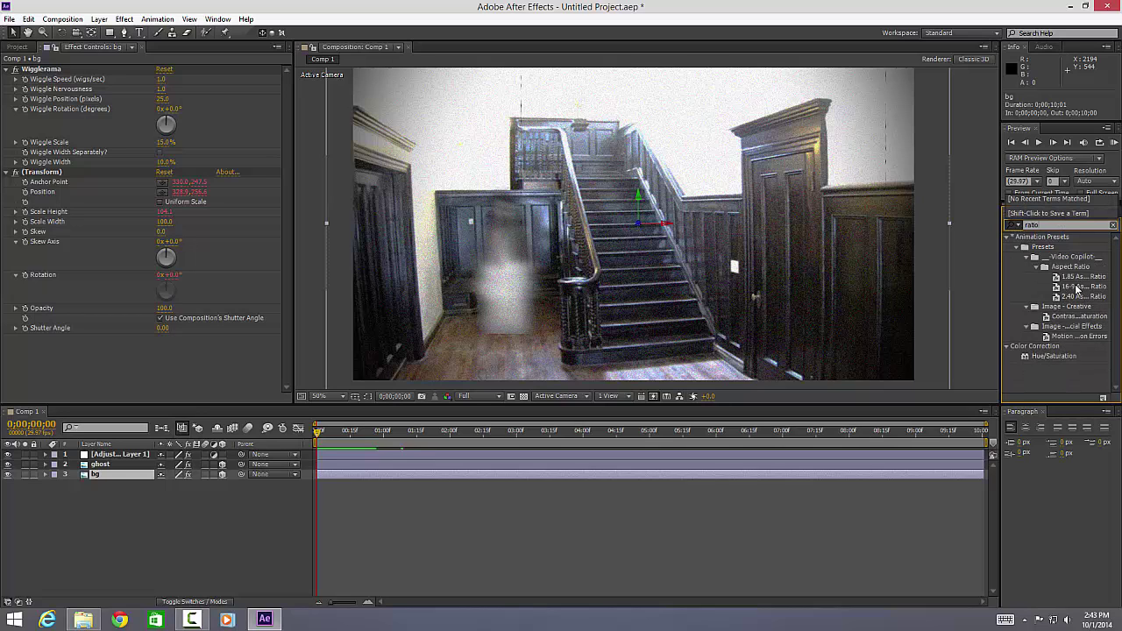
pyautogui.moveTo(1076, 287); pyautogui.dragTo(127, 473)
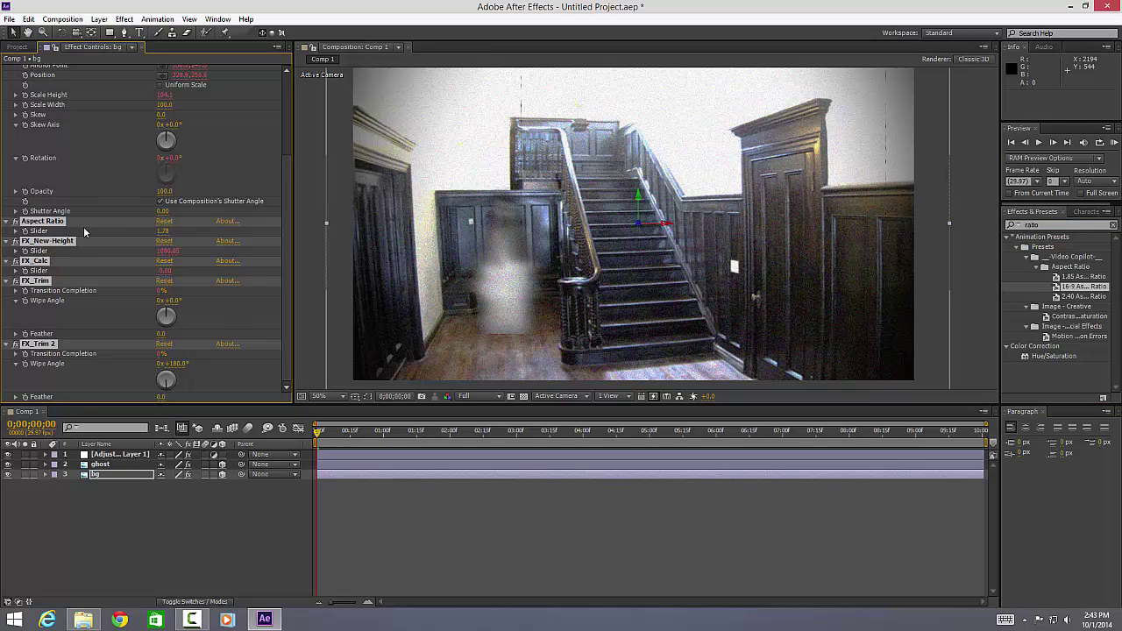
# Step: Set the bg layer's Aspect Ratio slider to 2.71 to add letterbox bars
pyautogui.click(15, 230)
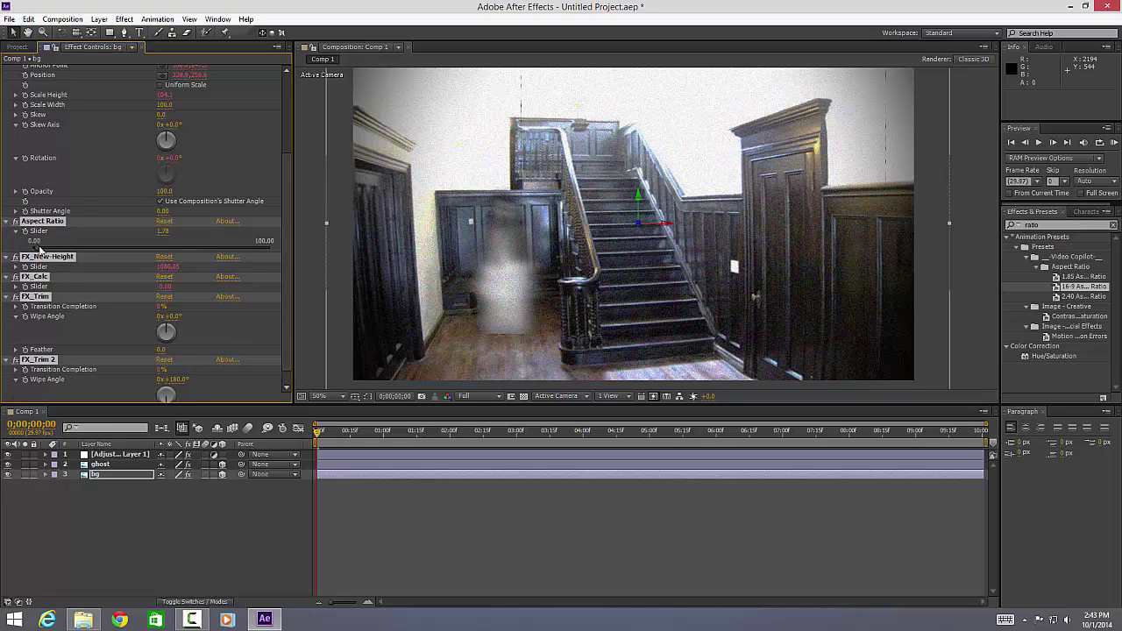
pyautogui.moveTo(37, 251); pyautogui.dragTo(41, 252)
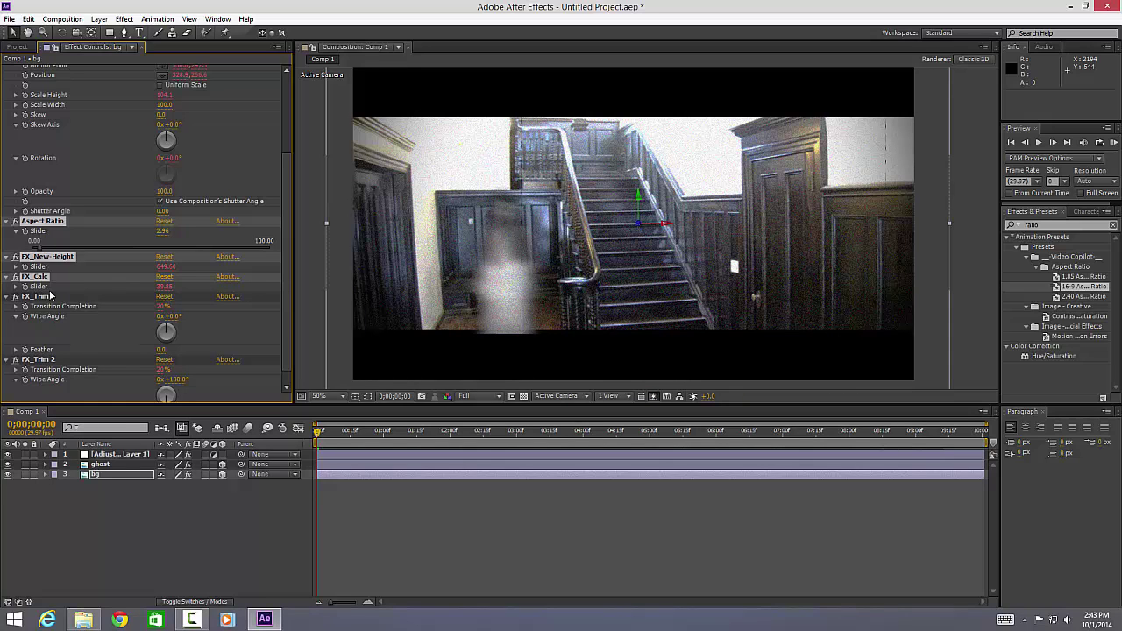
pyautogui.moveTo(38, 251); pyautogui.dragTo(39, 251)
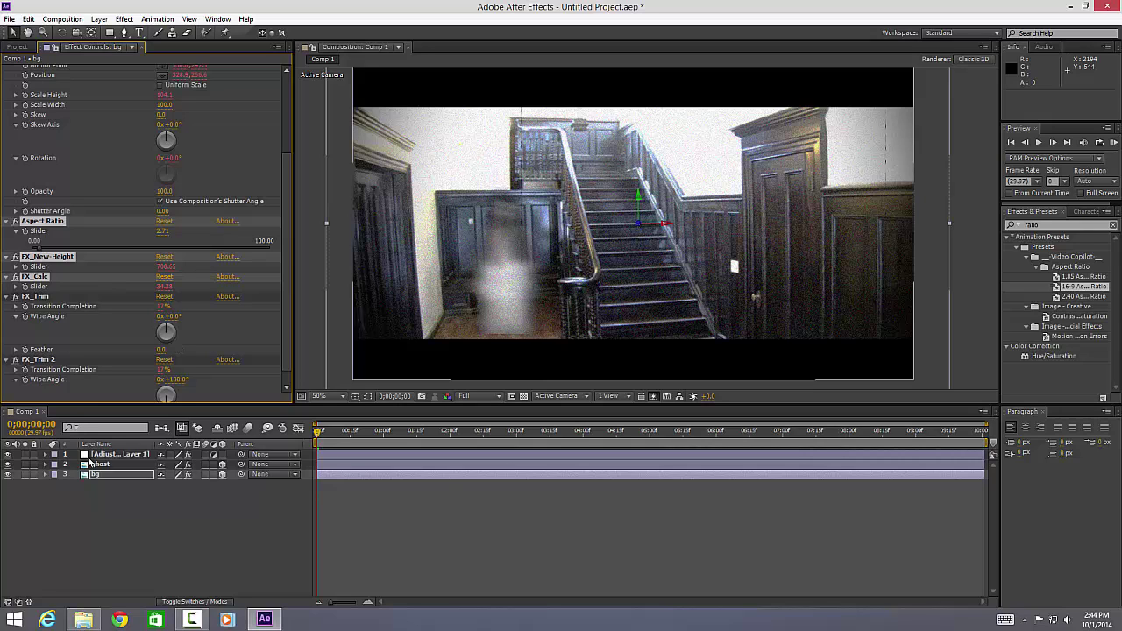
# Step: Move the ghost layer below the bg layer in the stack, select bg and keep the time at 0;00;00;00
pyautogui.moveTo(99, 464); pyautogui.dragTo(99, 474)
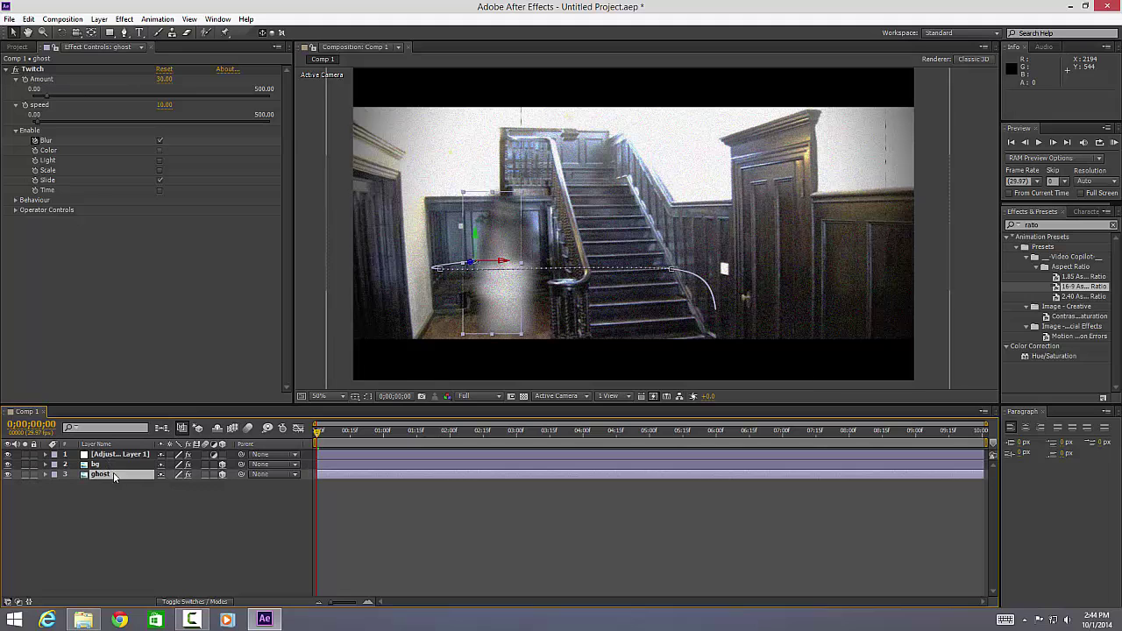
pyautogui.click(104, 465)
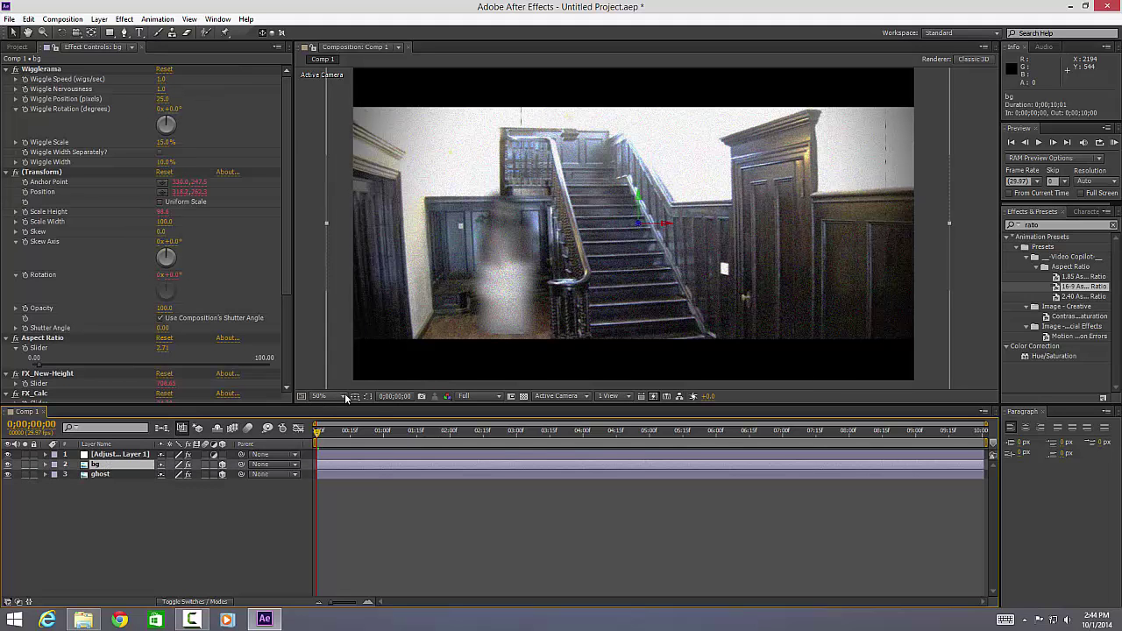
pyautogui.moveTo(323, 436)
pyautogui.mouseDown()
pyautogui.moveTo(374, 445)
pyautogui.moveTo(316, 443)
pyautogui.mouseUp()
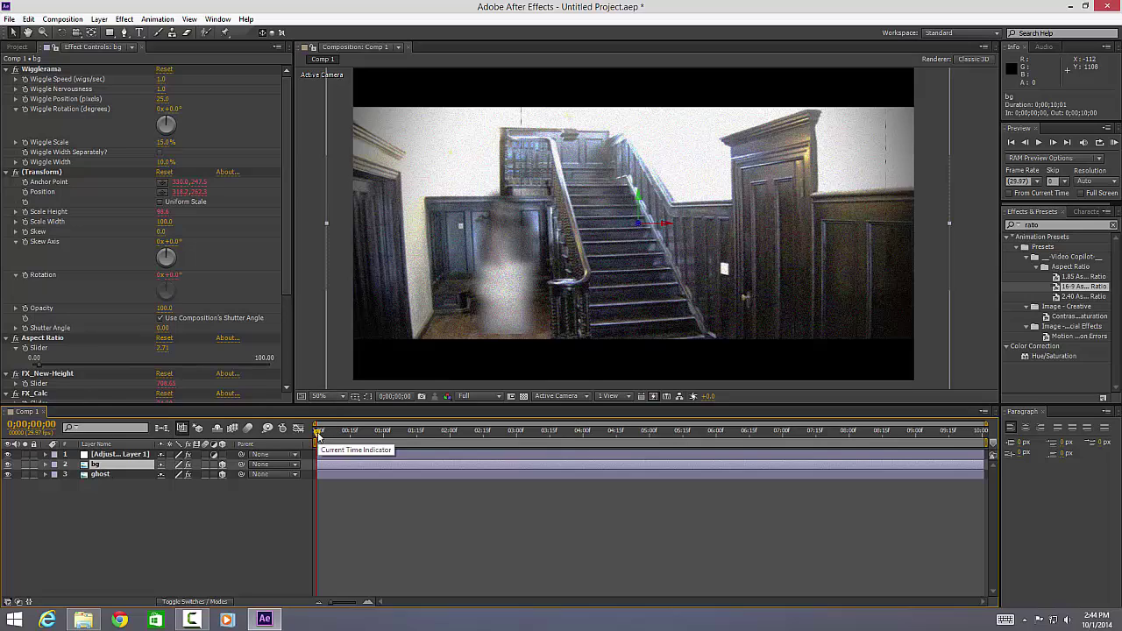
pyautogui.moveTo(319, 436)
pyautogui.mouseDown()
pyautogui.moveTo(524, 444)
pyautogui.moveTo(297, 433)
pyautogui.mouseUp()
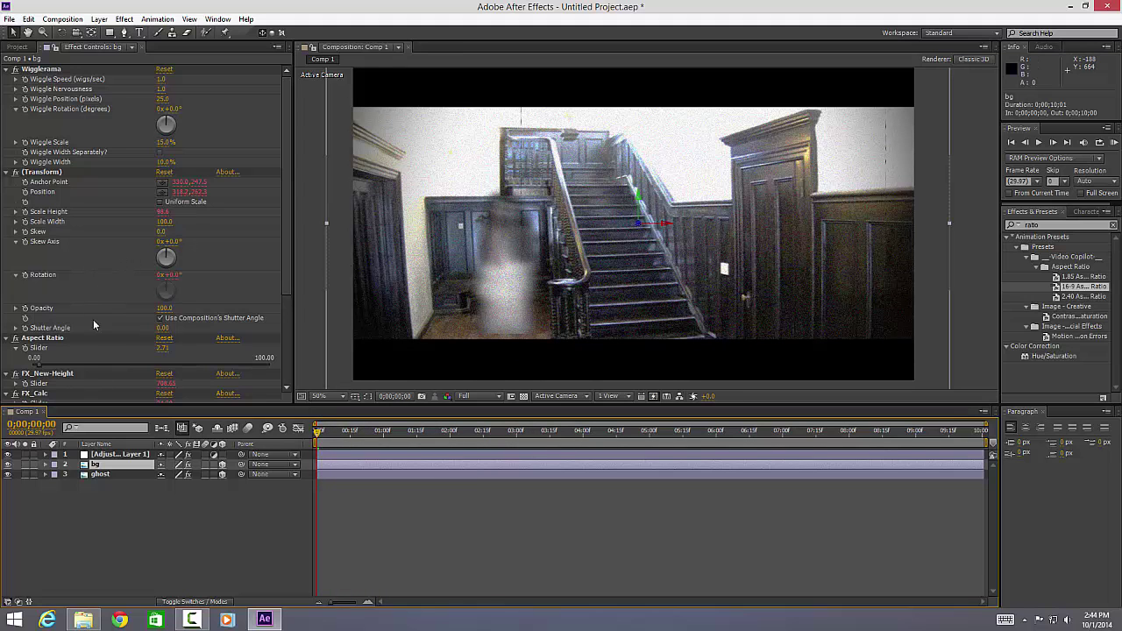
# Step: Reset the Aspect Ratio effect on the bg layer to its default value
pyautogui.click(164, 339)
pyautogui.click(629, 347)
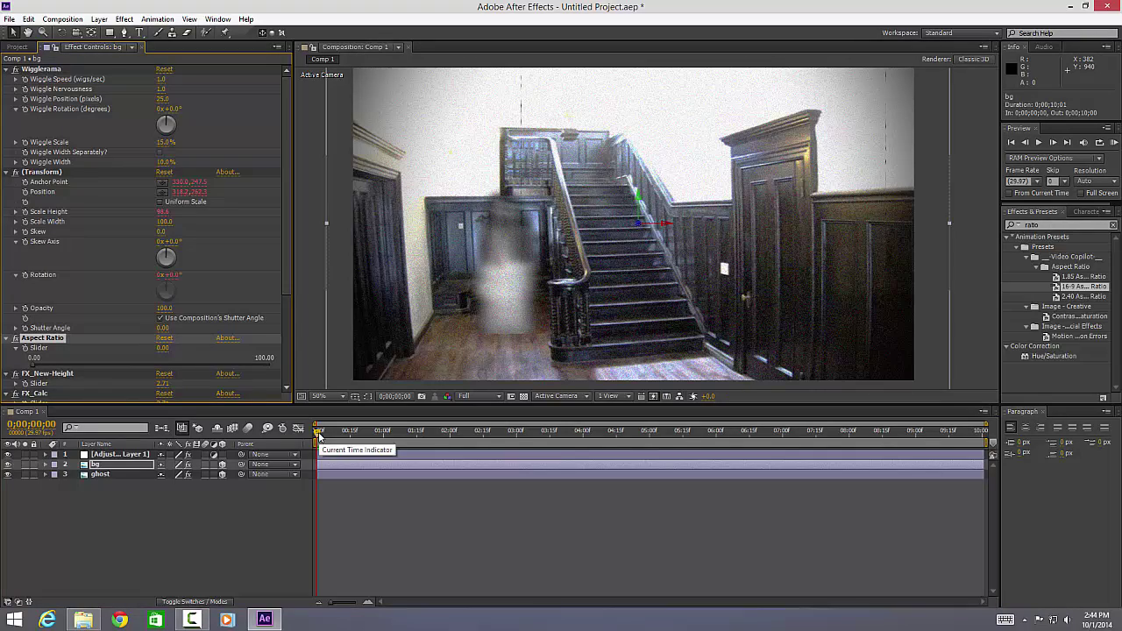
# Step: Scrub and play through the composition from the start to near 0;00;09;22, checking the ghost's movement over the full-frame background
pyautogui.moveTo(319, 438); pyautogui.dragTo(768, 441)
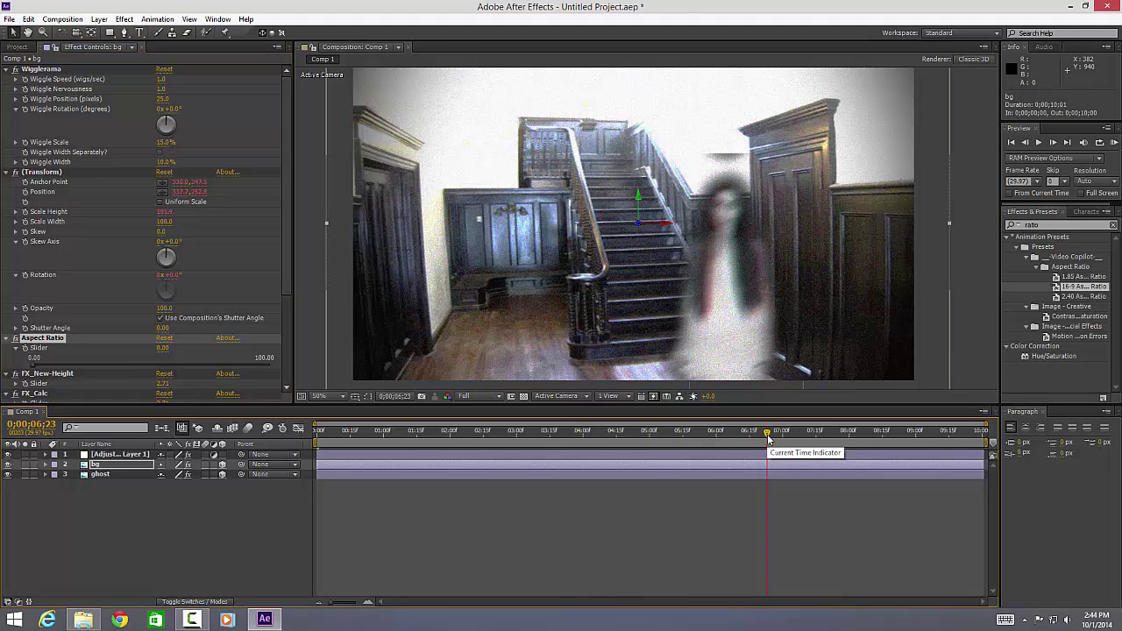
pyautogui.moveTo(767, 438); pyautogui.dragTo(813, 443)
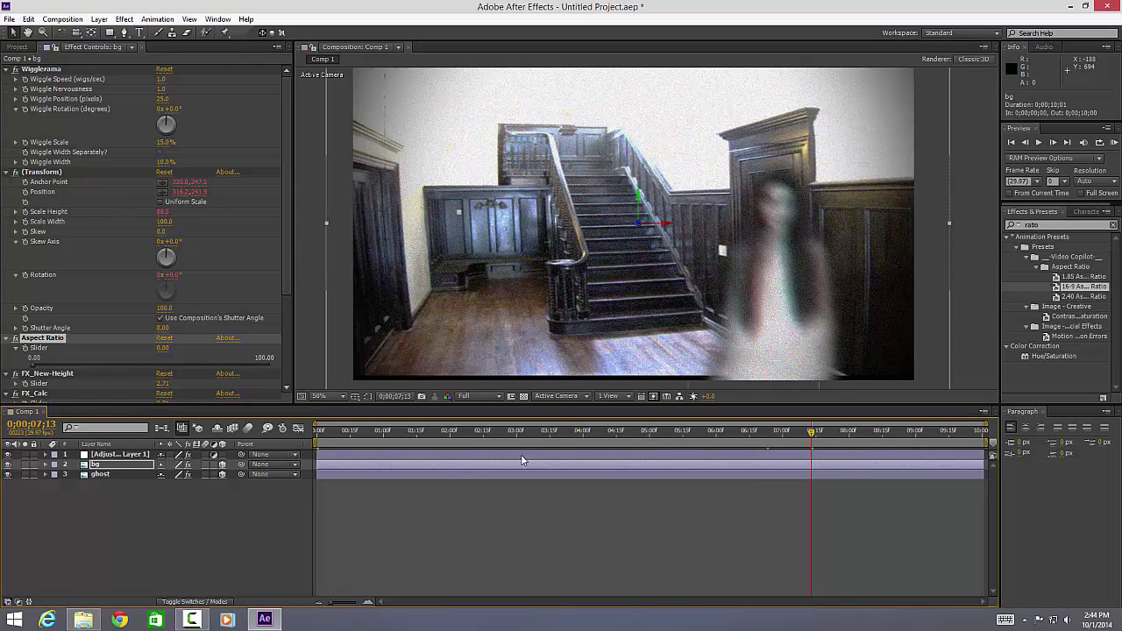
pyautogui.moveTo(810, 434); pyautogui.dragTo(316, 436)
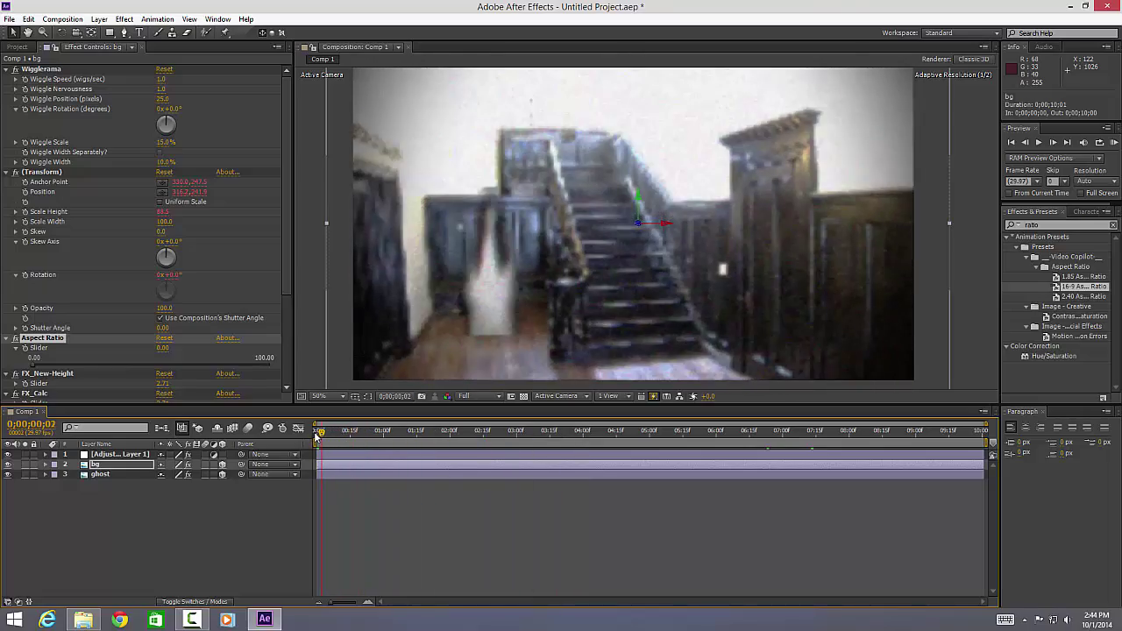
pyautogui.click(1038, 140)
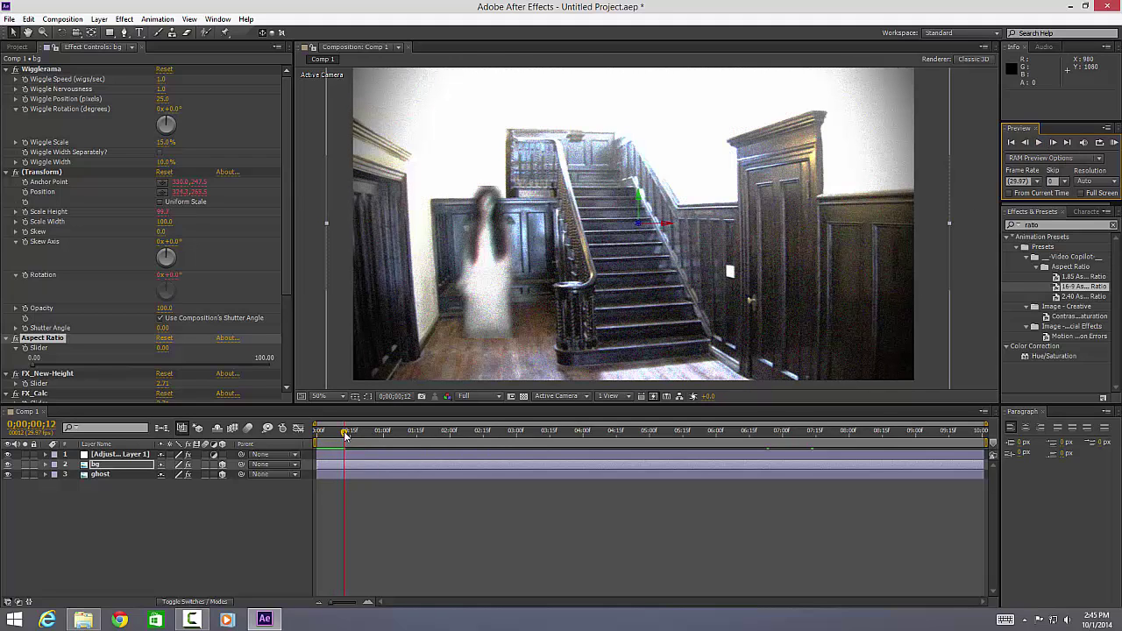
pyautogui.moveTo(345, 432); pyautogui.dragTo(603, 455)
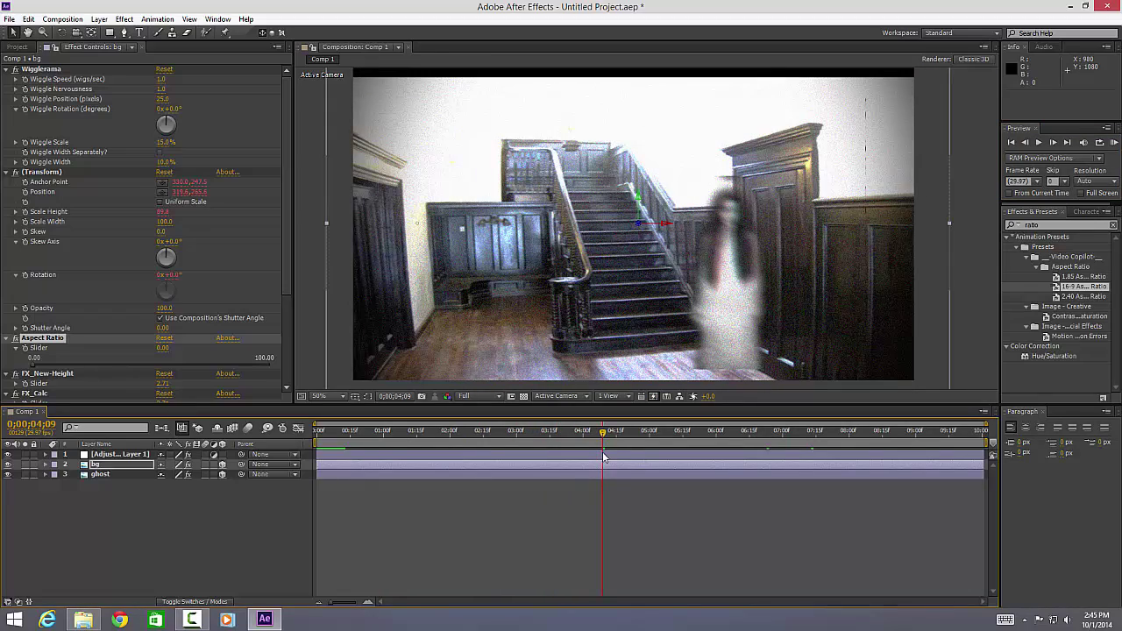
pyautogui.moveTo(605, 432); pyautogui.dragTo(944, 434)
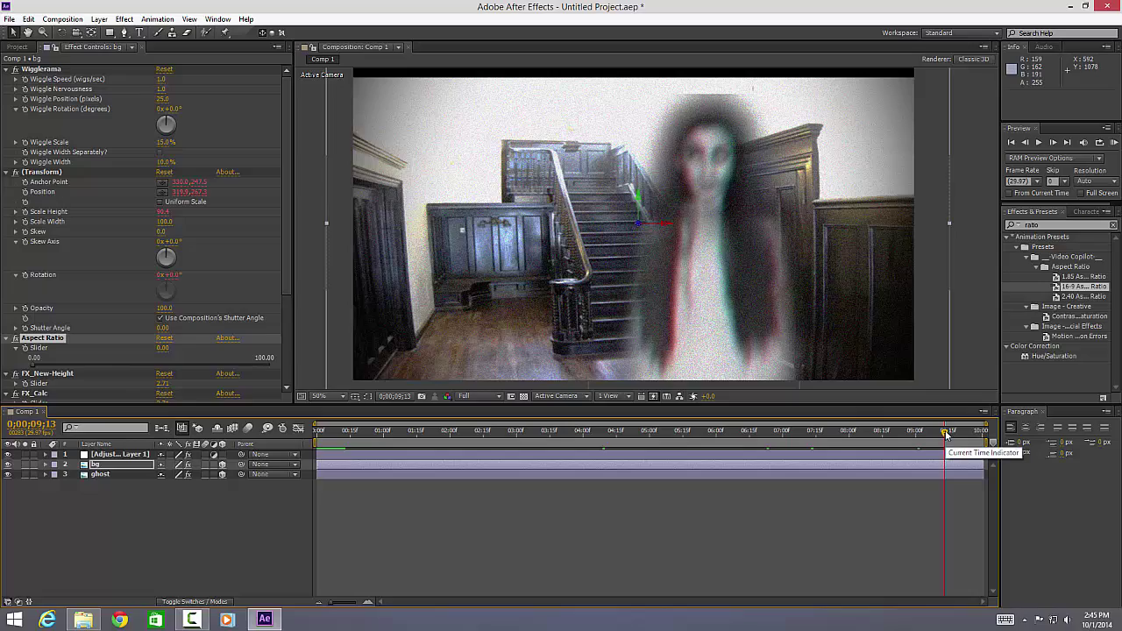
pyautogui.moveTo(946, 440); pyautogui.dragTo(315, 426)
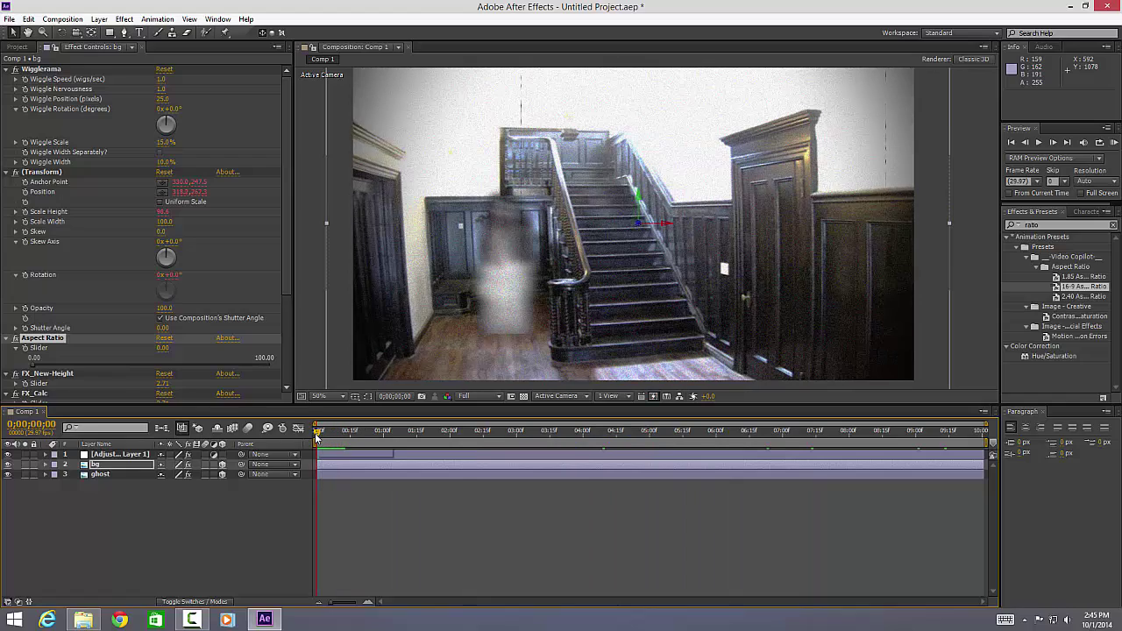
pyautogui.moveTo(317, 437); pyautogui.dragTo(967, 453)
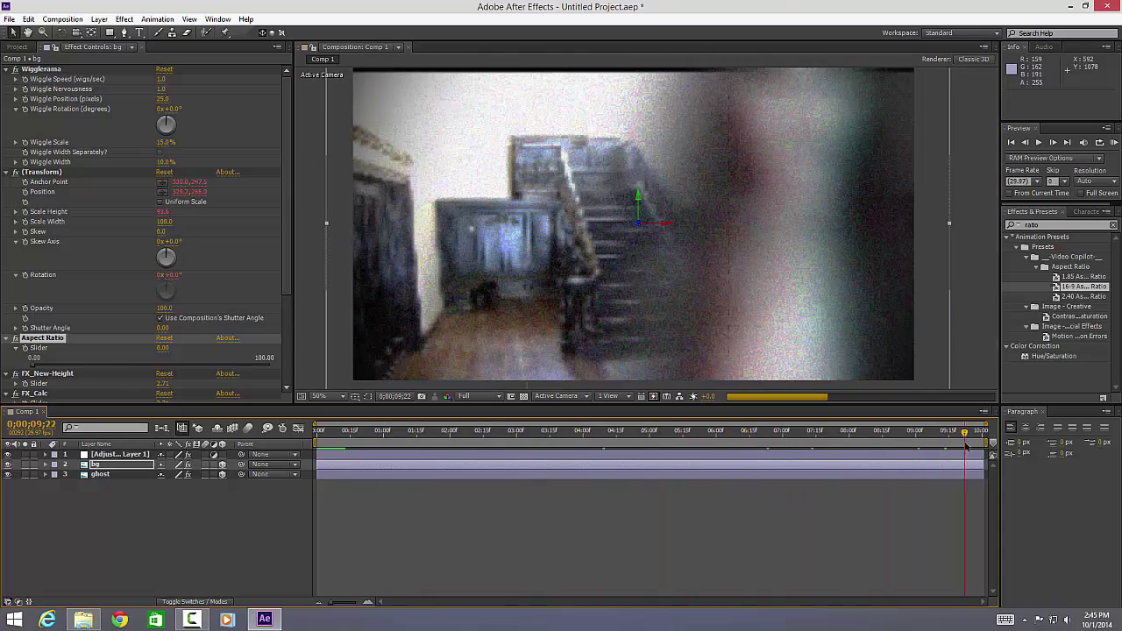